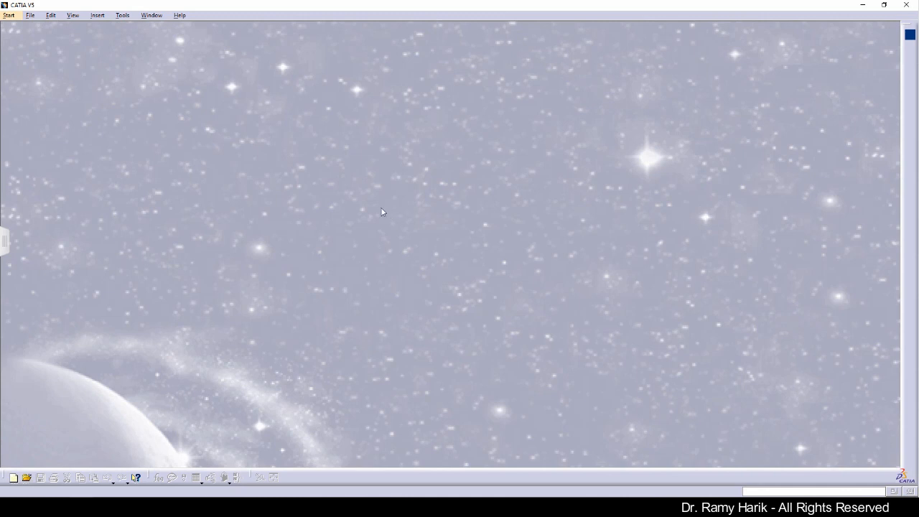
Open the Start menu to list CATIA's workbench categories
click(9, 16)
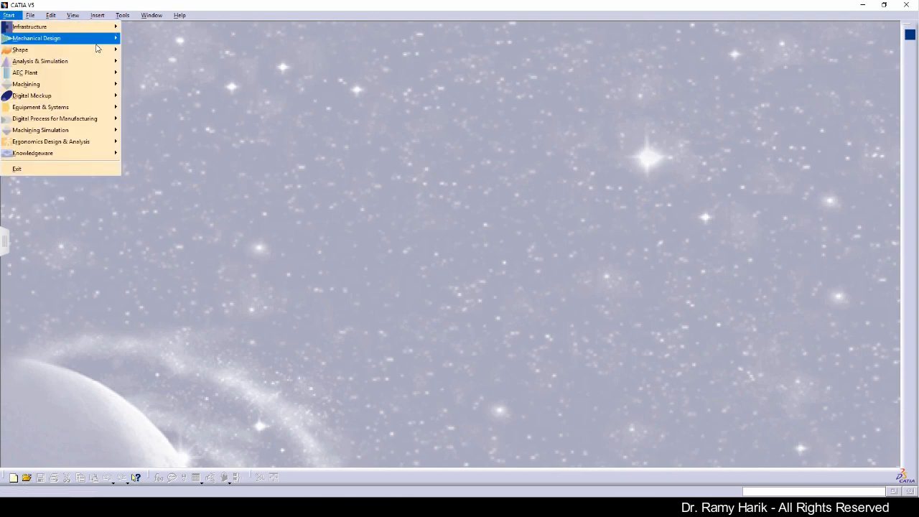
Browse the Start menu categories, ending on Mechanical Design's workbench list
mouse_move(104, 41)
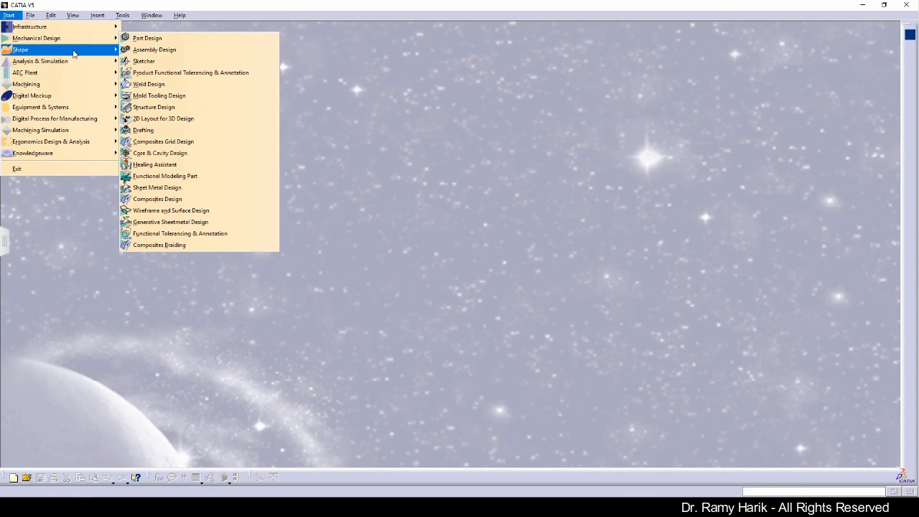
mouse_move(73, 54)
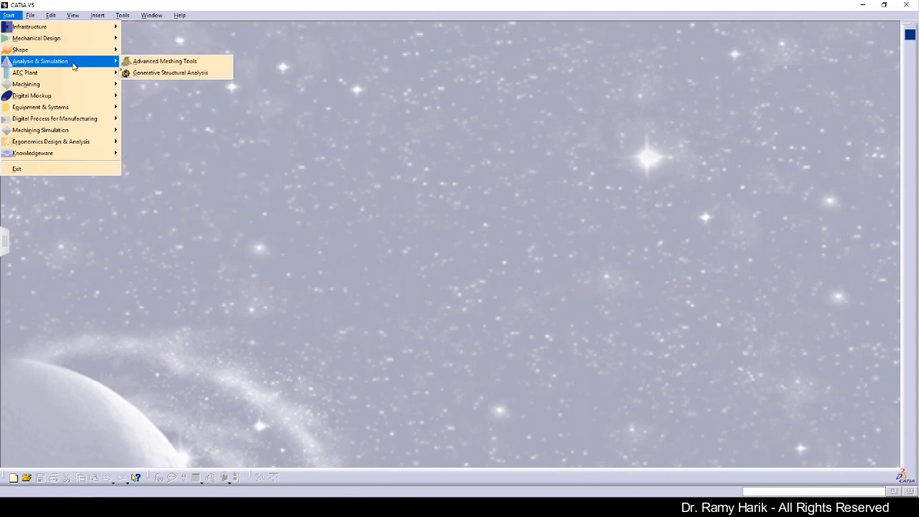
mouse_move(71, 75)
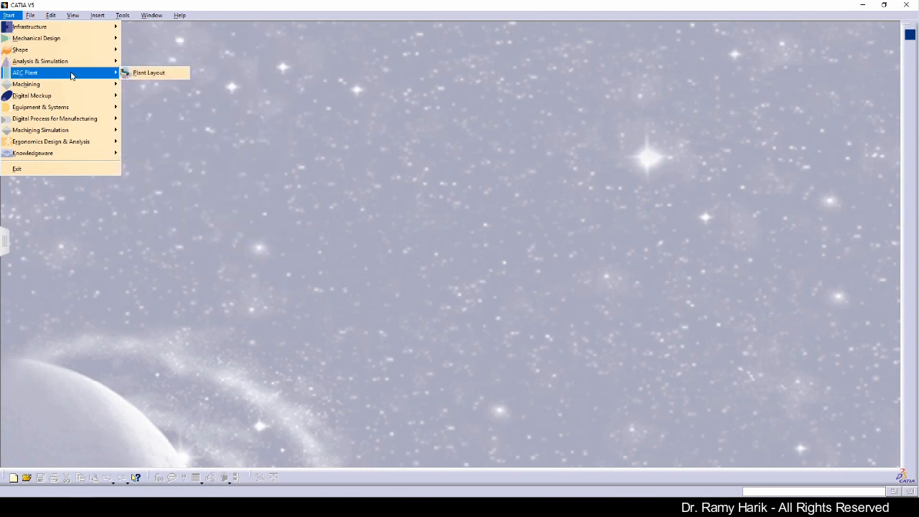
mouse_move(68, 90)
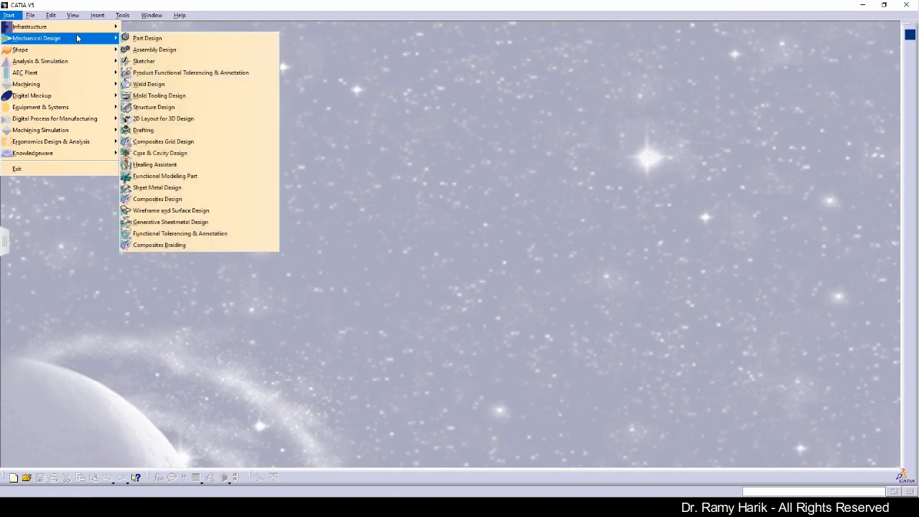
Create a new Part Design part named PrtRHT01V01, correcting the mistyped name
click(202, 43)
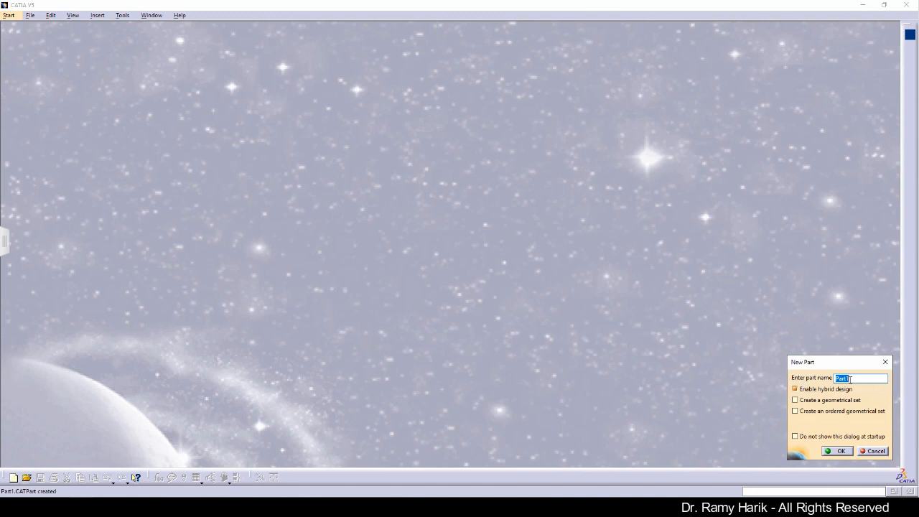
text(P)
text(ri)
text(P)
text(H)
text(T01)
text(V01)
drag(851, 378, 841, 378)
text(RH)
click(837, 451)
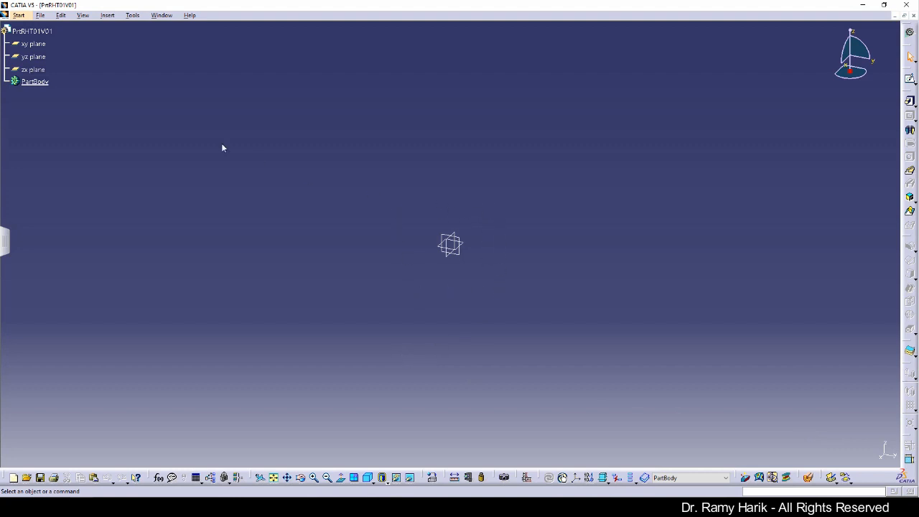
click(33, 69)
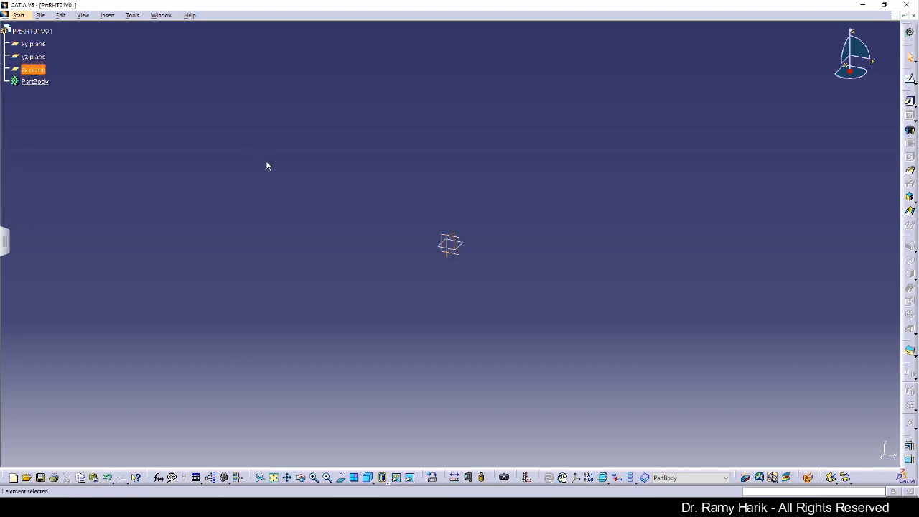
click(174, 127)
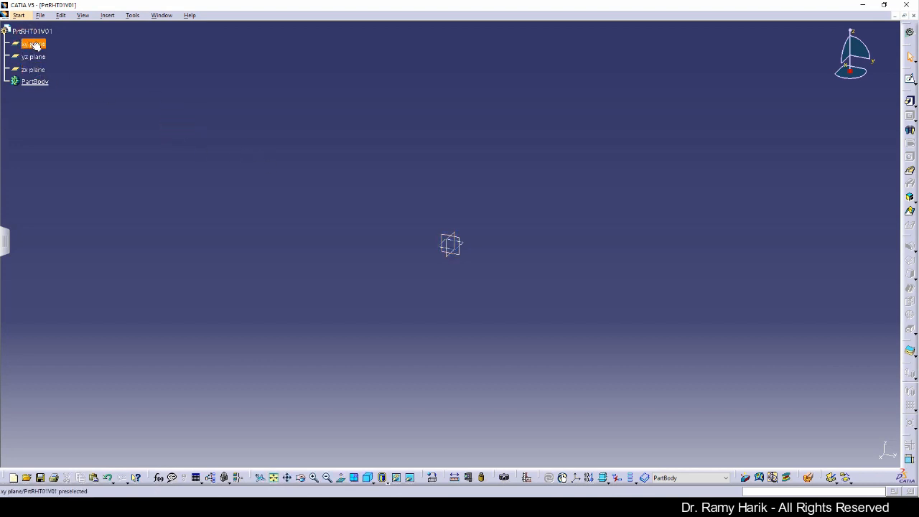
right_click(36, 45)
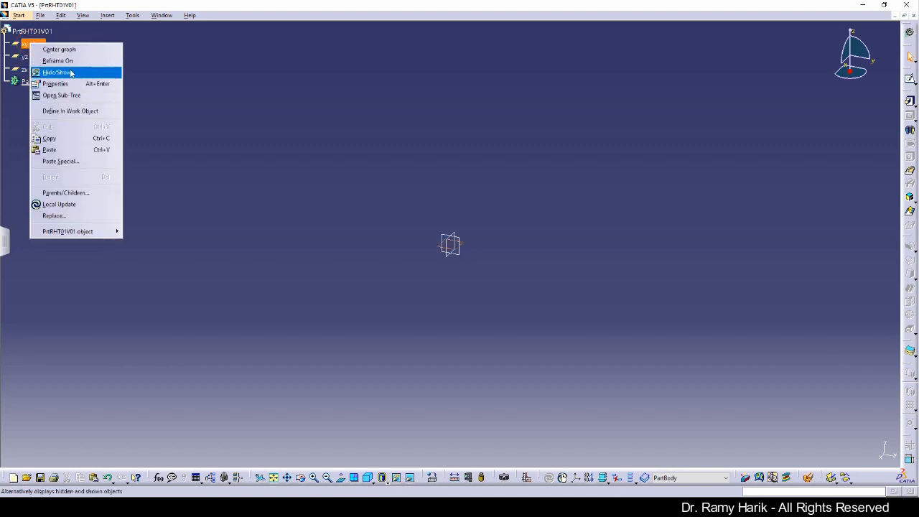
click(71, 73)
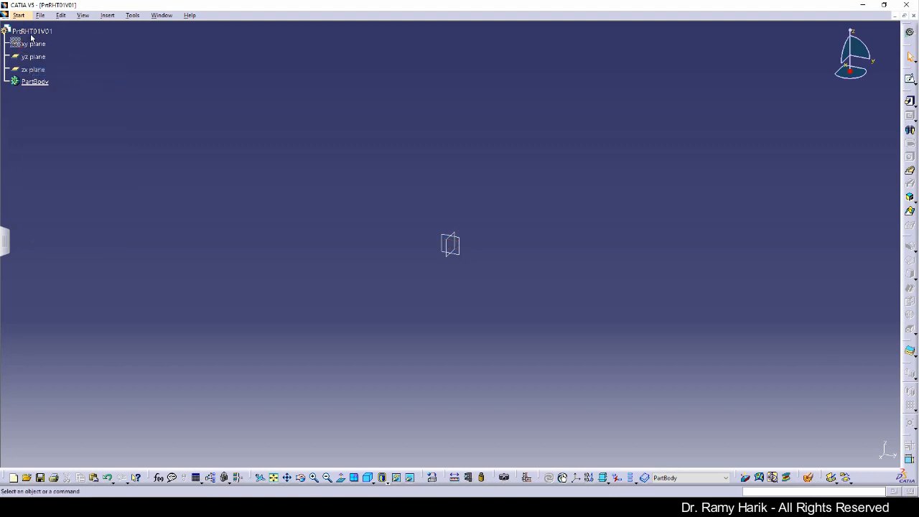
right_click(37, 60)
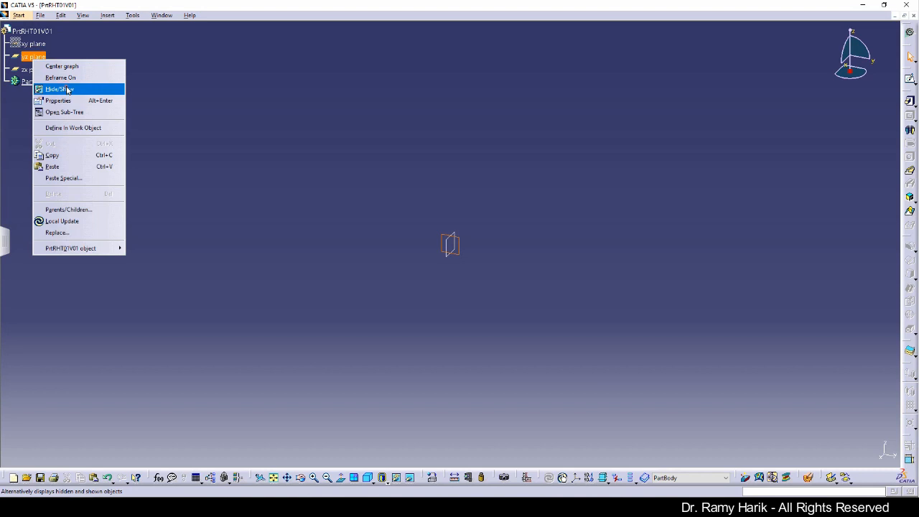
click(69, 88)
right_click(38, 71)
click(68, 97)
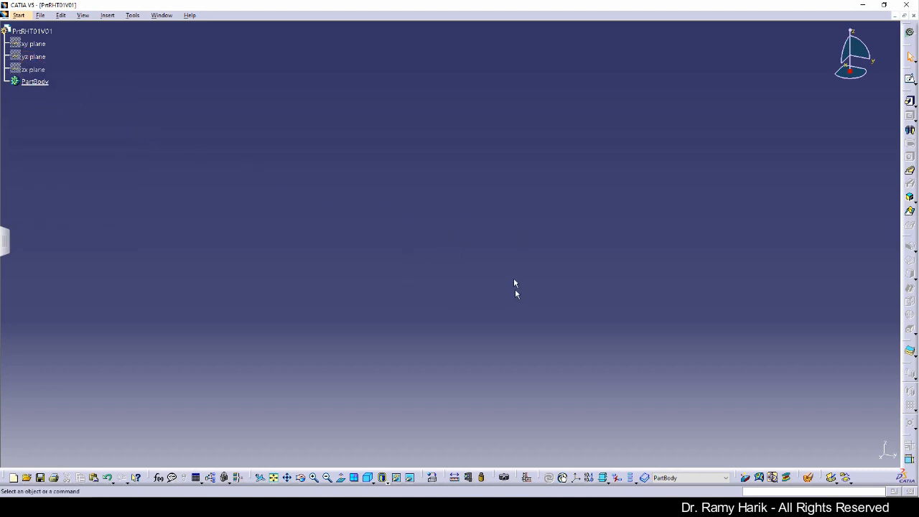
click(42, 45)
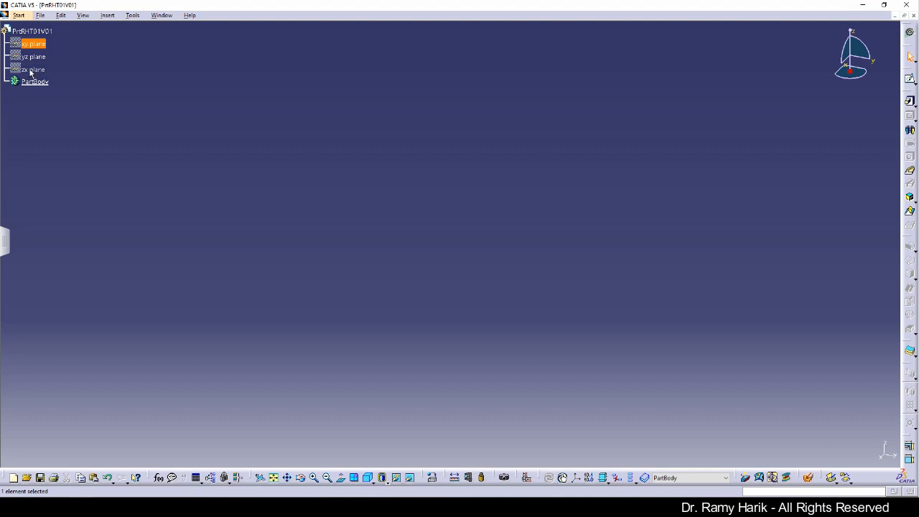
shift+click(37, 70)
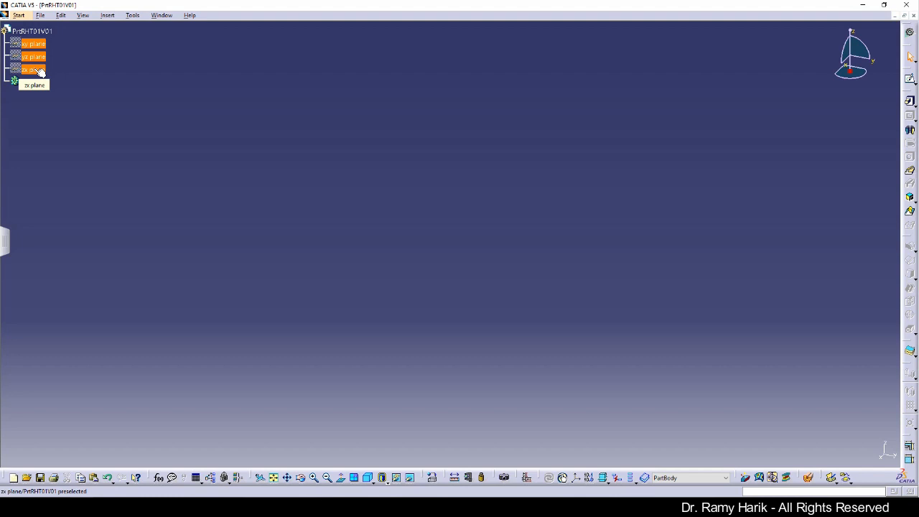
right_click(37, 70)
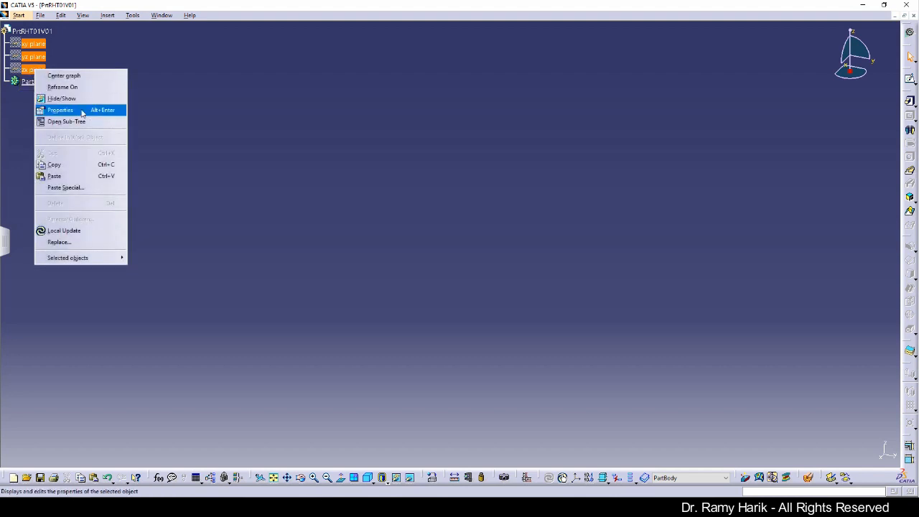
click(72, 98)
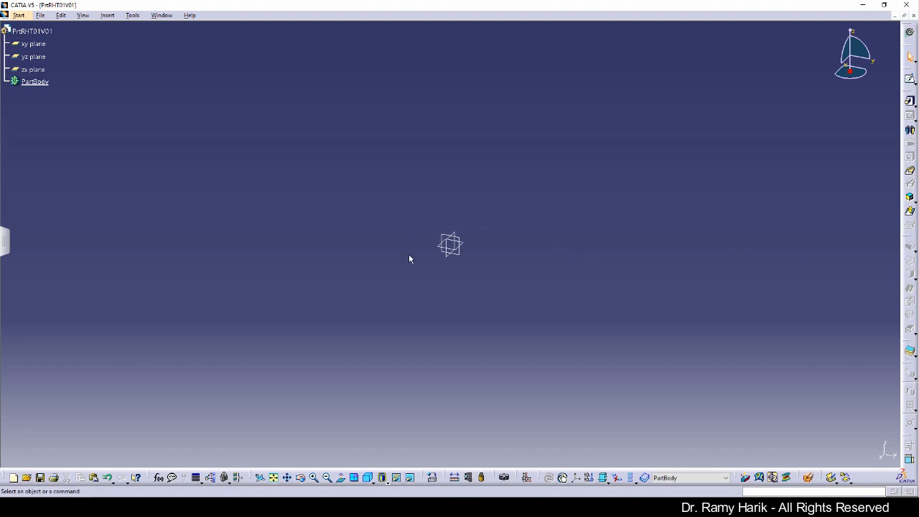
click(42, 15)
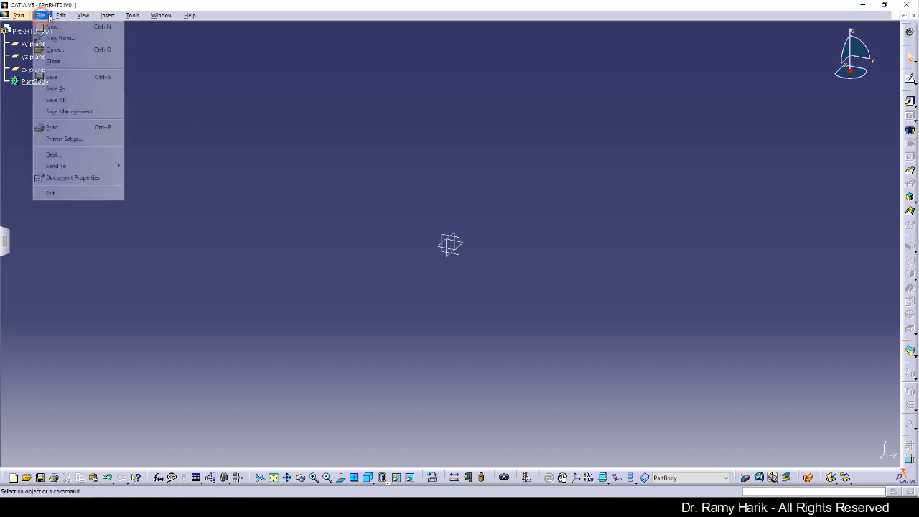
mouse_move(70, 18)
mouse_move(41, 17)
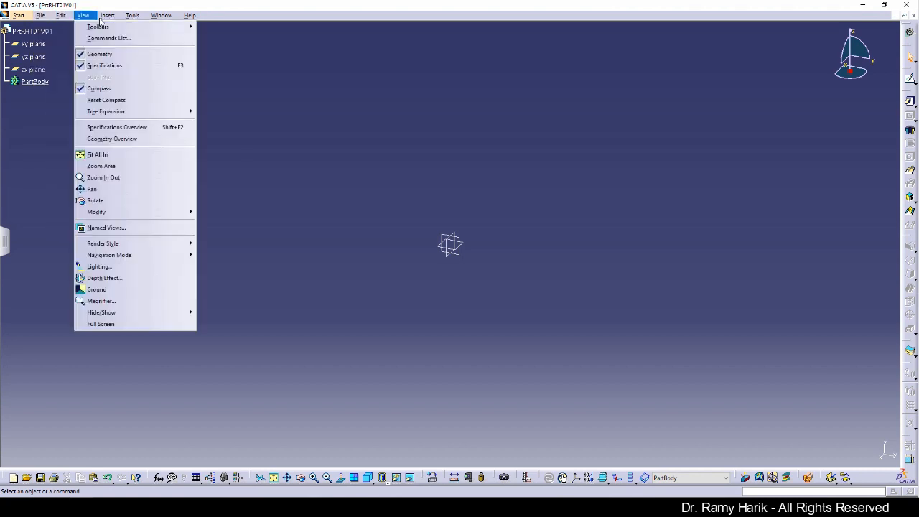
mouse_move(162, 16)
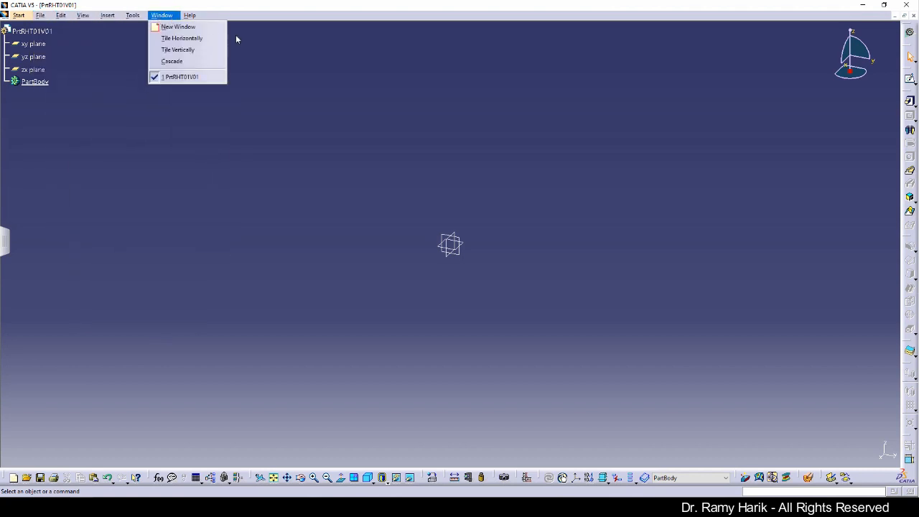
click(359, 139)
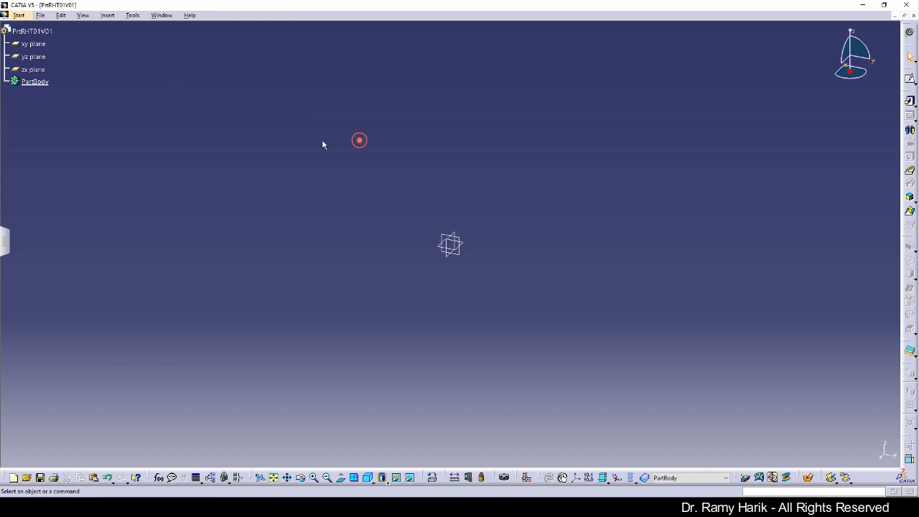
click(9, 74)
Enlarge the specification tree so the plane and PartBody labels are readable
click(143, 187)
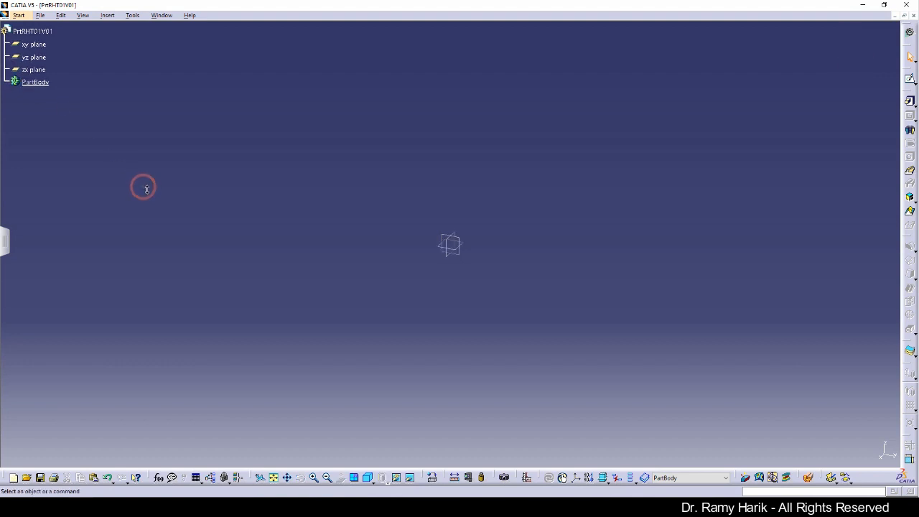
scroll(141, 139, up, 2)
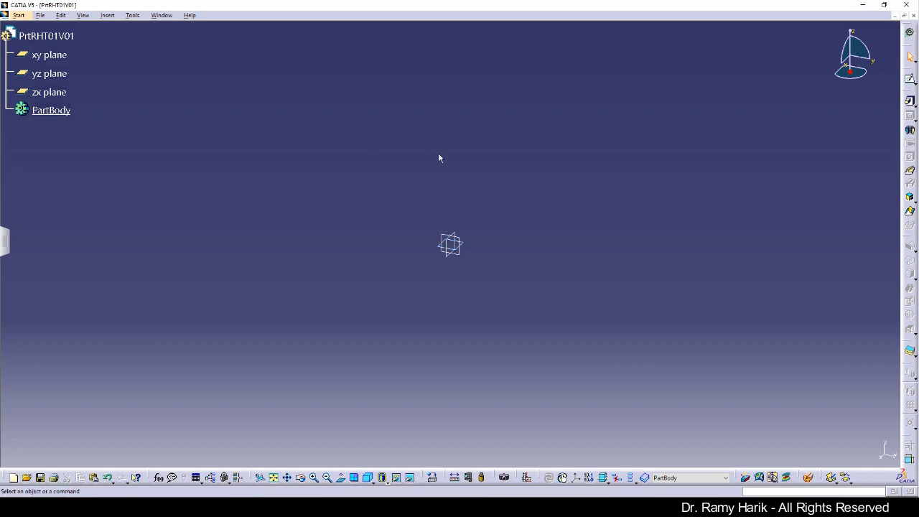
Select the xy plane as the support for the new sketch
click(466, 247)
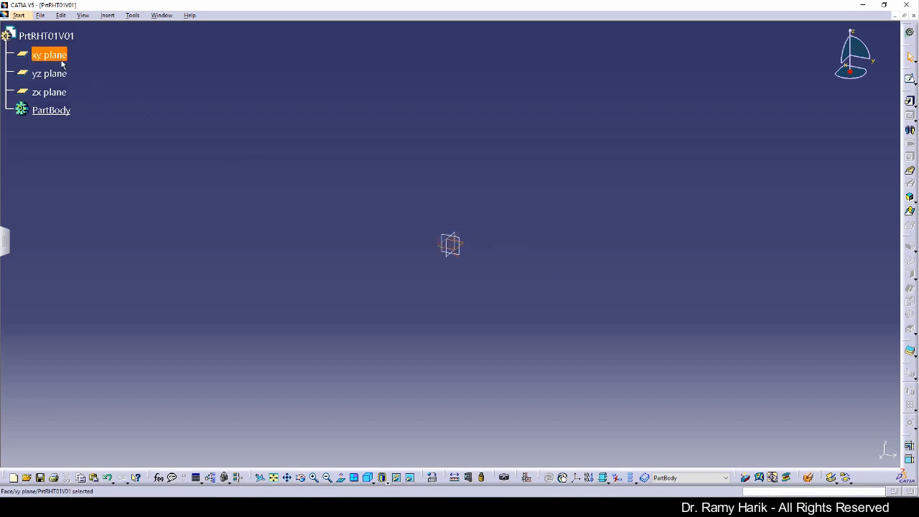
click(157, 84)
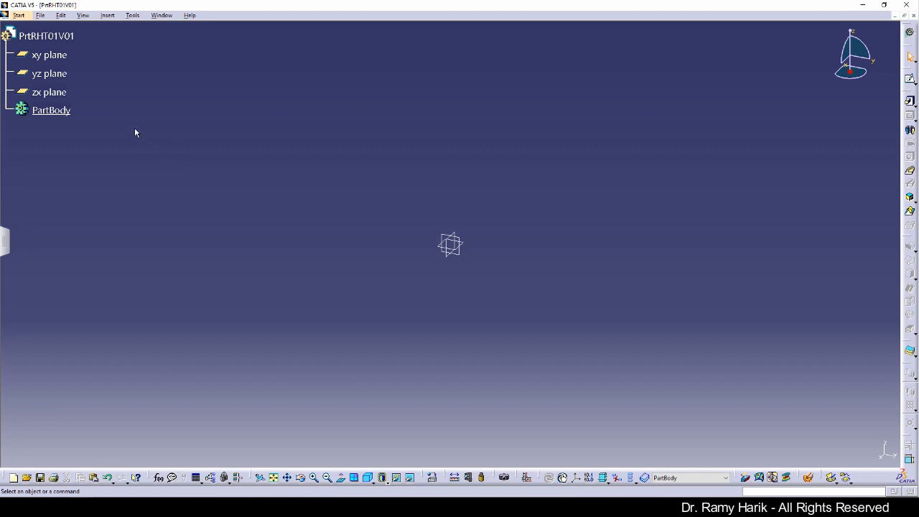
click(57, 56)
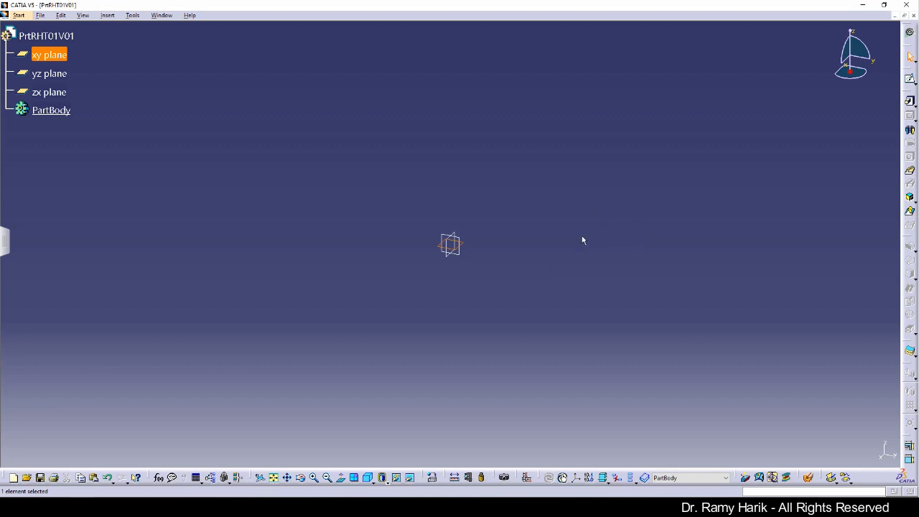
Sketch on the xy plane a 110 mm-radius circle centred on the origin
click(910, 81)
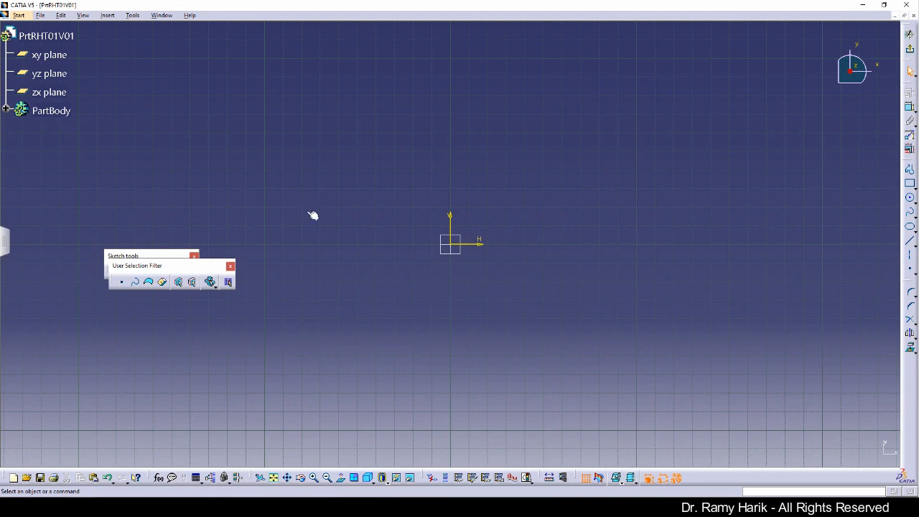
click(911, 200)
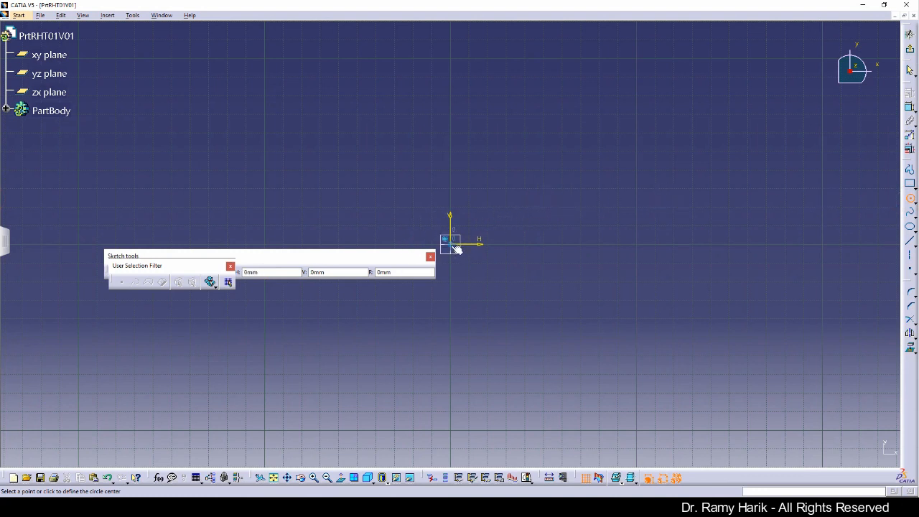
click(456, 249)
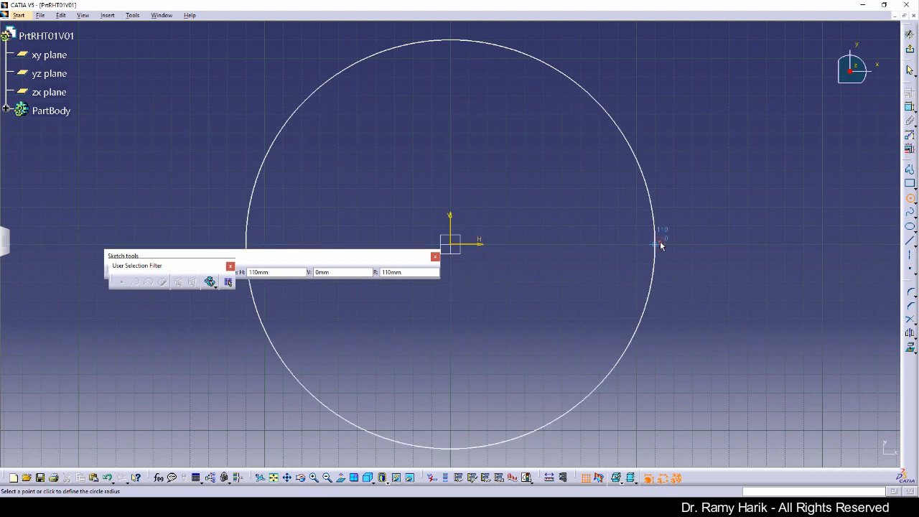
click(661, 245)
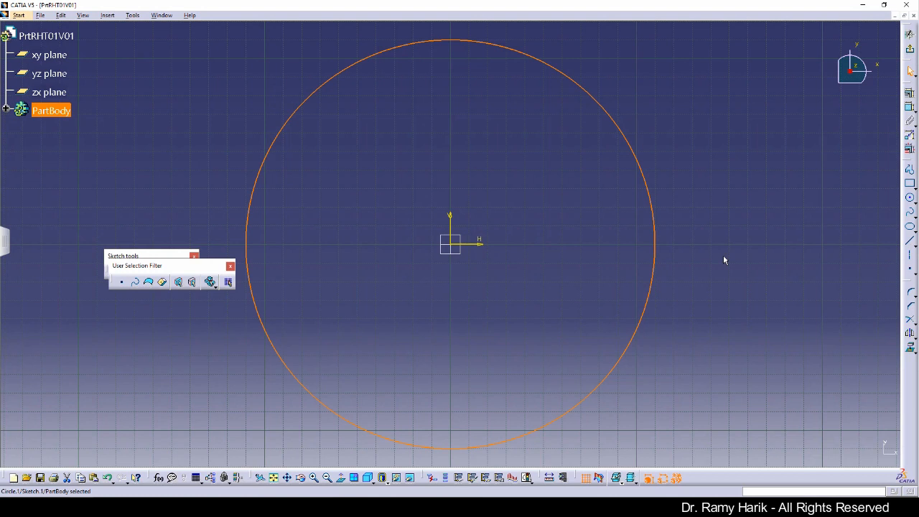
click(722, 258)
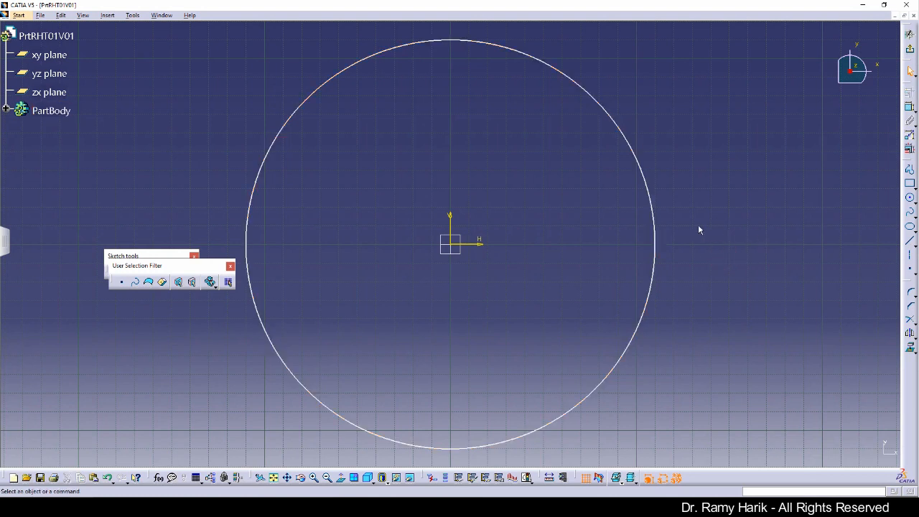
Constrain the circle to a 200 mm diameter and exit the sketch to the 3D part
click(909, 108)
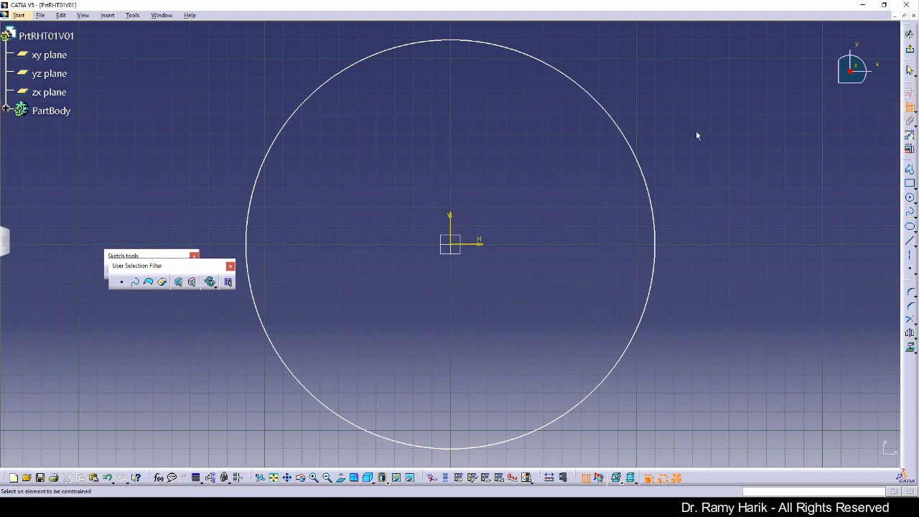
click(640, 158)
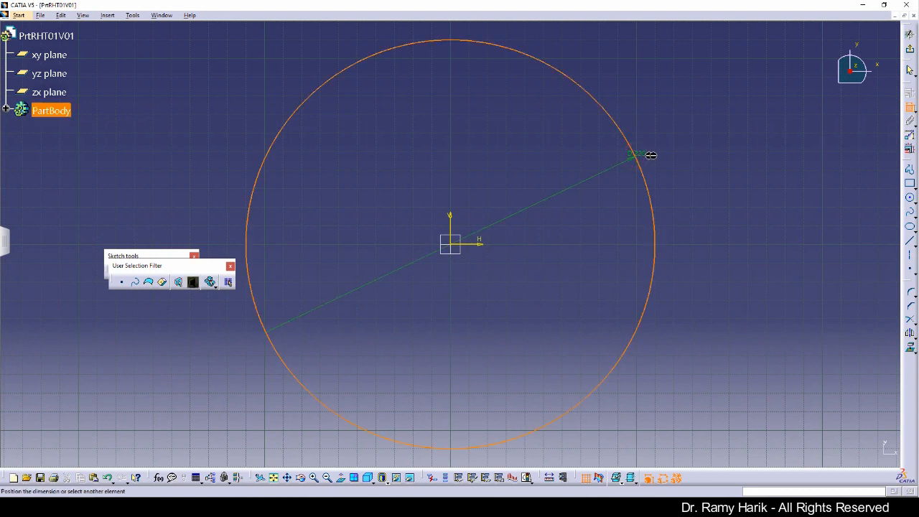
click(703, 145)
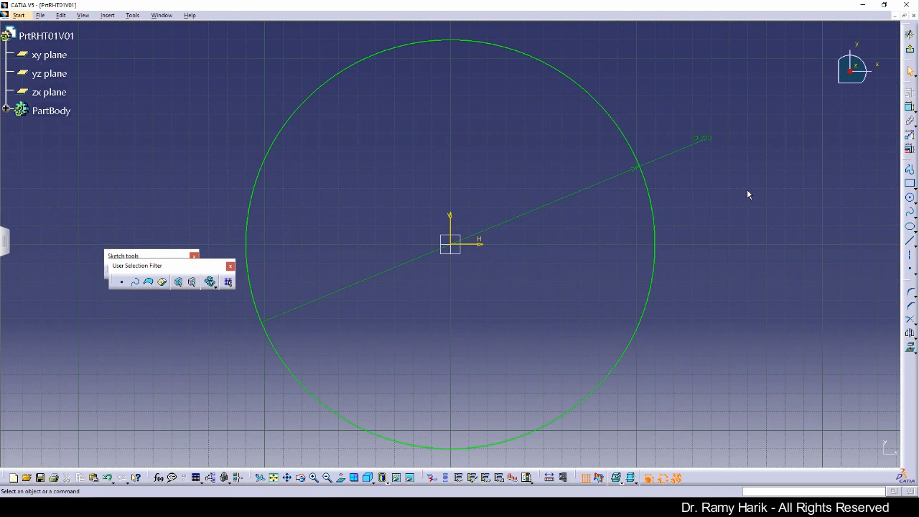
double_click(711, 142)
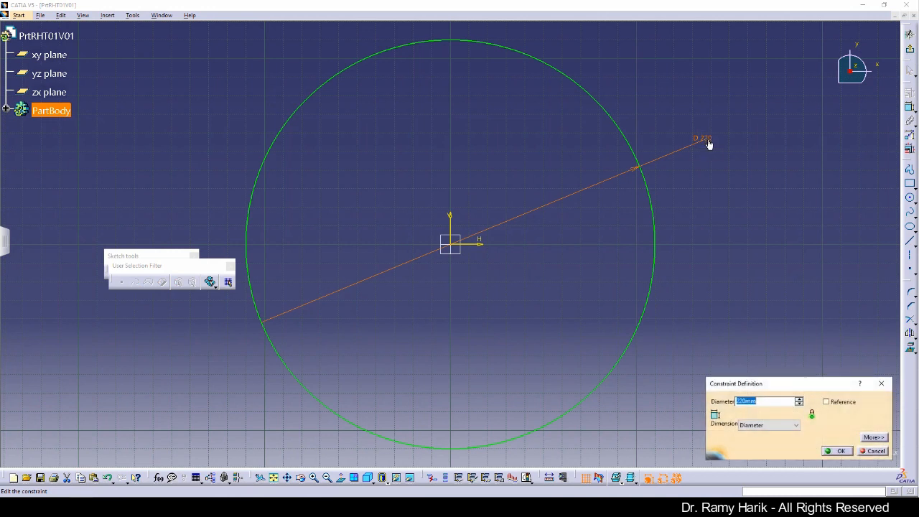
text(200)
key(Return)
click(693, 198)
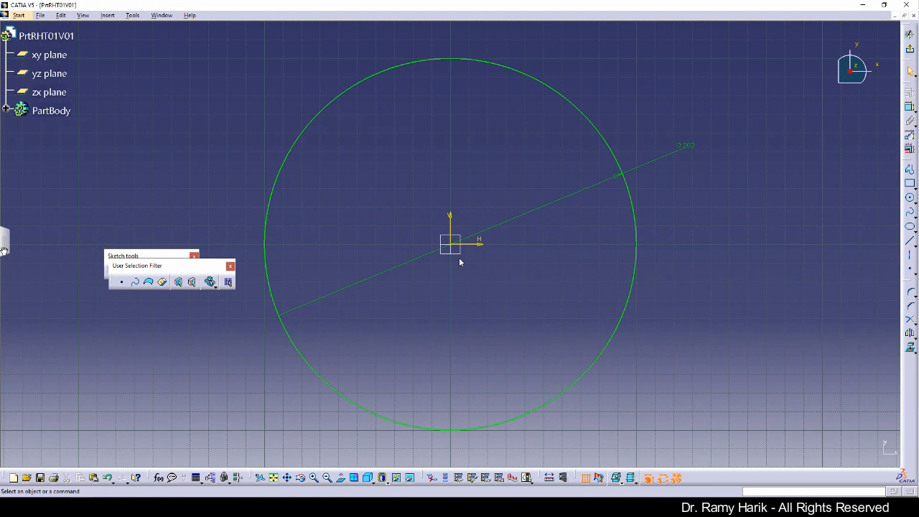
click(911, 51)
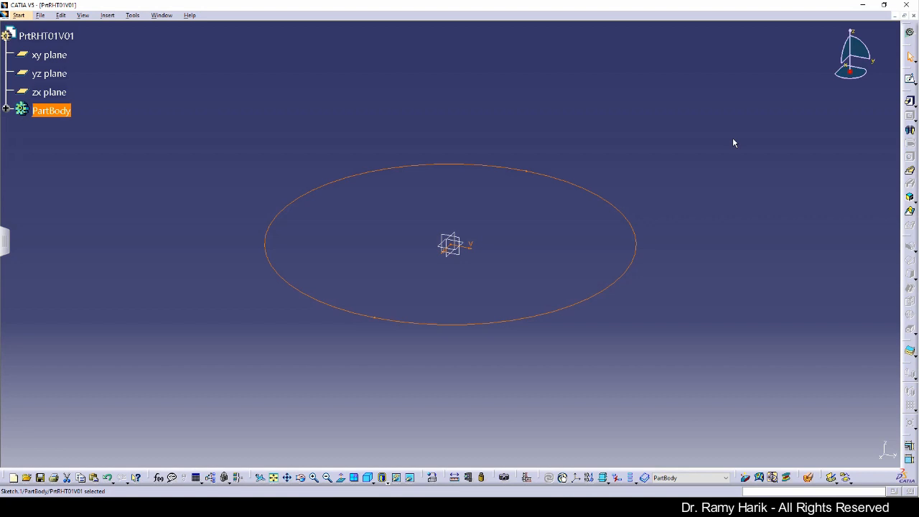
click(910, 102)
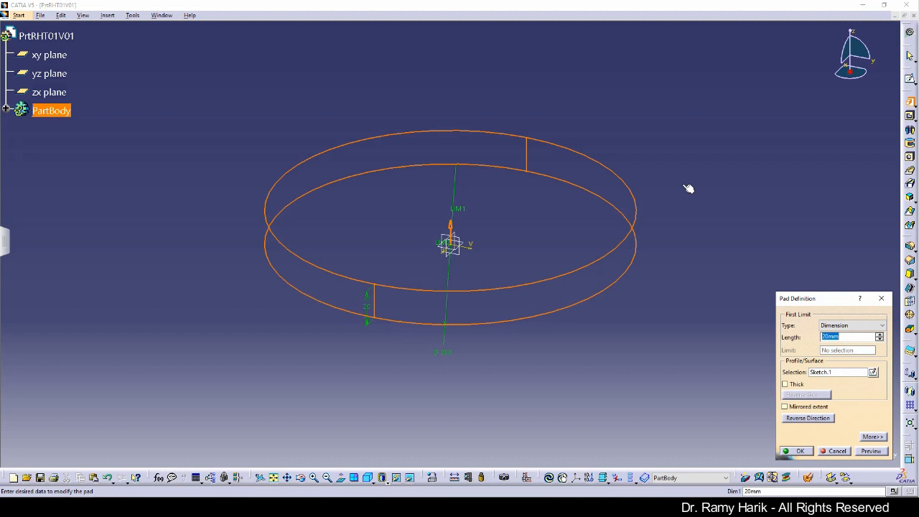
click(882, 300)
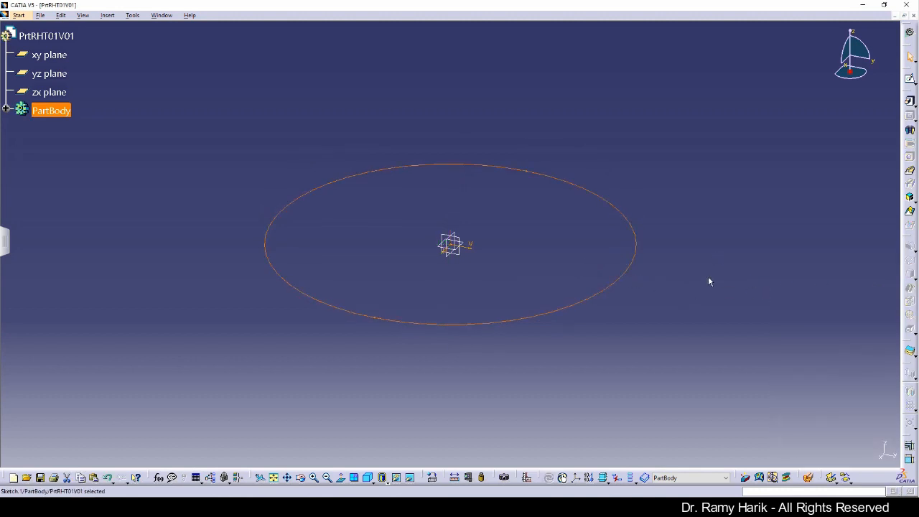
Pad Sketch.1 to a 20 mm length, creating the solid disc Pad.1
click(708, 280)
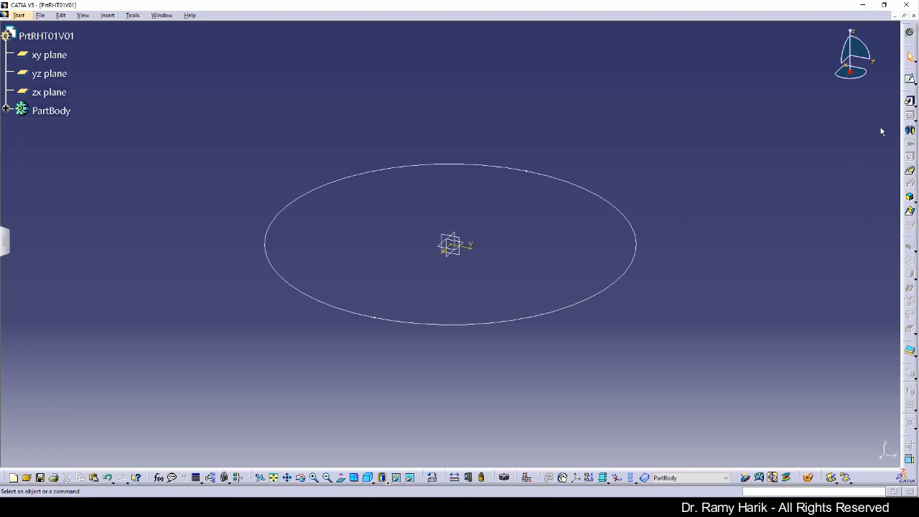
click(910, 101)
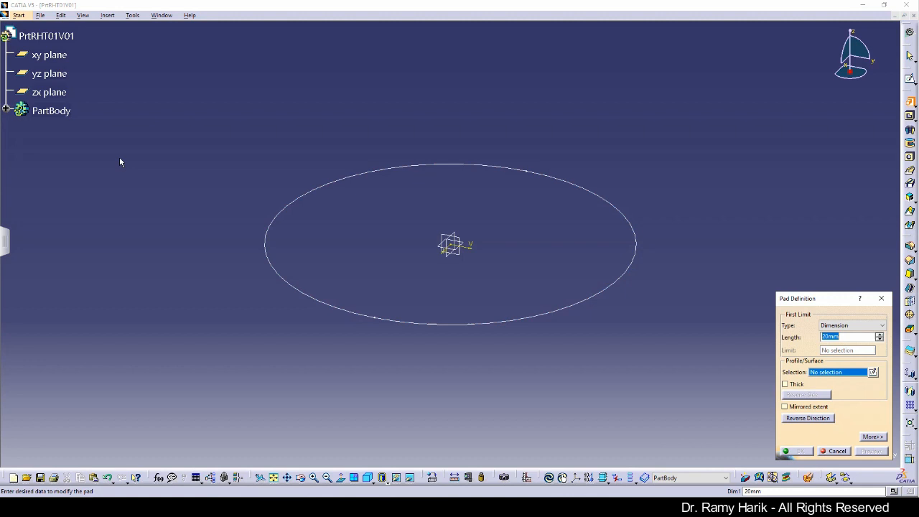
click(5, 108)
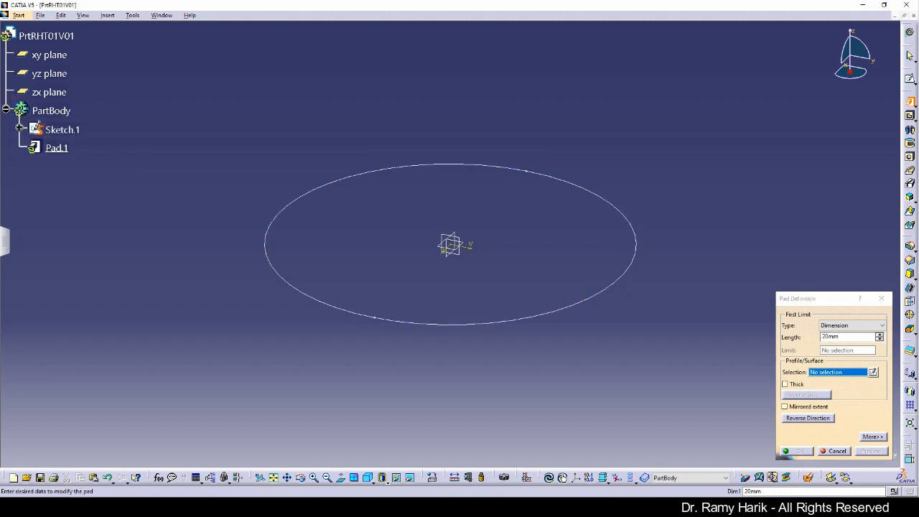
click(76, 130)
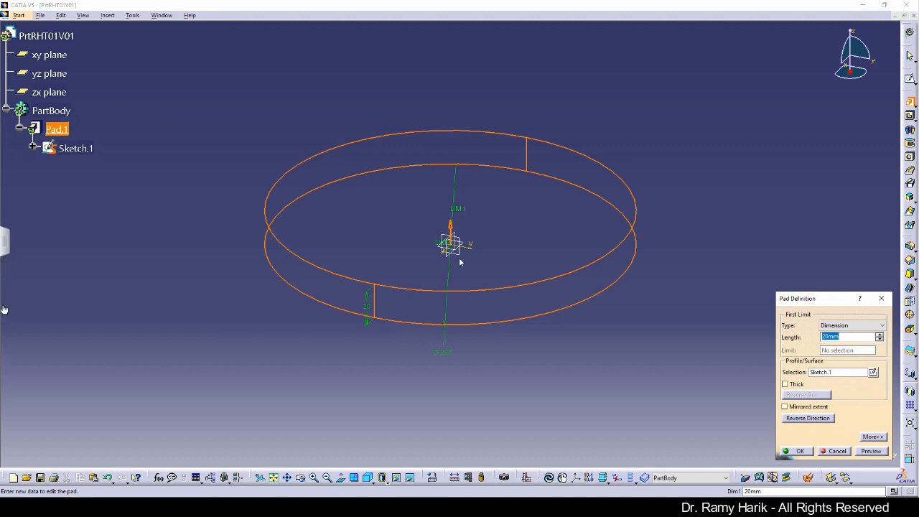
click(827, 336)
click(870, 450)
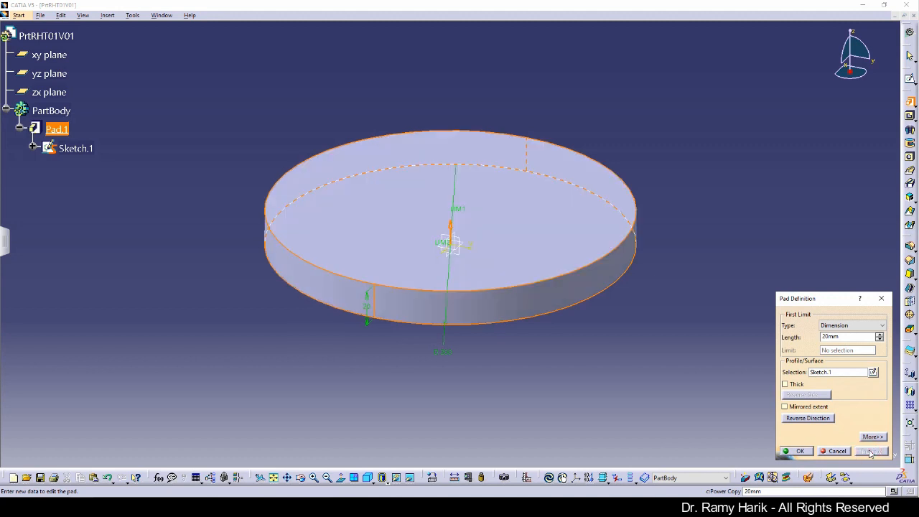
click(799, 451)
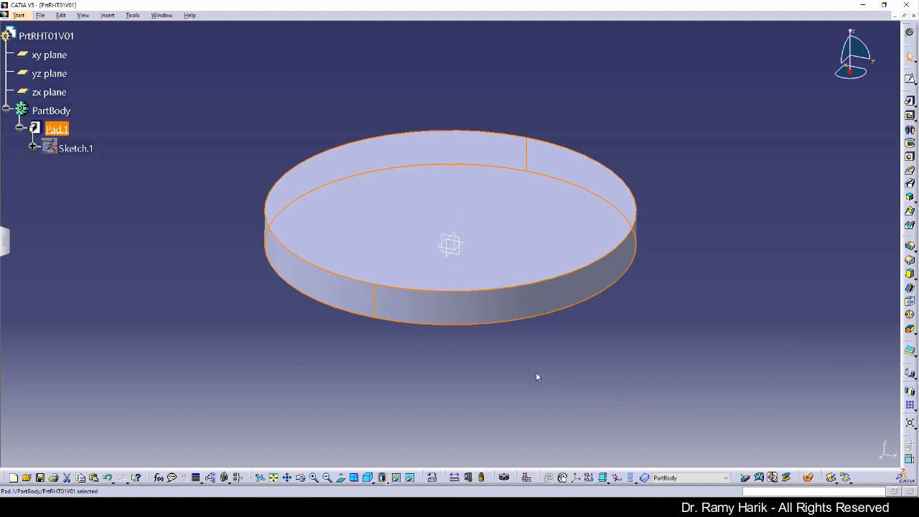
click(728, 204)
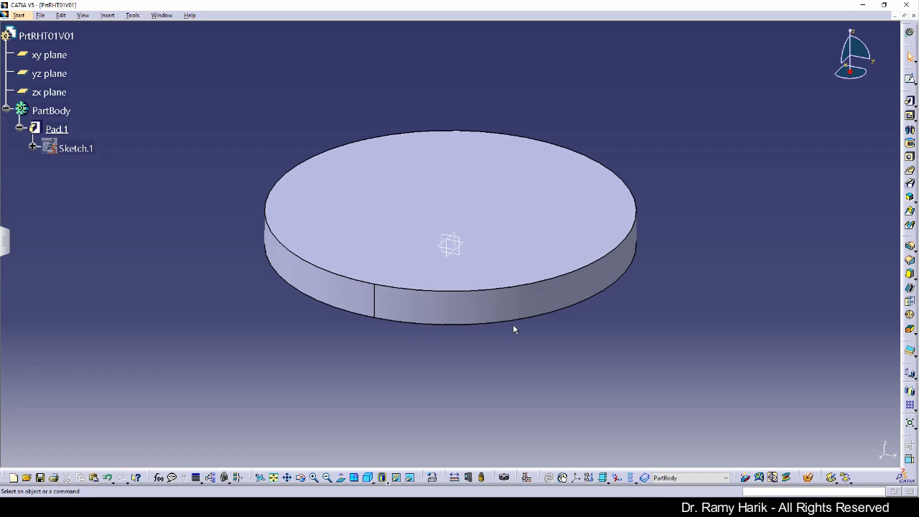
key(Up)
key(Left)
middle_drag(502, 298, 520, 399)
key(Up)
key(Up)
key(Up)
key(Up)
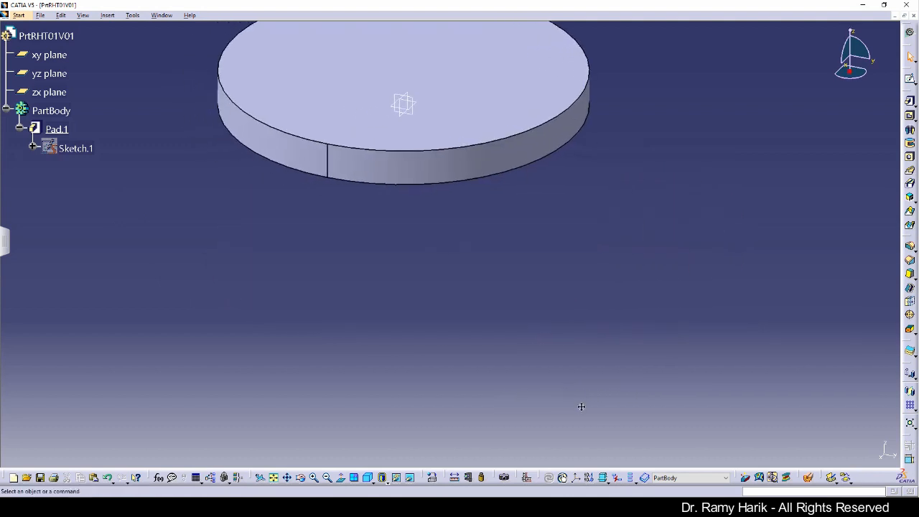
click(273, 478)
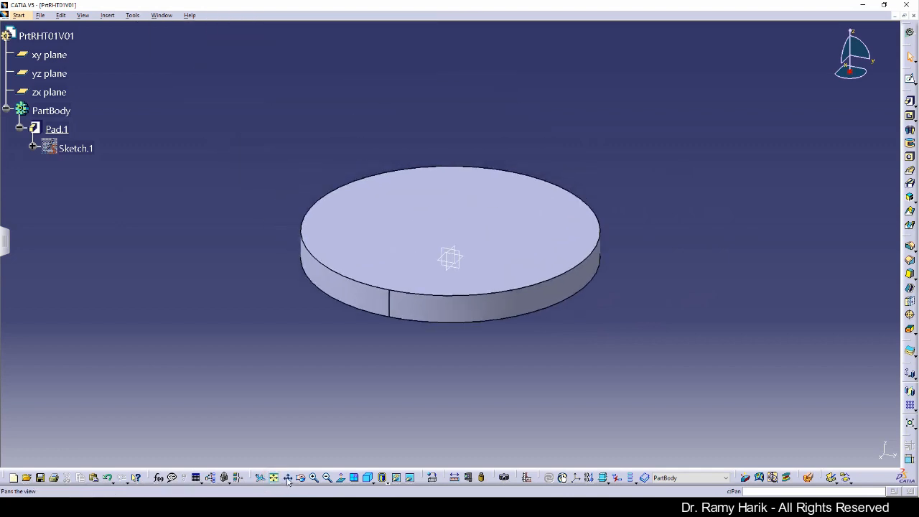
click(288, 478)
drag(509, 348, 478, 352)
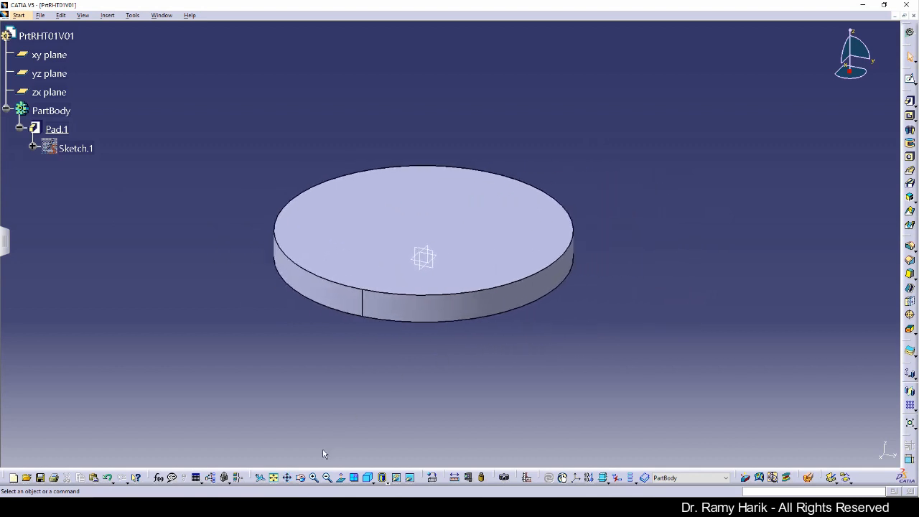
click(287, 478)
middle_click(553, 319)
middle_click(567, 335)
middle_click(658, 365)
middle_click(627, 357)
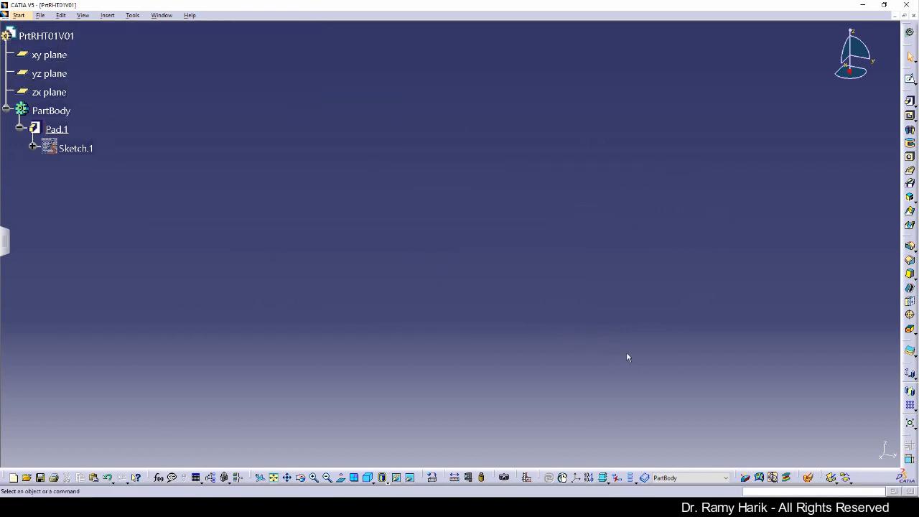
click(274, 477)
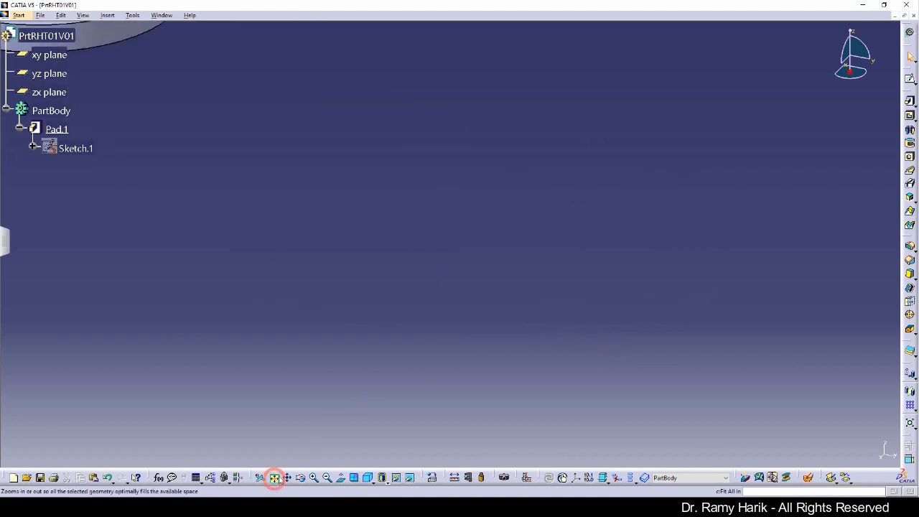
right_click(495, 219)
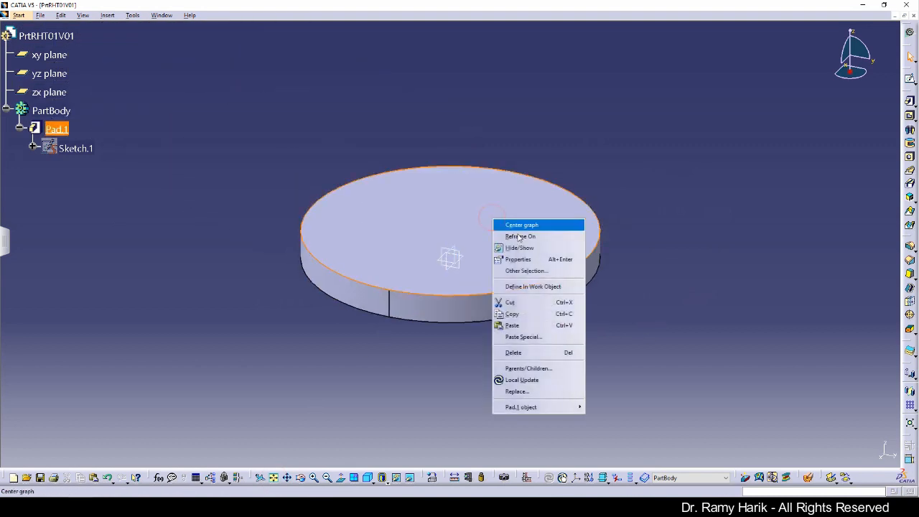
click(528, 237)
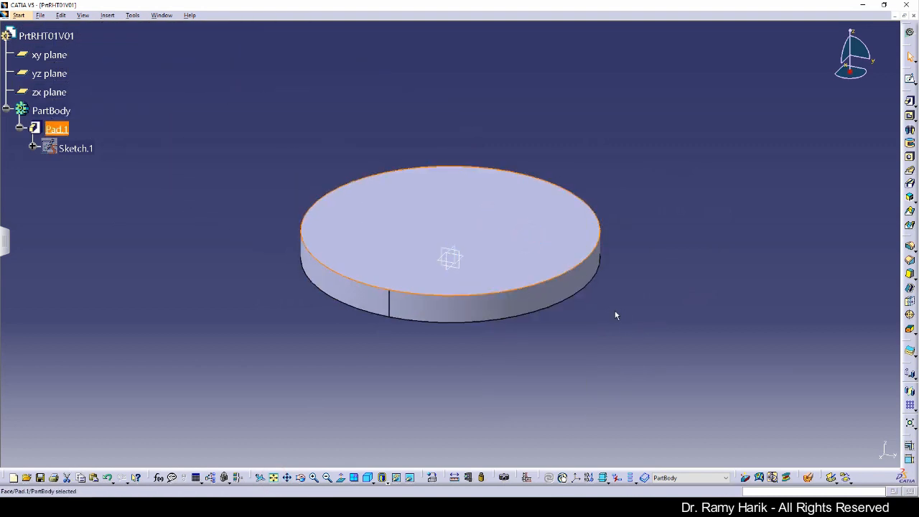
mouse_move(615, 315)
middle_down()
mouse_move(428, 318)
mouse_move(756, 318)
mouse_move(596, 332)
mouse_move(611, 318)
middle_up()
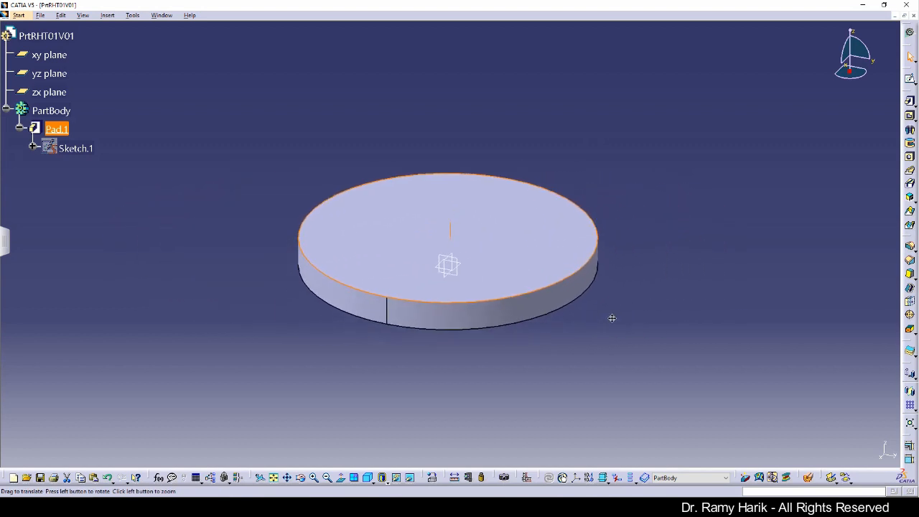
click(286, 477)
drag(564, 350, 689, 349)
middle_drag(689, 348, 567, 356)
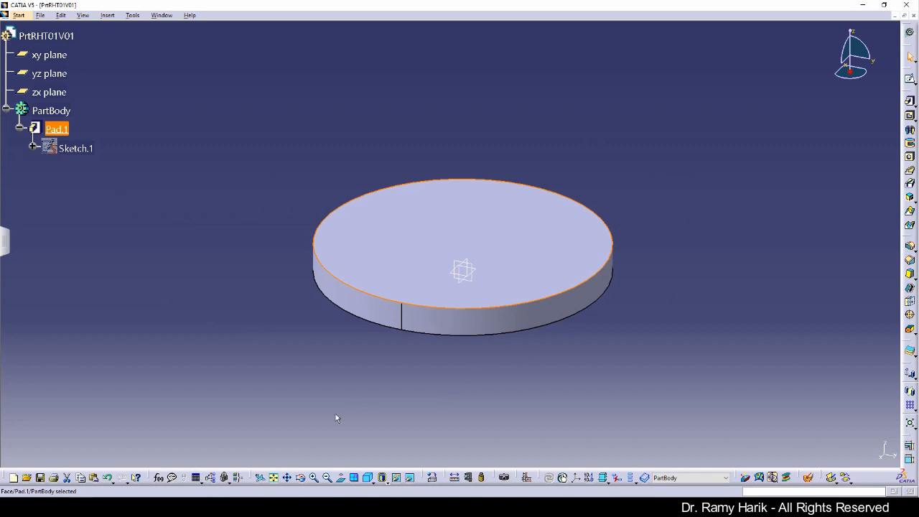
click(301, 479)
mouse_move(507, 343)
mouse_down()
mouse_move(479, 323)
mouse_move(437, 186)
mouse_move(484, 268)
mouse_move(555, 352)
mouse_move(536, 318)
mouse_move(466, 300)
mouse_move(402, 345)
mouse_up()
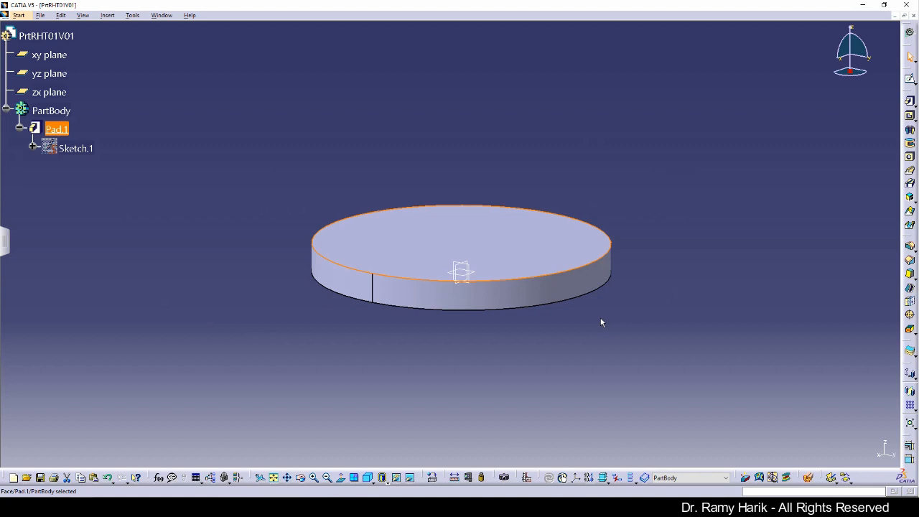
middle_drag(601, 318, 564, 350)
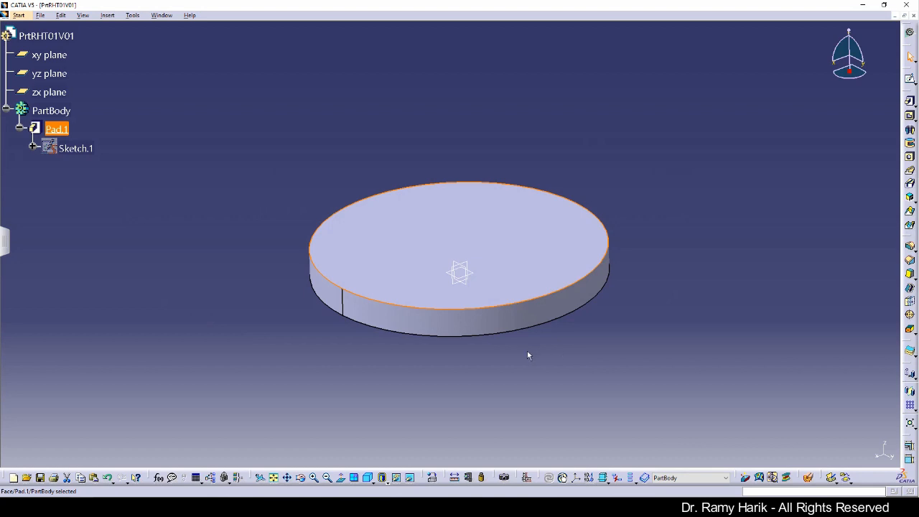
click(302, 481)
mouse_move(493, 359)
mouse_down()
mouse_move(446, 302)
mouse_move(462, 306)
mouse_move(499, 367)
mouse_up()
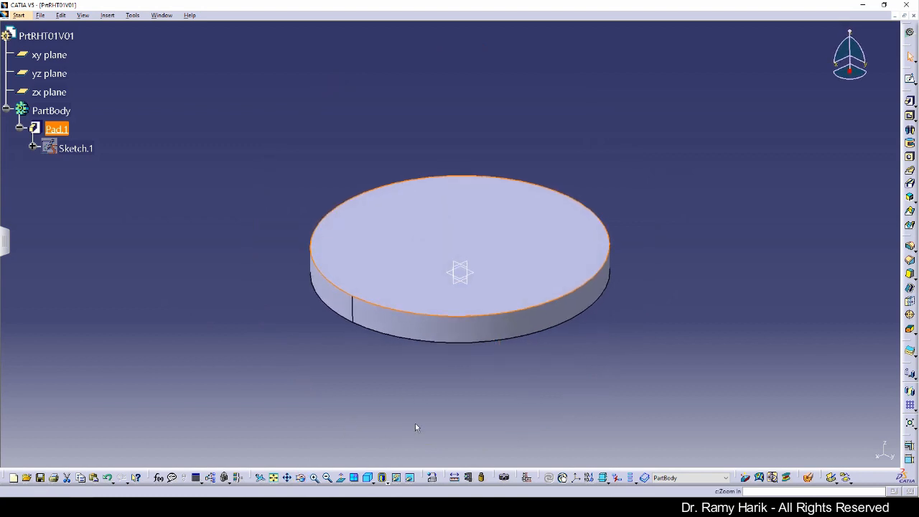
middle_drag(536, 384, 559, 388)
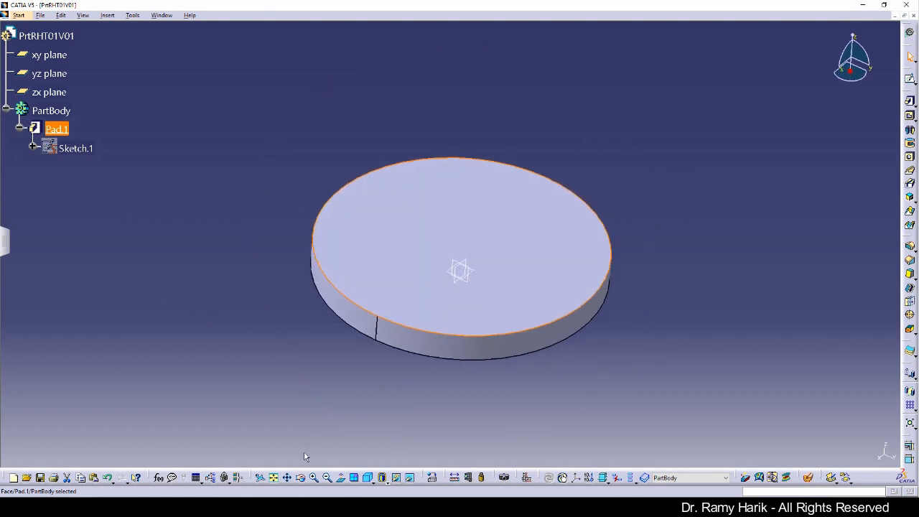
click(314, 479)
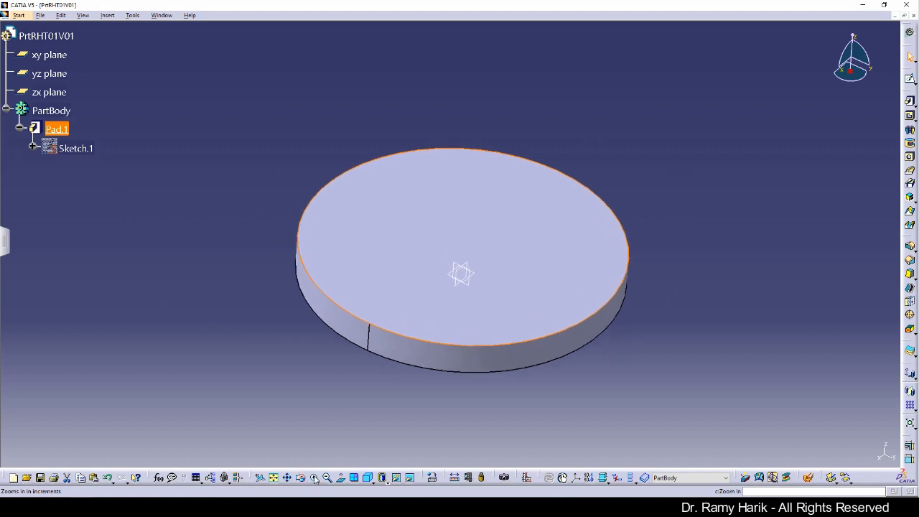
click(315, 479)
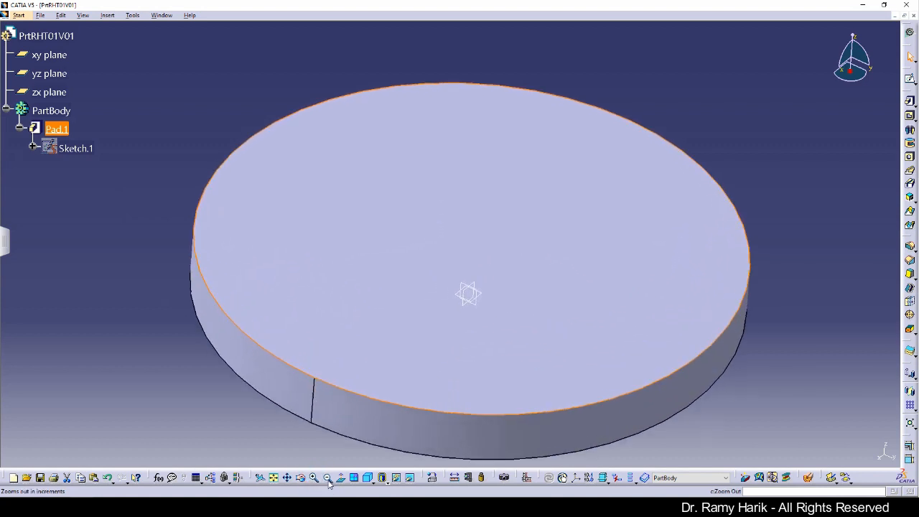
click(327, 479)
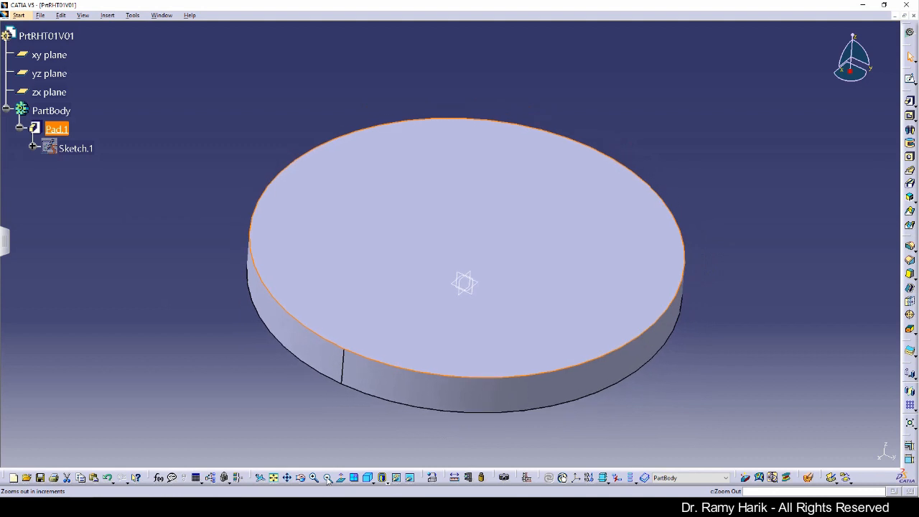
click(327, 479)
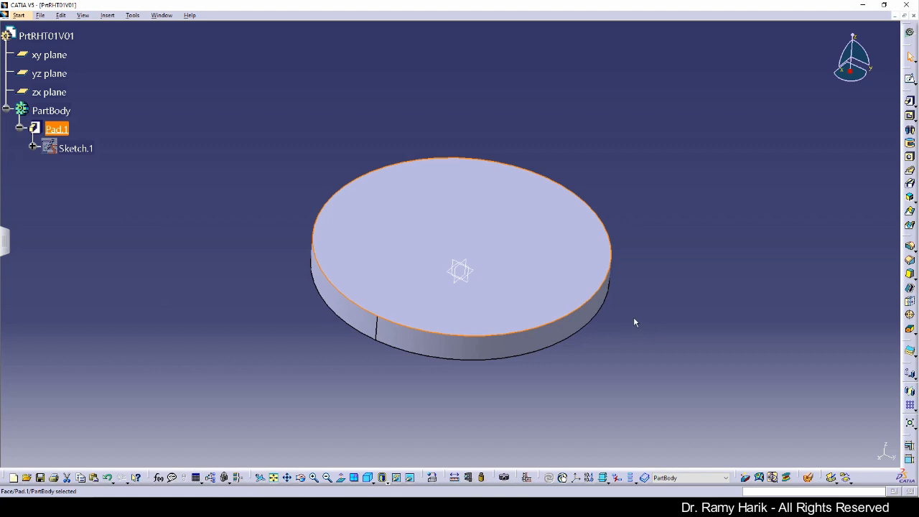
middle_drag(634, 321, 390, 219)
right_click(375, 205)
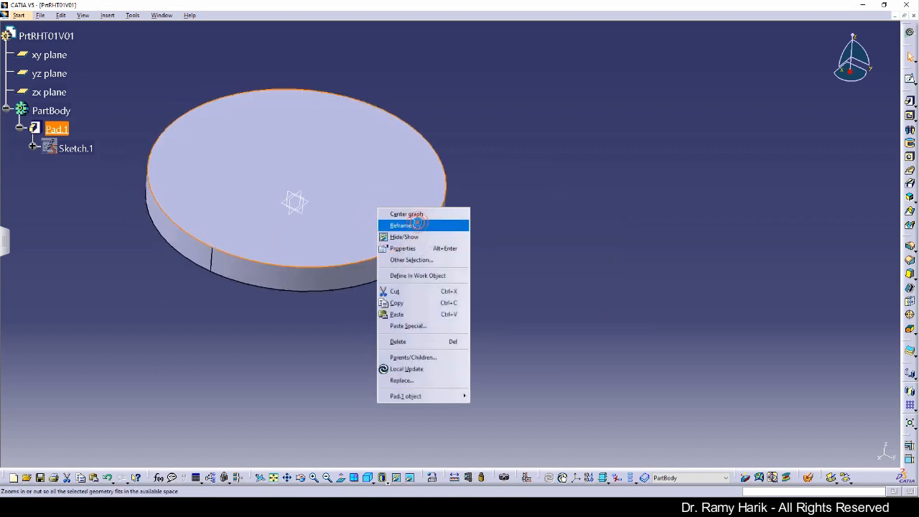
middle_drag(503, 252, 590, 282)
middle_drag(528, 266, 528, 266)
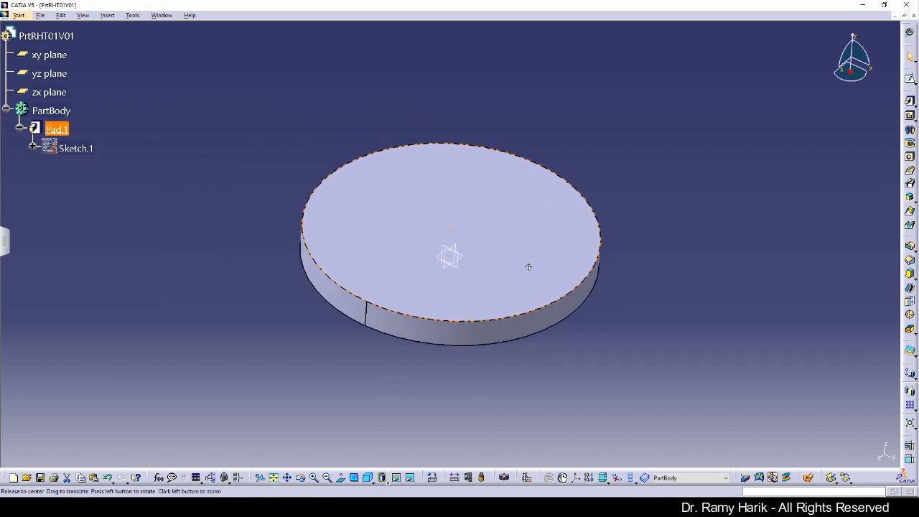
drag(528, 266, 529, 270)
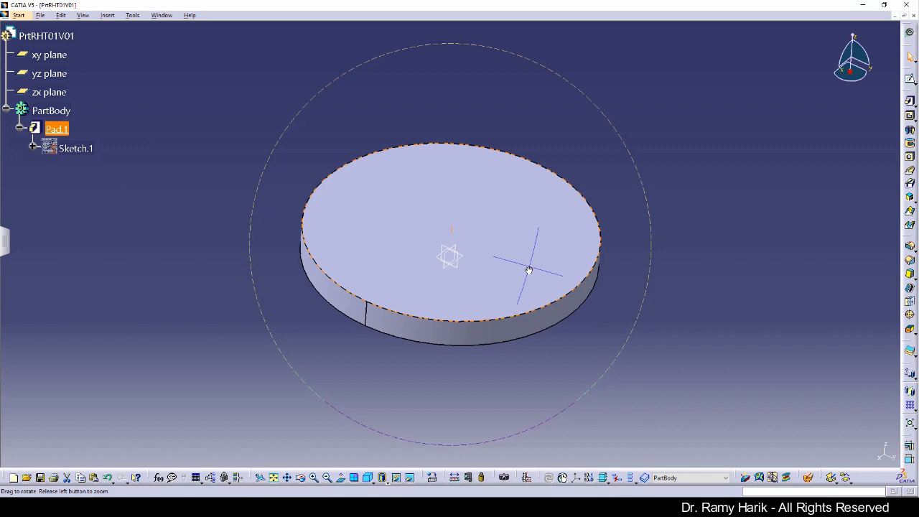
middle_drag(528, 271, 578, 253)
right_click(270, 249)
click(323, 262)
middle_drag(498, 269, 513, 240)
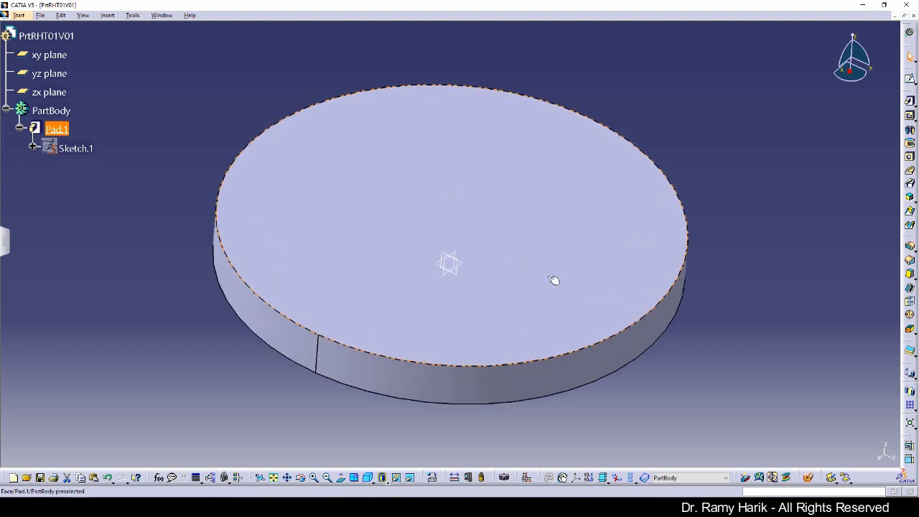
mouse_move(555, 263)
middle_down()
mouse_move(552, 219)
mouse_move(544, 266)
mouse_move(551, 271)
middle_up()
click(549, 262)
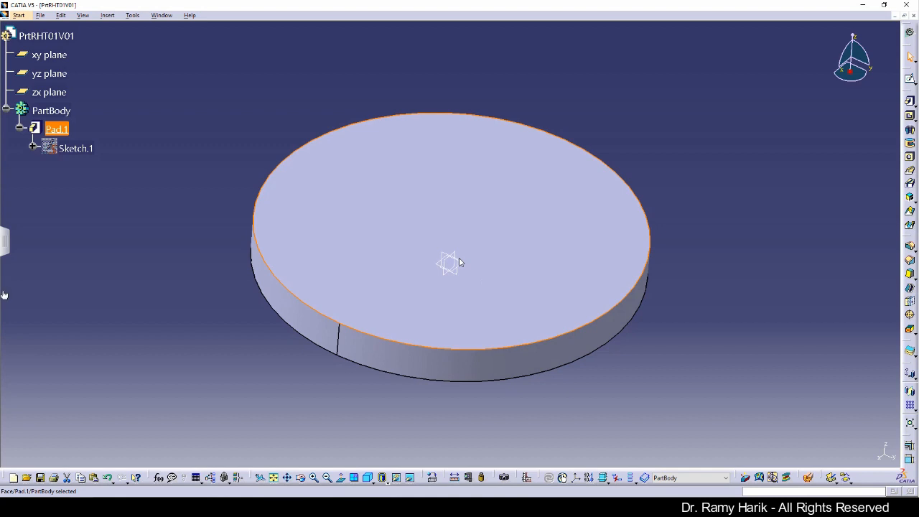
click(277, 483)
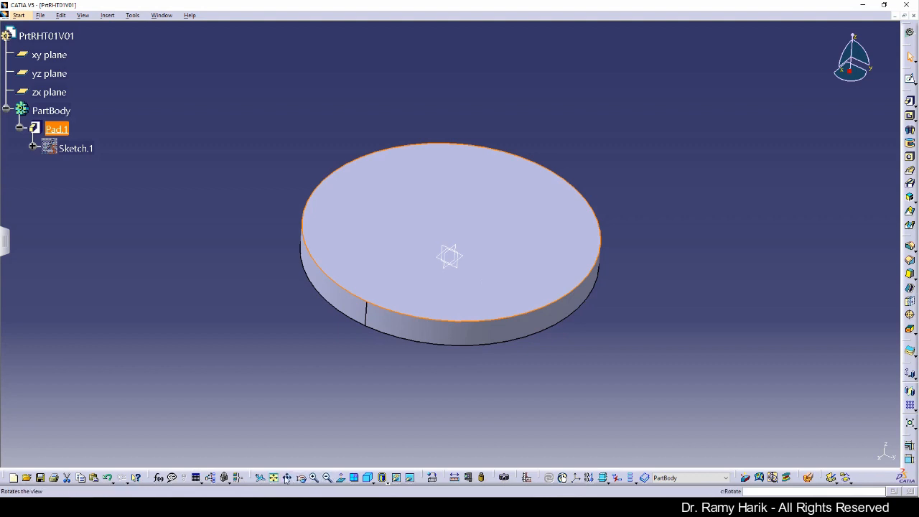
click(343, 478)
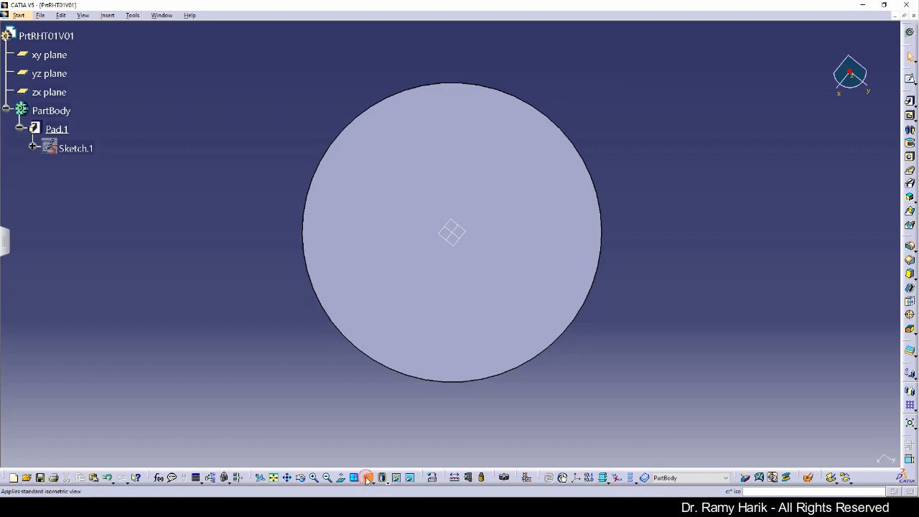
click(366, 478)
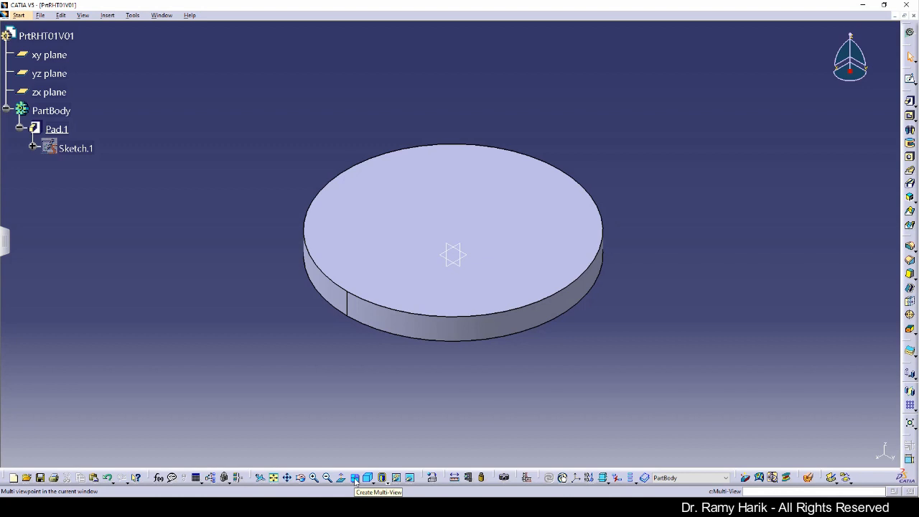
Split into four viewports, orbit the top-right view and reframe the bottom-right view on Pad.1
click(355, 478)
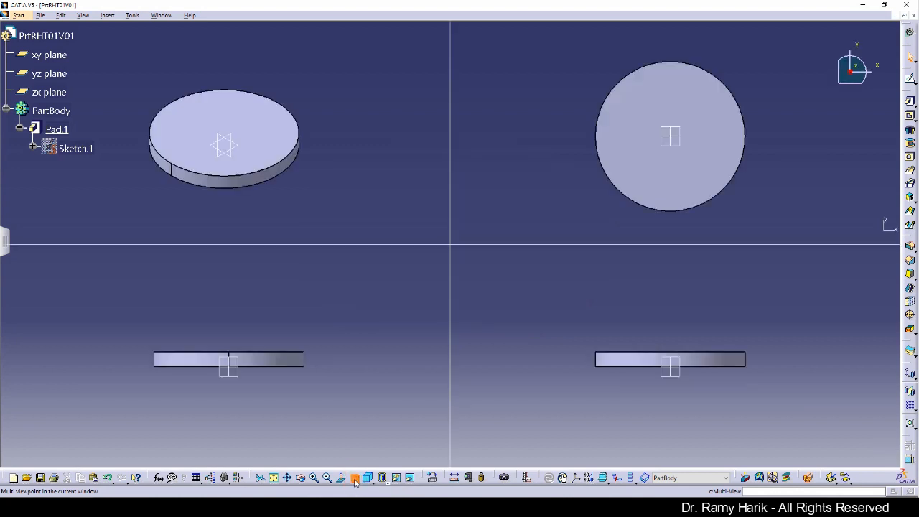
click(588, 209)
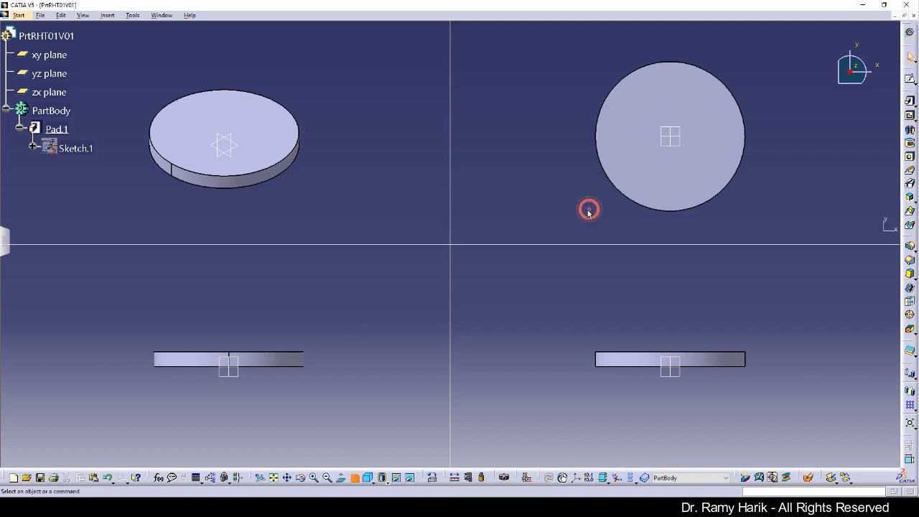
middle_drag(606, 202, 628, 111)
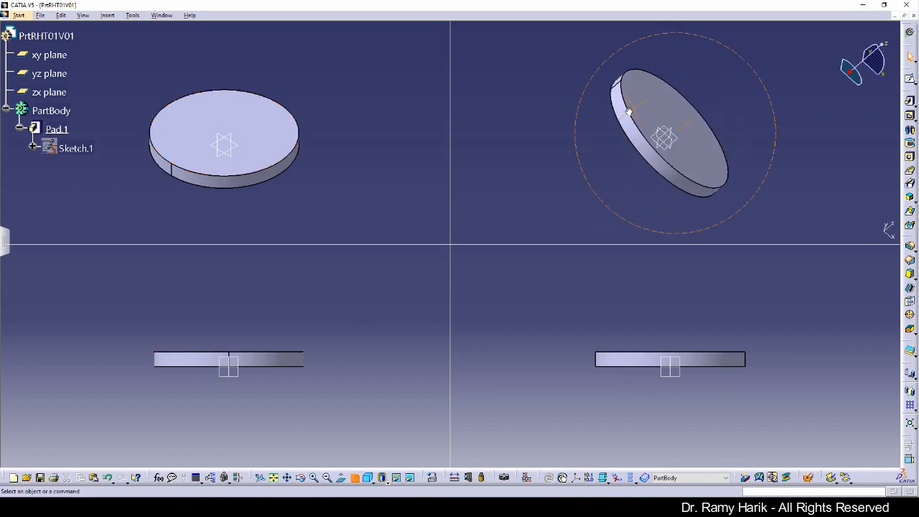
click(596, 270)
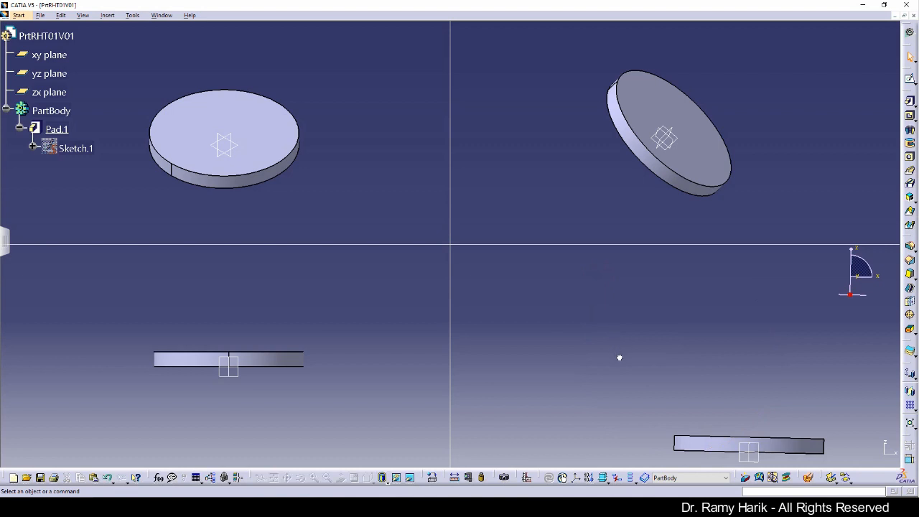
right_click(703, 444)
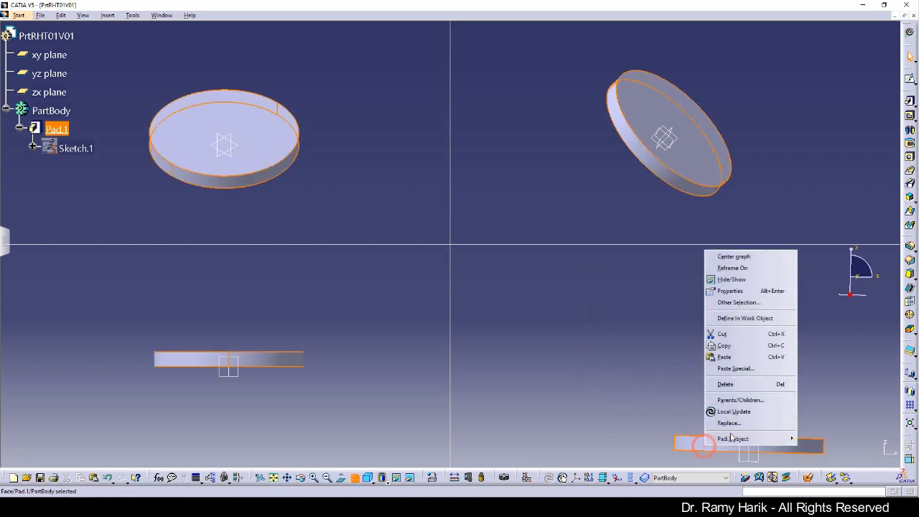
click(732, 268)
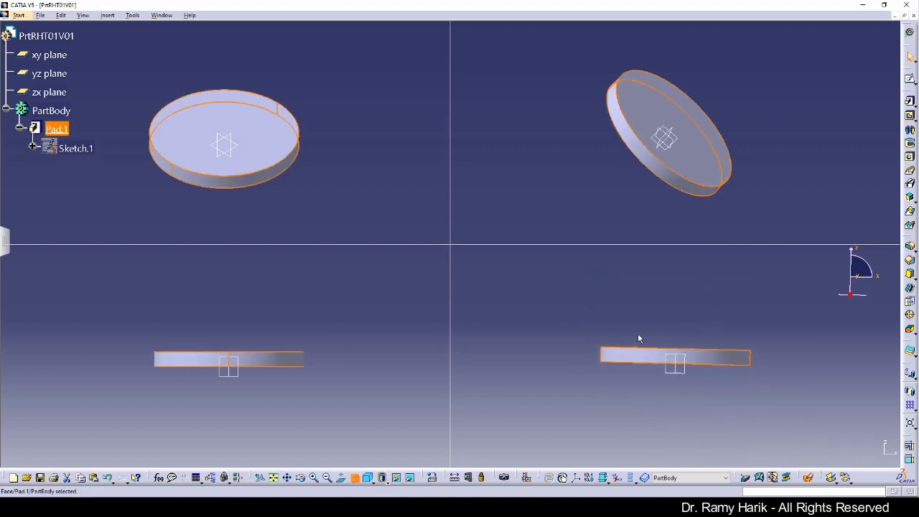
click(658, 337)
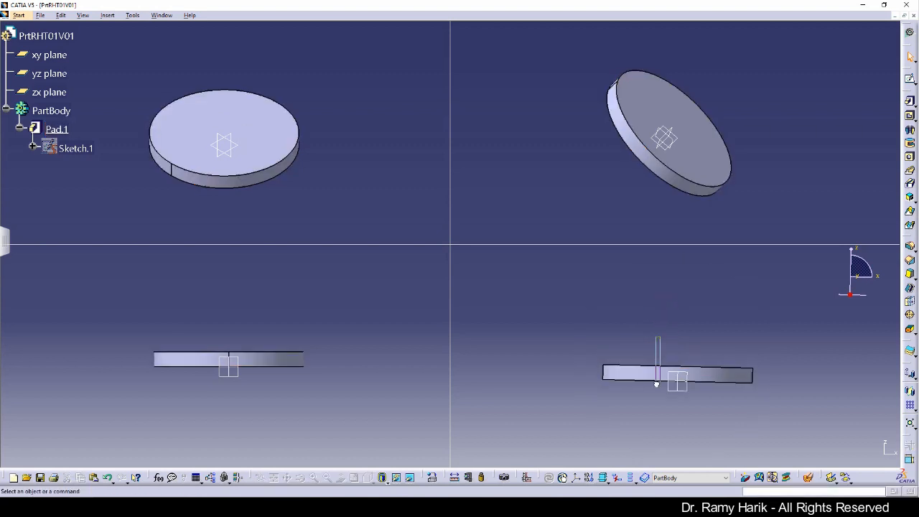
Set the bottom-left view face-on and the bottom-right isometric, then return to a single view
click(335, 347)
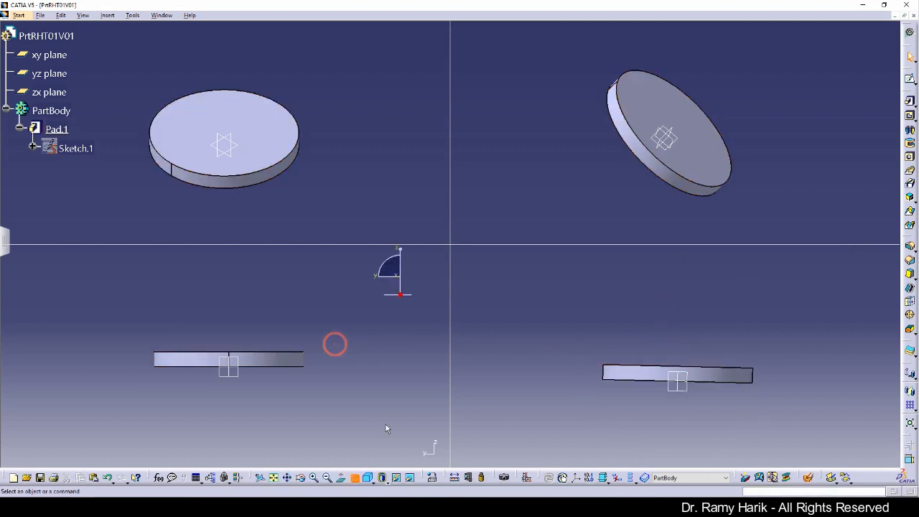
click(374, 481)
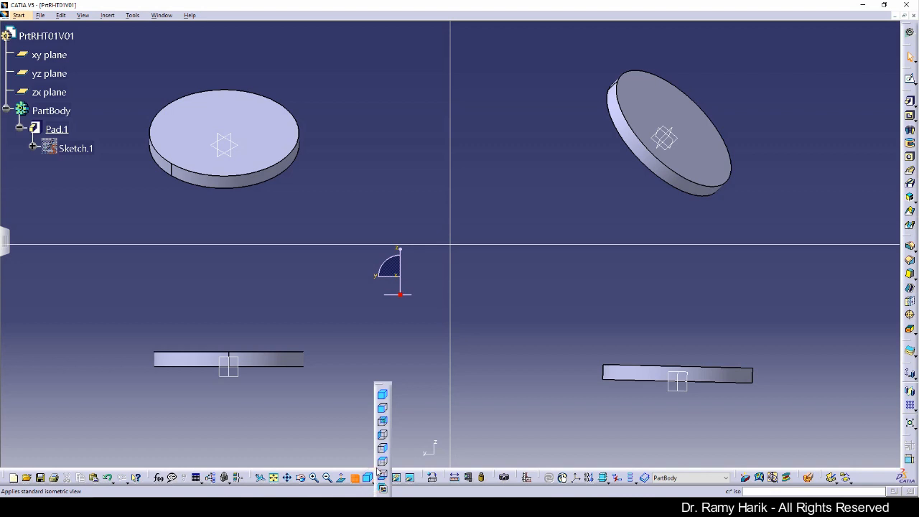
click(383, 460)
click(582, 336)
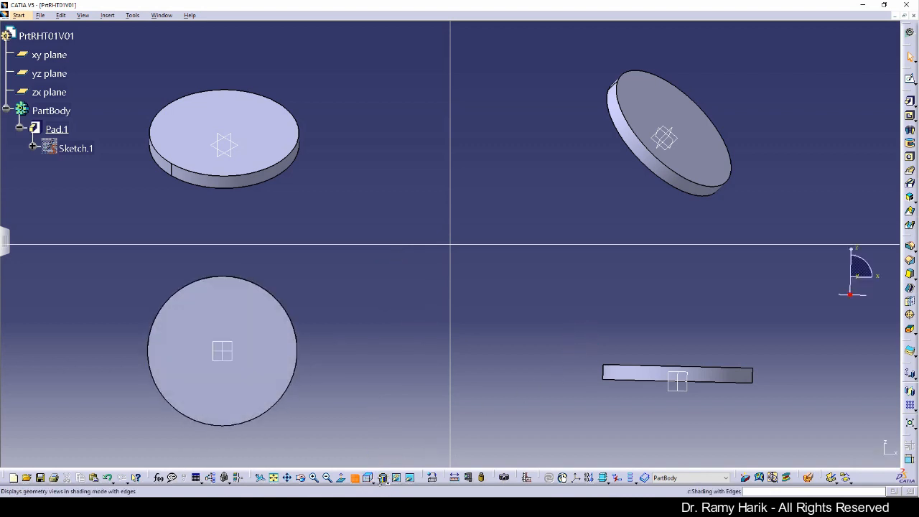
click(383, 480)
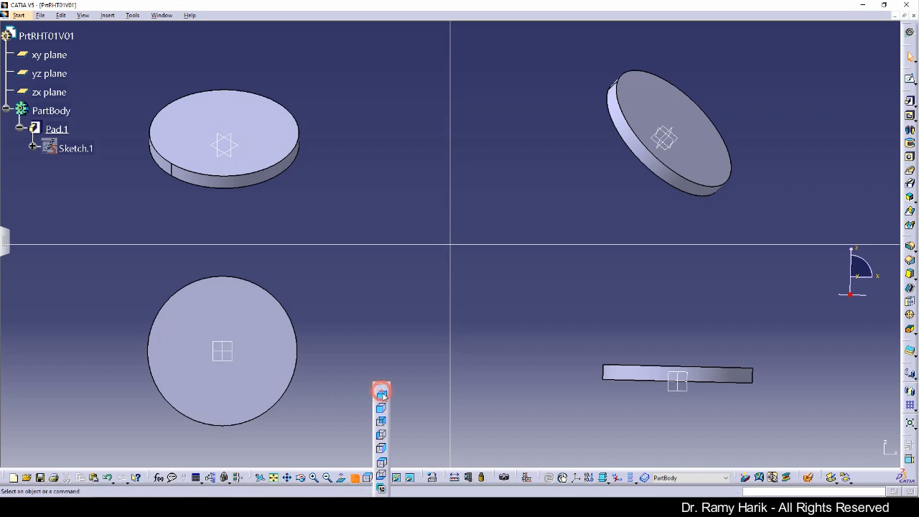
click(381, 394)
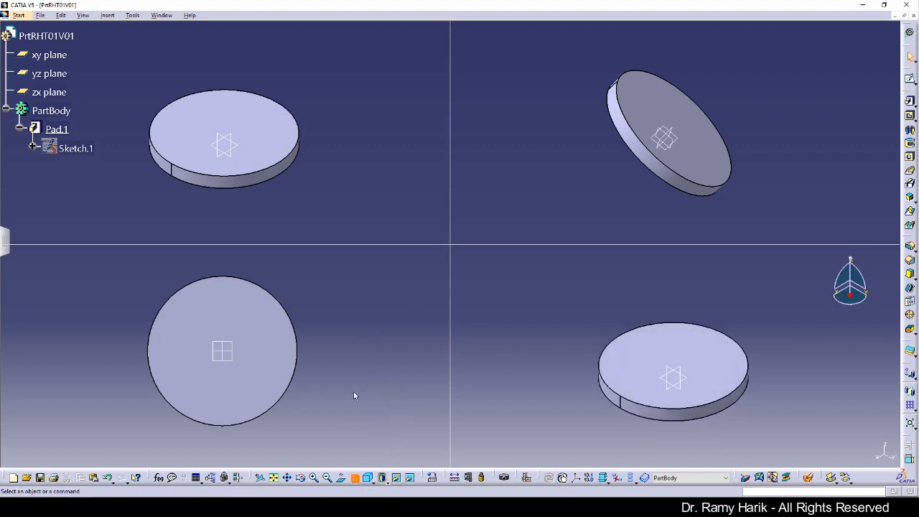
click(355, 477)
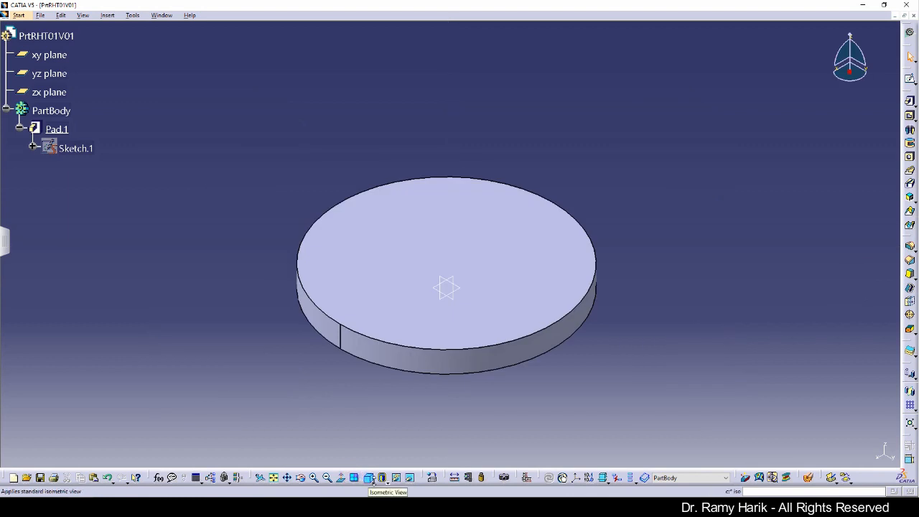
click(374, 483)
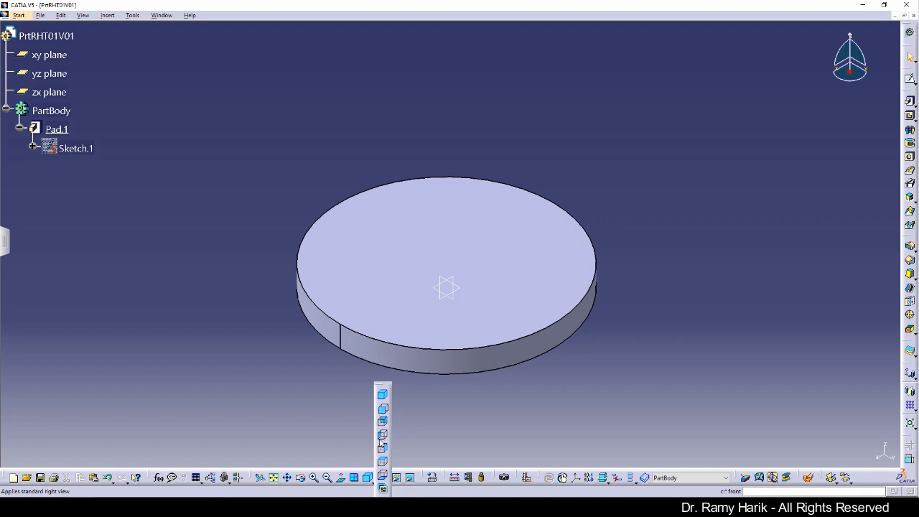
click(428, 444)
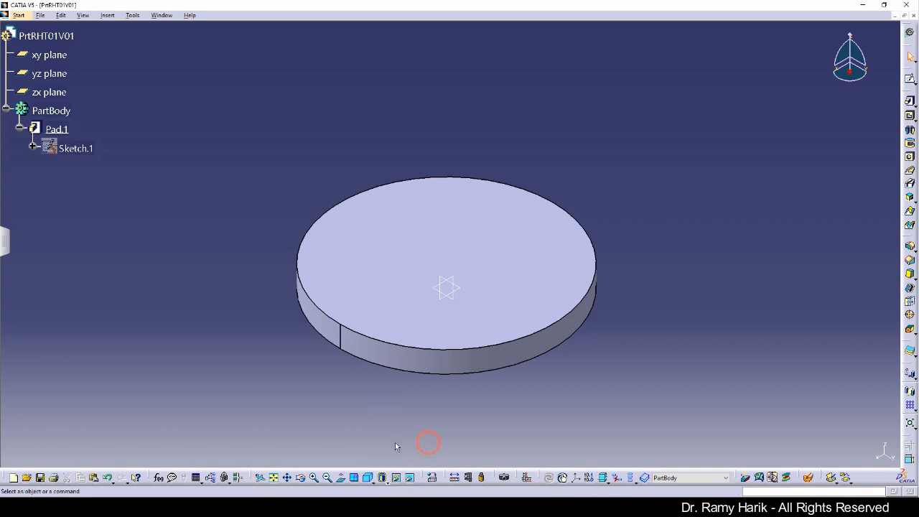
click(386, 480)
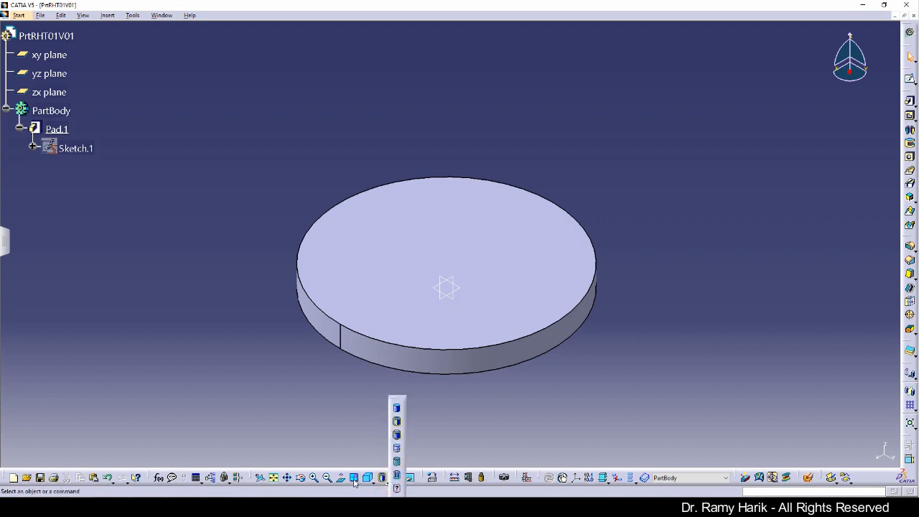
Split into four viewports again, with the top-right view isometric and the lower views reframed and orbited on Pad.1
click(354, 478)
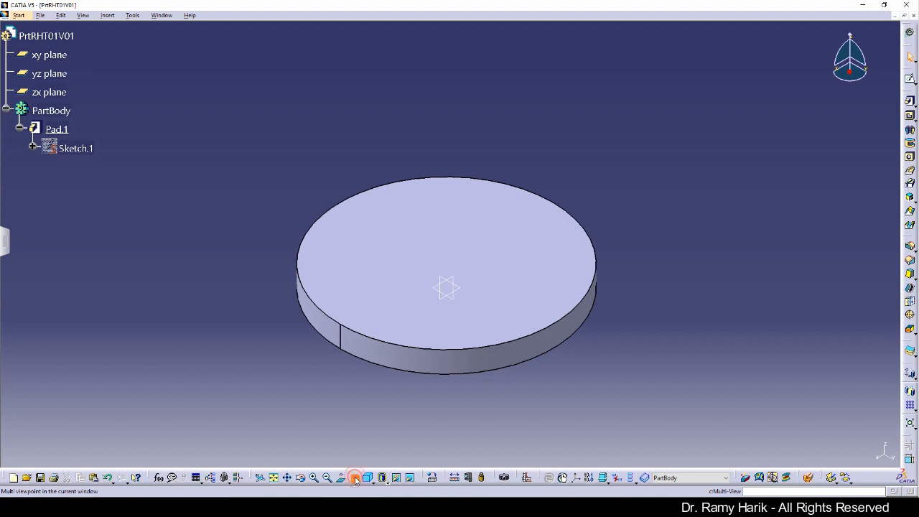
click(511, 190)
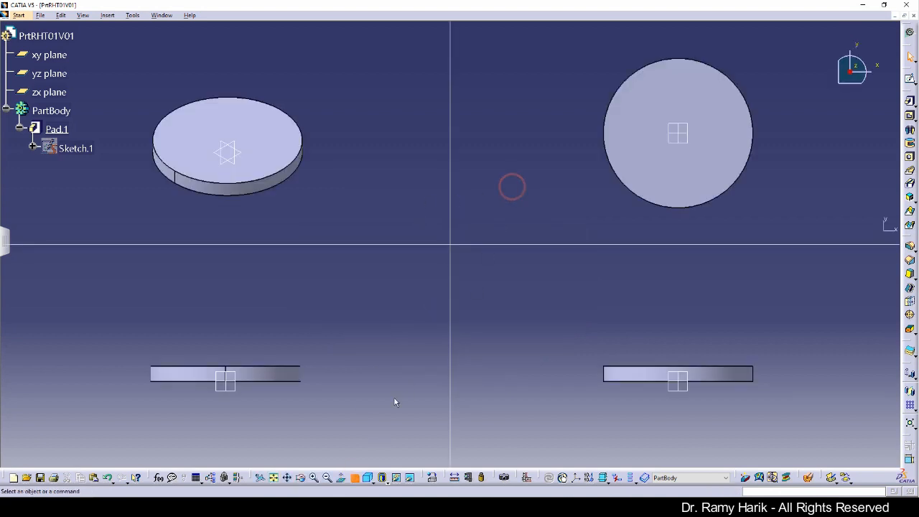
click(367, 479)
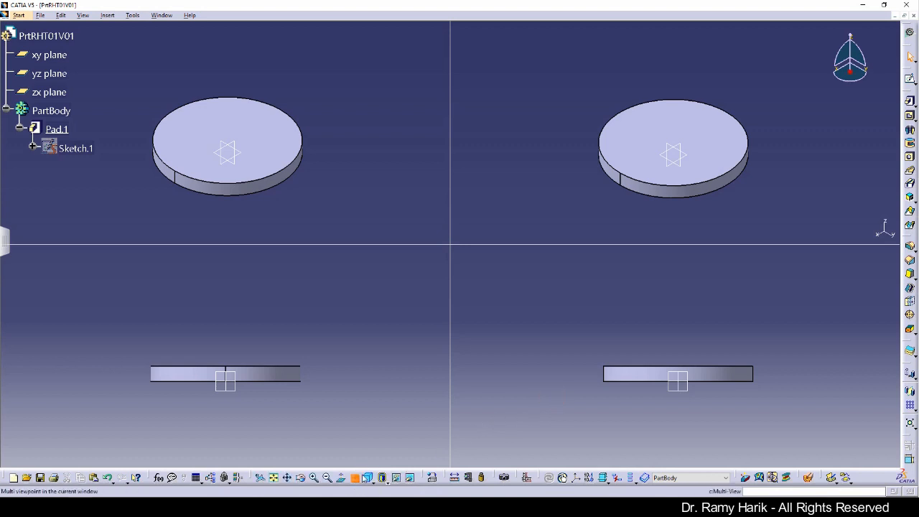
click(686, 347)
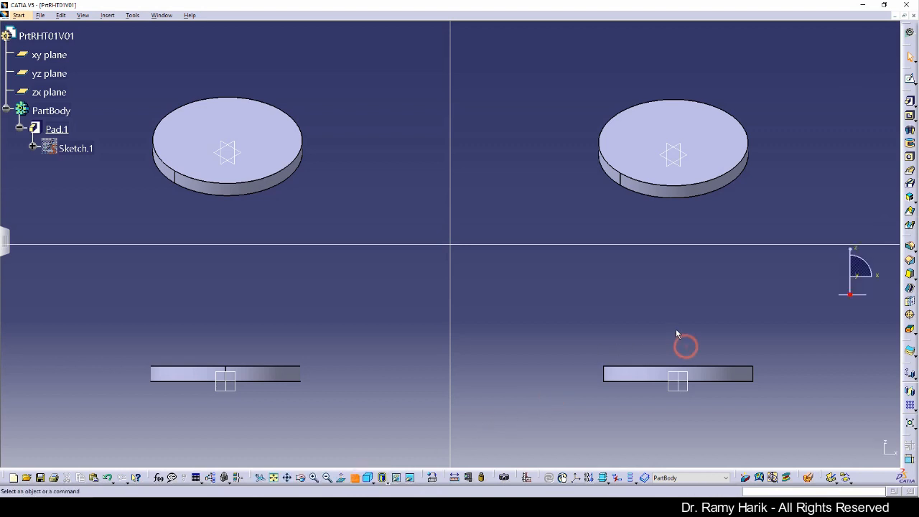
right_click(632, 370)
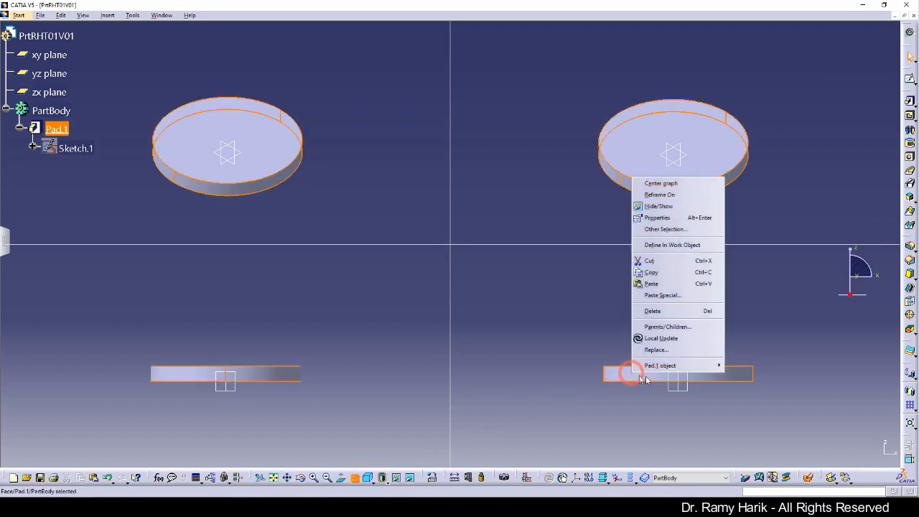
click(661, 195)
middle_drag(685, 316, 662, 368)
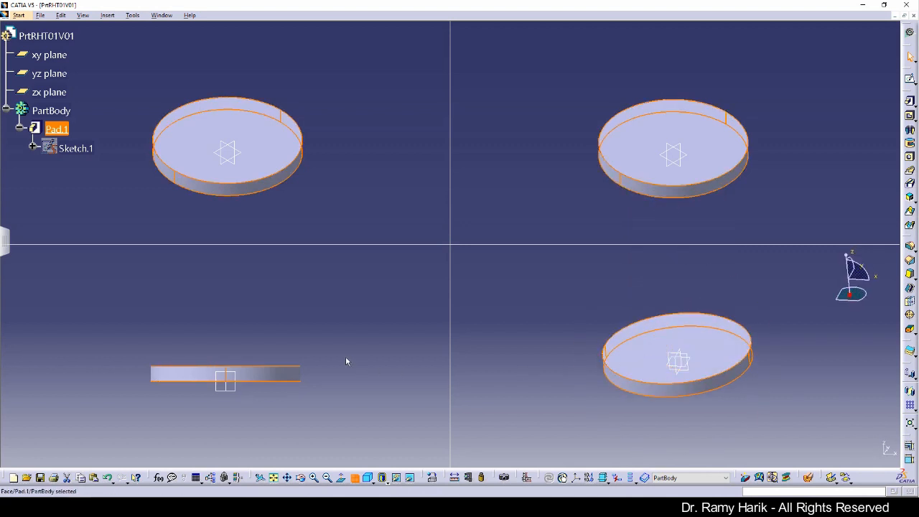
click(345, 355)
right_click(244, 374)
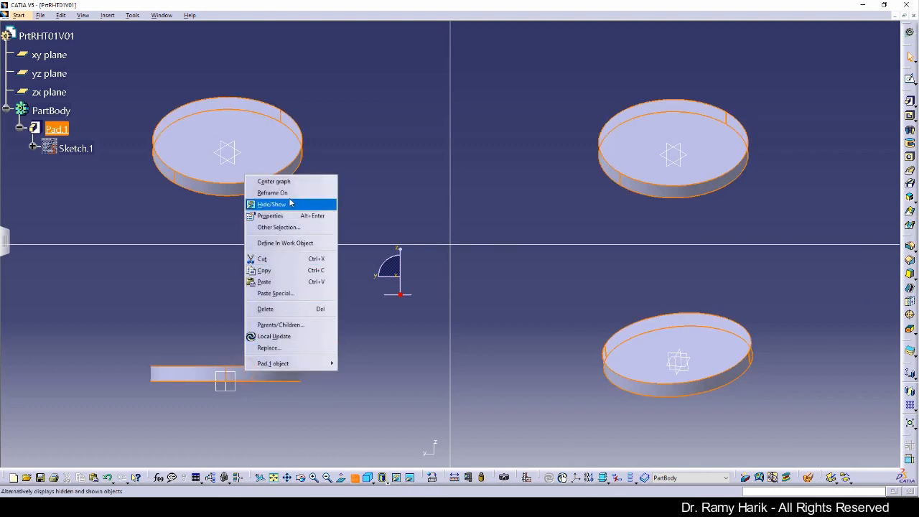
click(290, 194)
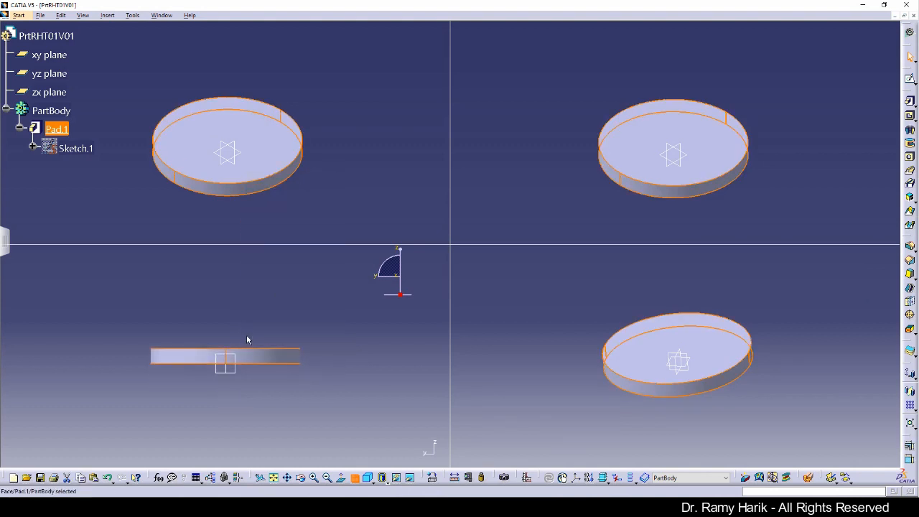
middle_drag(243, 317, 262, 390)
click(322, 406)
Apply plain Shading without edges and return to a single large view
click(367, 194)
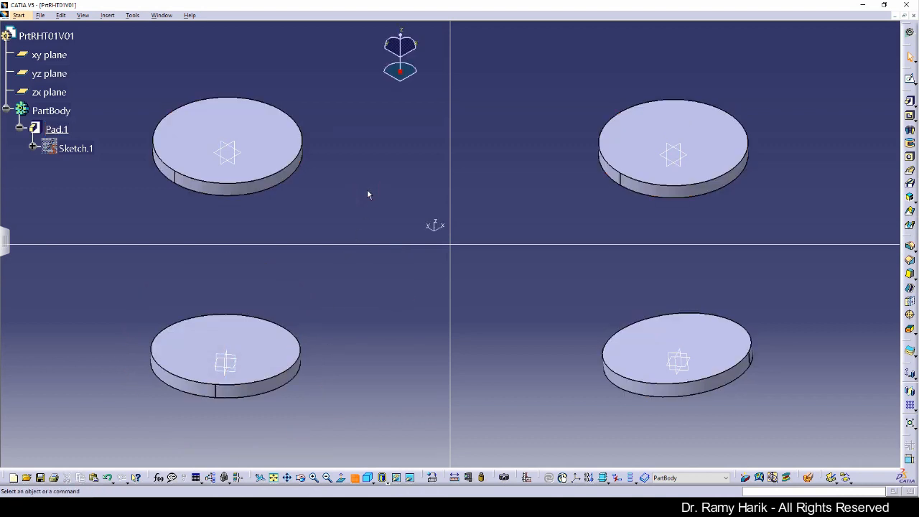
click(384, 480)
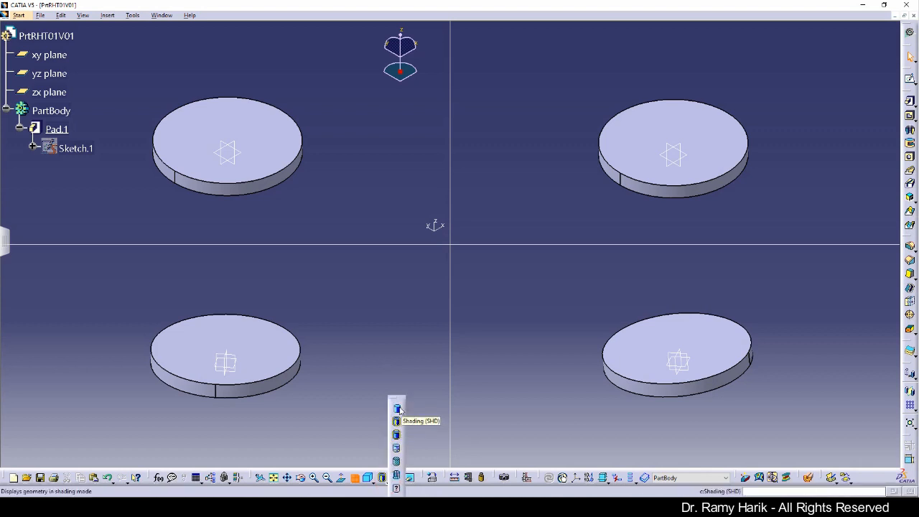
click(397, 409)
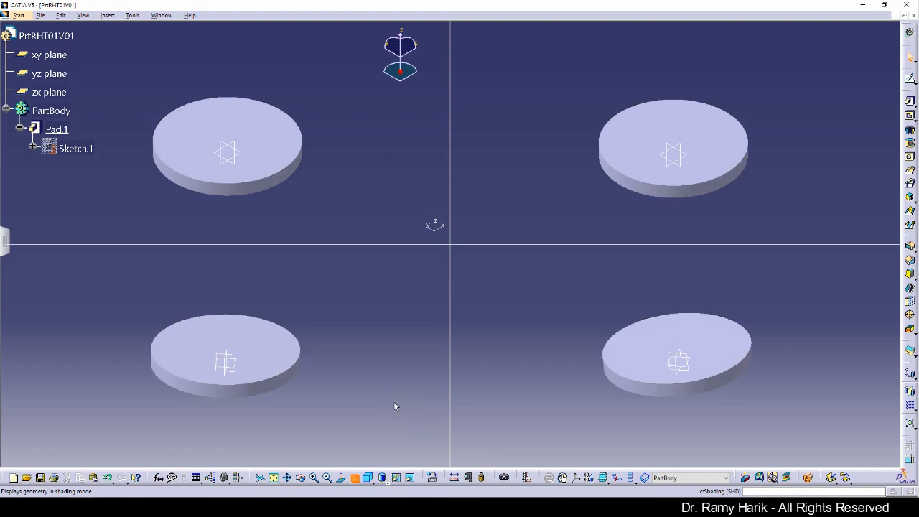
click(594, 205)
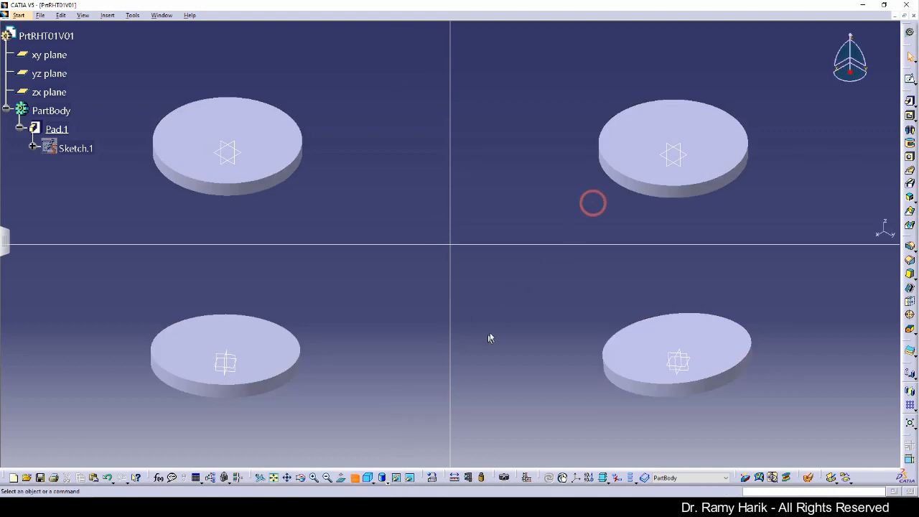
click(355, 477)
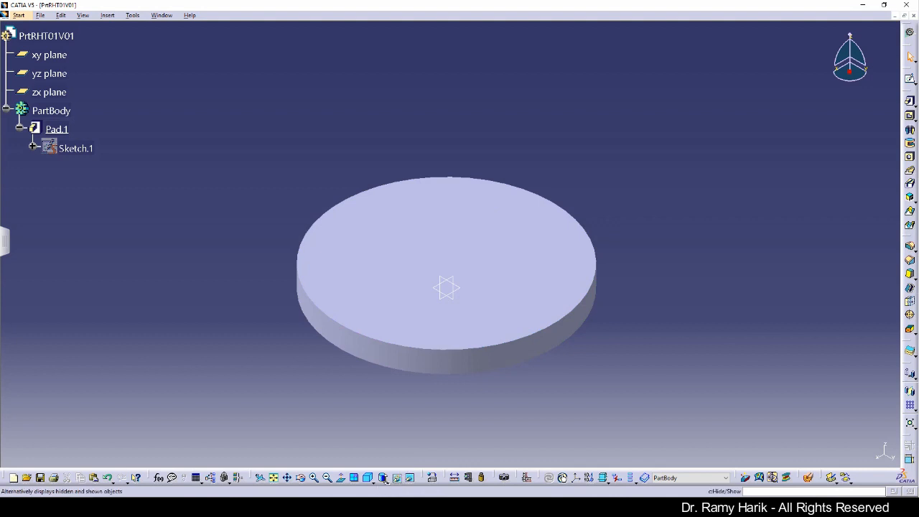
Cycle the pad through hidden-edge shading and wireframe, ending in Shading with Material
click(385, 481)
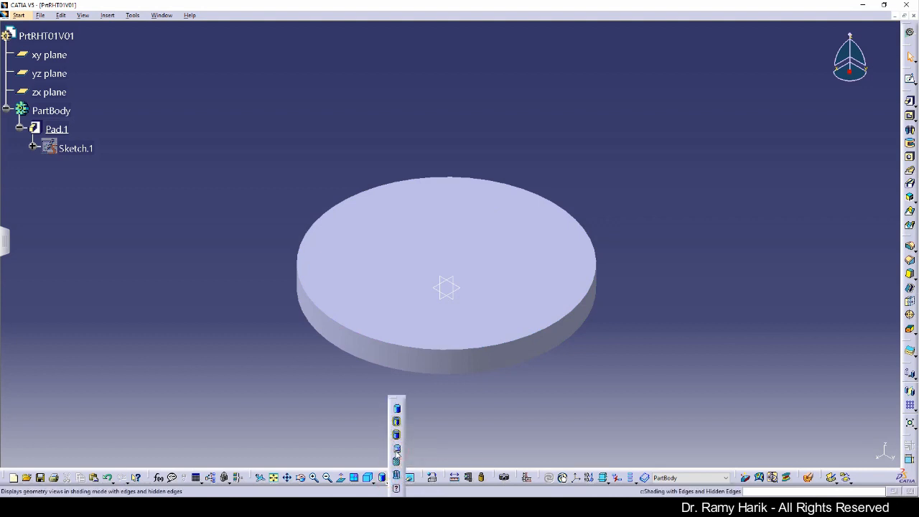
click(396, 458)
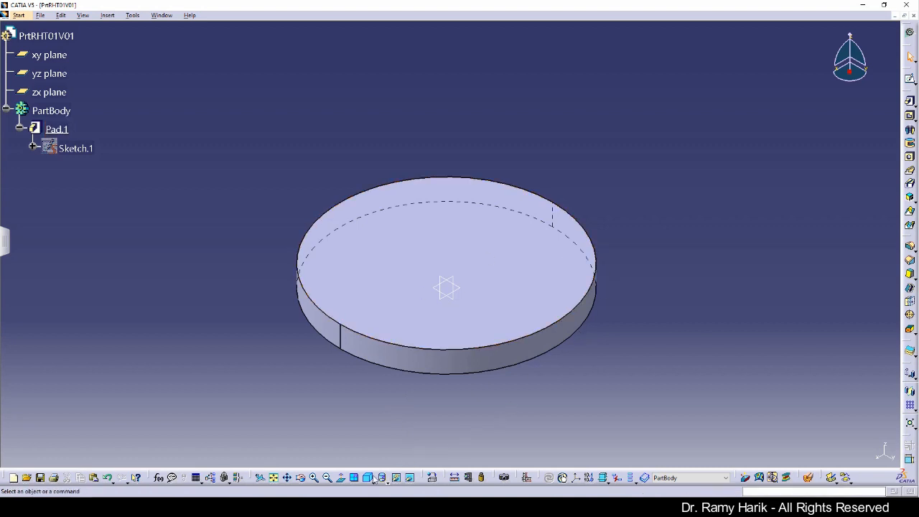
click(387, 481)
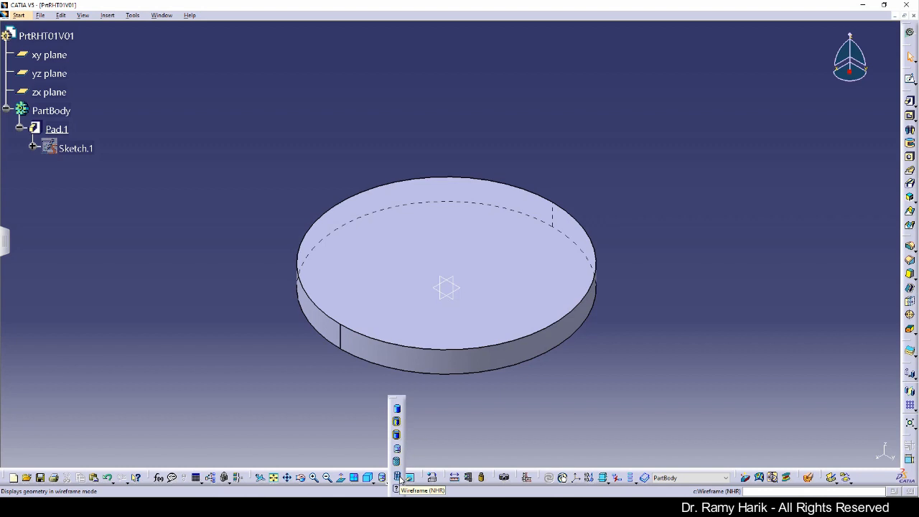
click(400, 478)
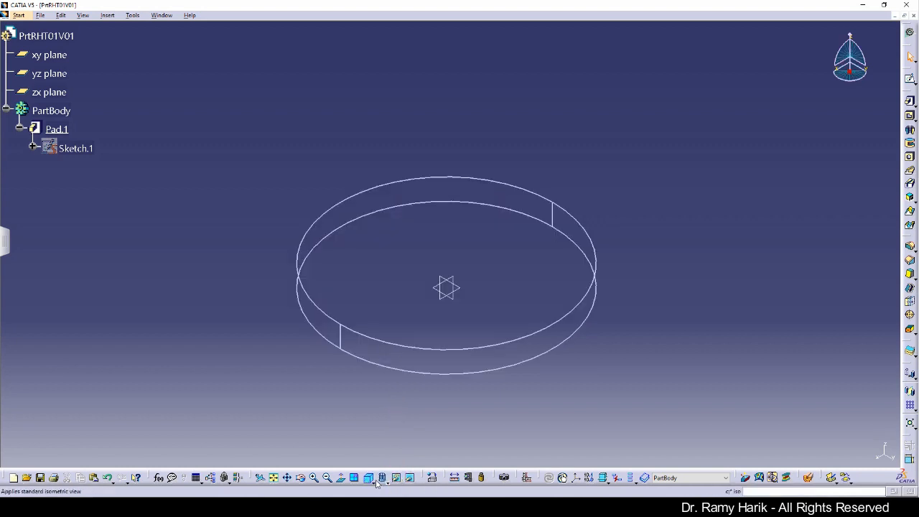
click(385, 482)
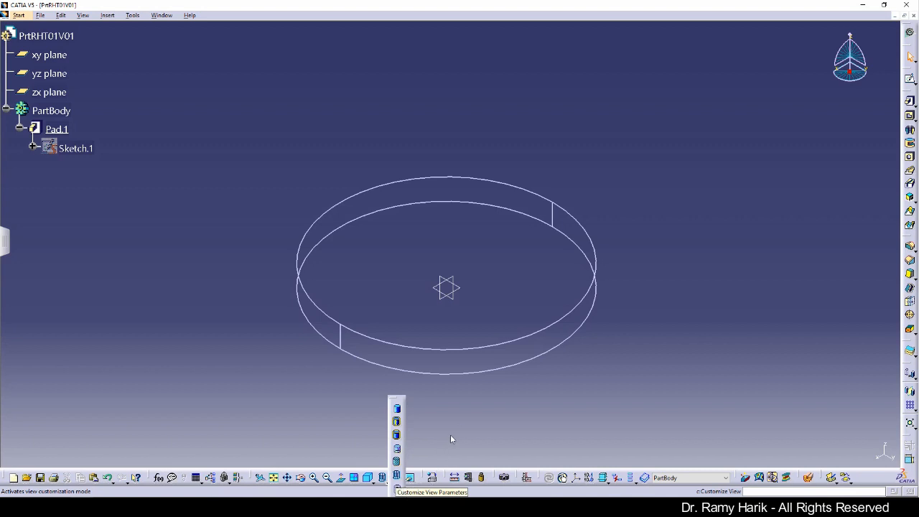
click(386, 484)
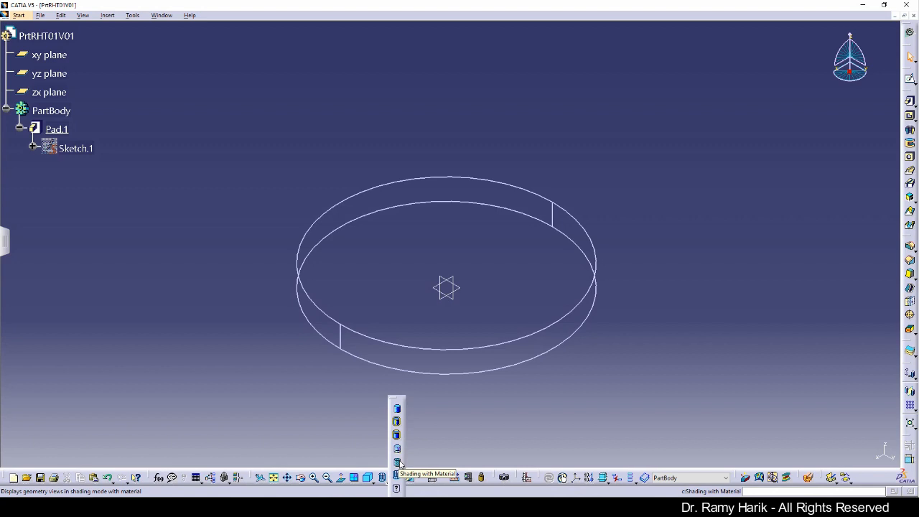
click(399, 462)
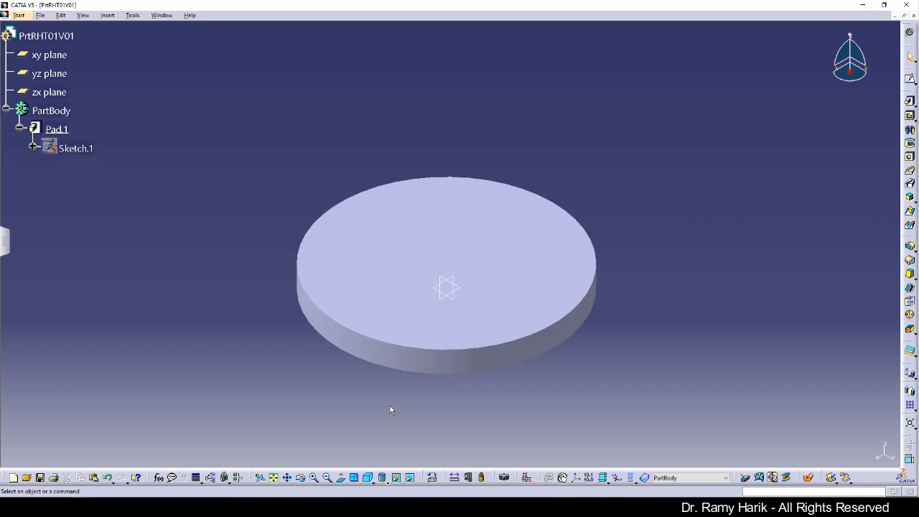
Apply Aluminium from the Metal library to the part, then display it shaded with edges
click(433, 479)
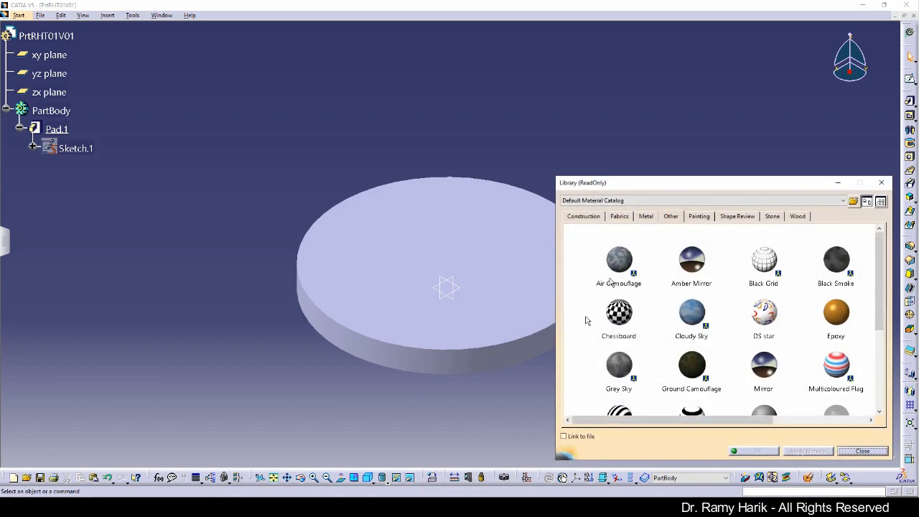
click(646, 217)
click(607, 259)
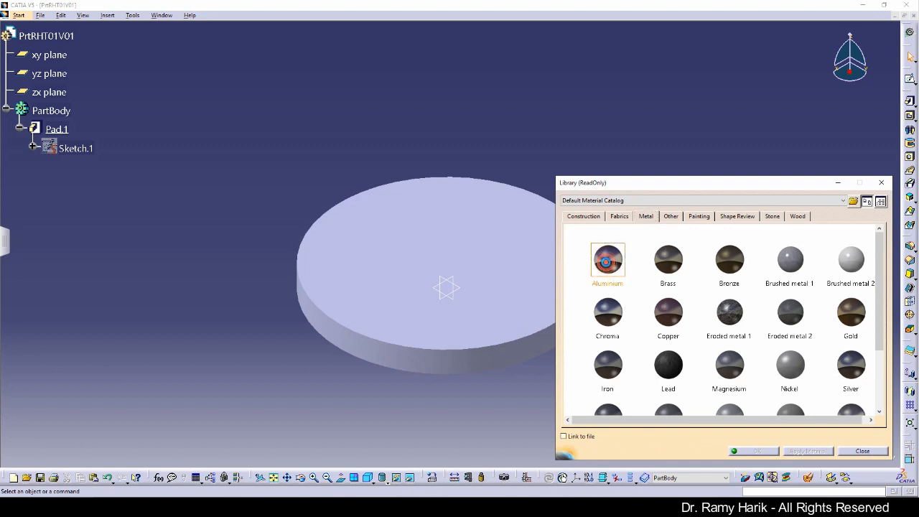
drag(608, 265, 366, 247)
click(46, 36)
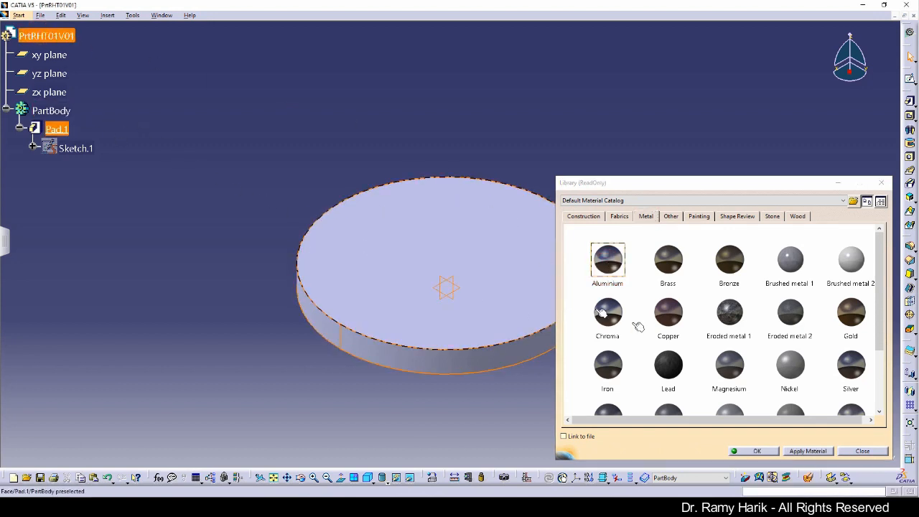
click(755, 450)
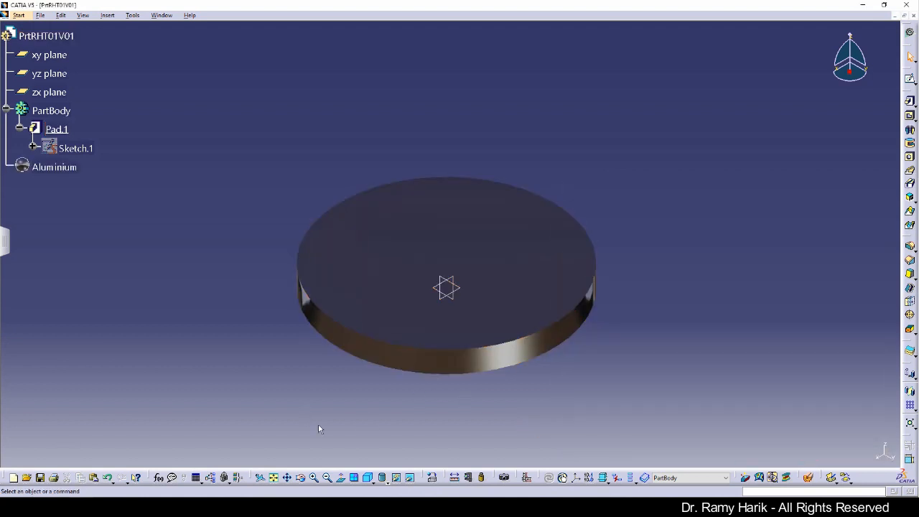
click(386, 483)
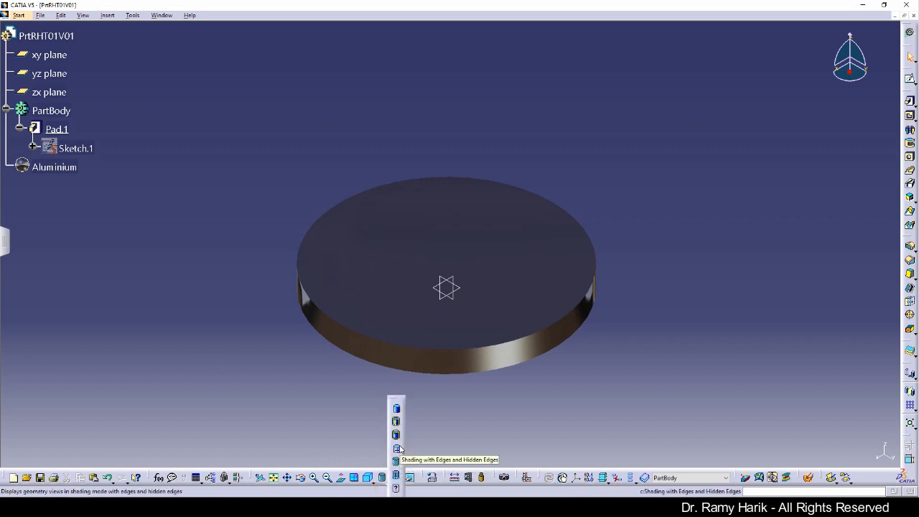
click(396, 421)
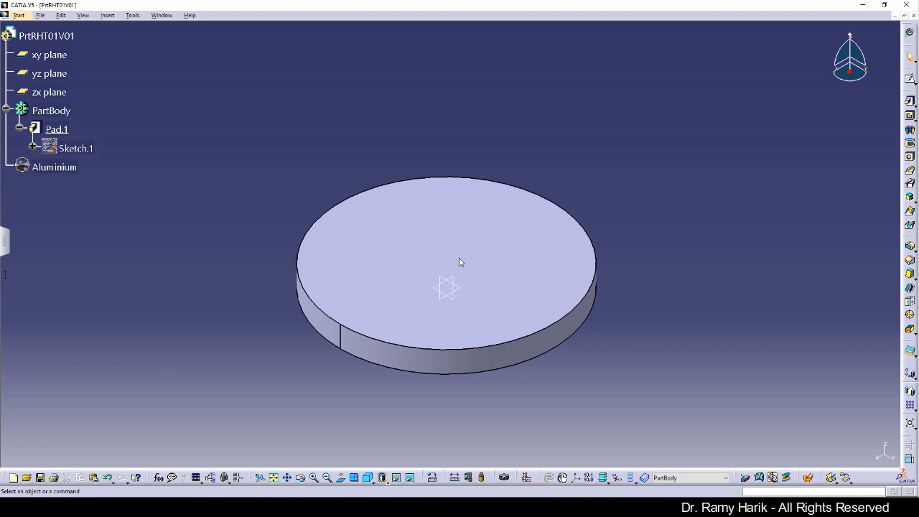
Reframe the view on the pad's top face and start Sketch.2 on it
click(389, 319)
right_click(477, 249)
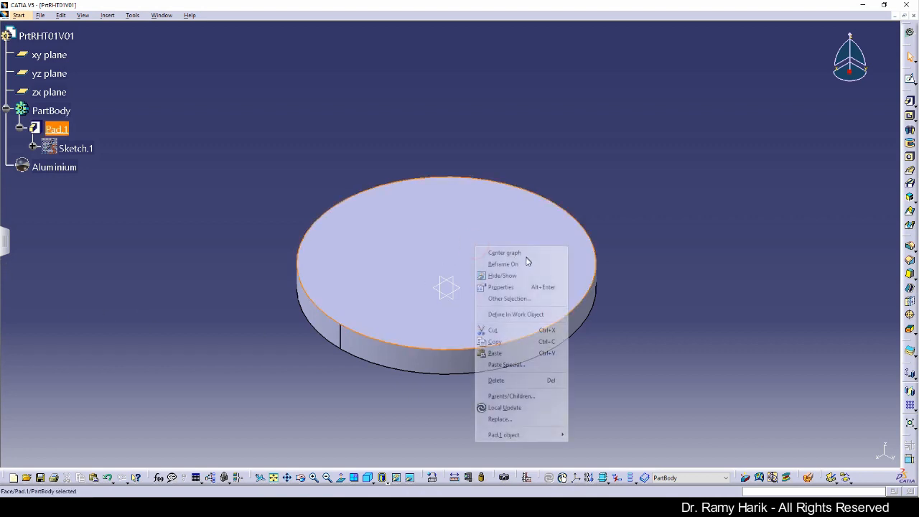
click(525, 264)
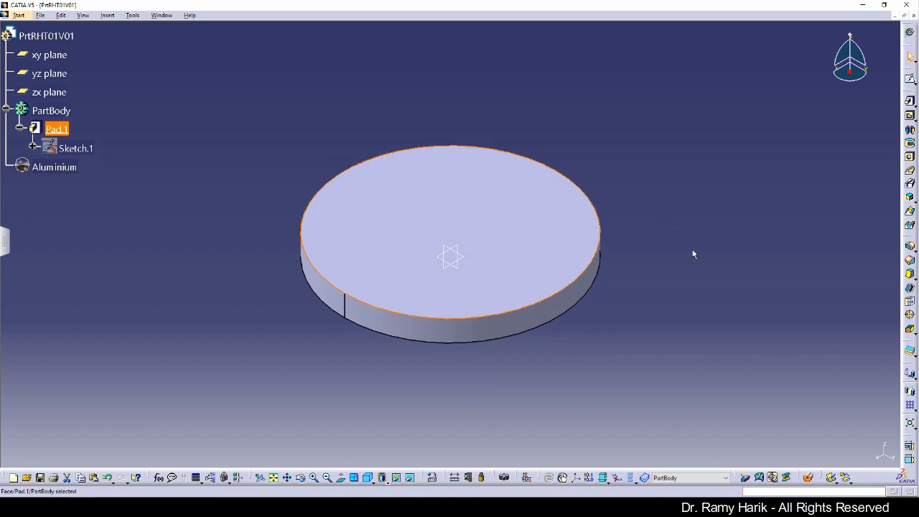
click(909, 79)
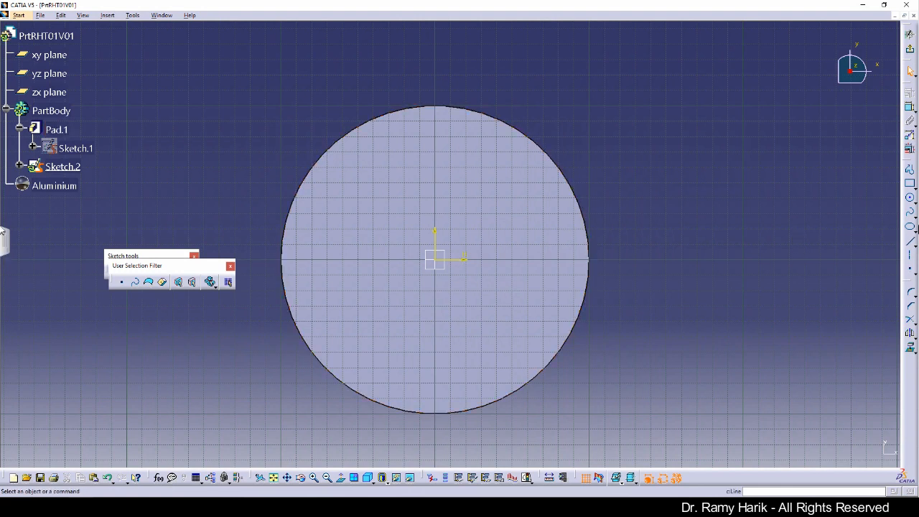
Draw an origin-centred ellipse with a 120mm horizontal major radius around the disc, then exit the sketch
click(915, 228)
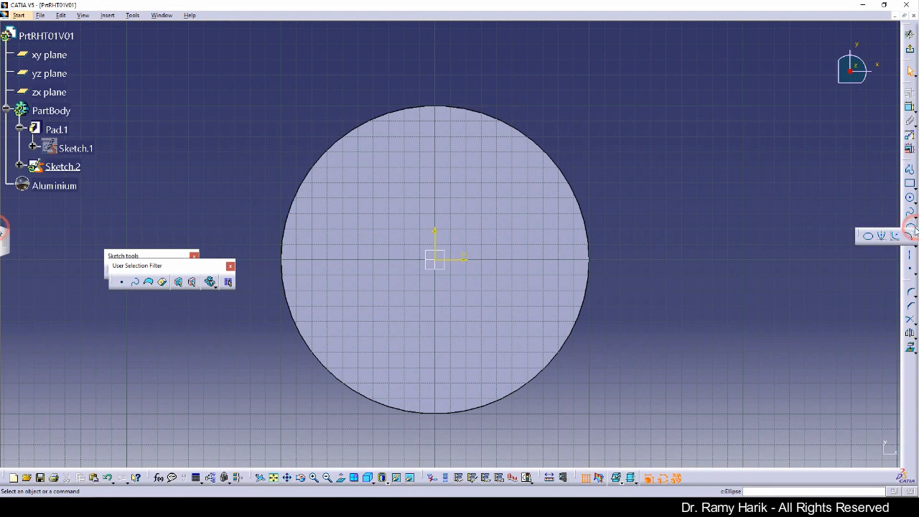
click(871, 241)
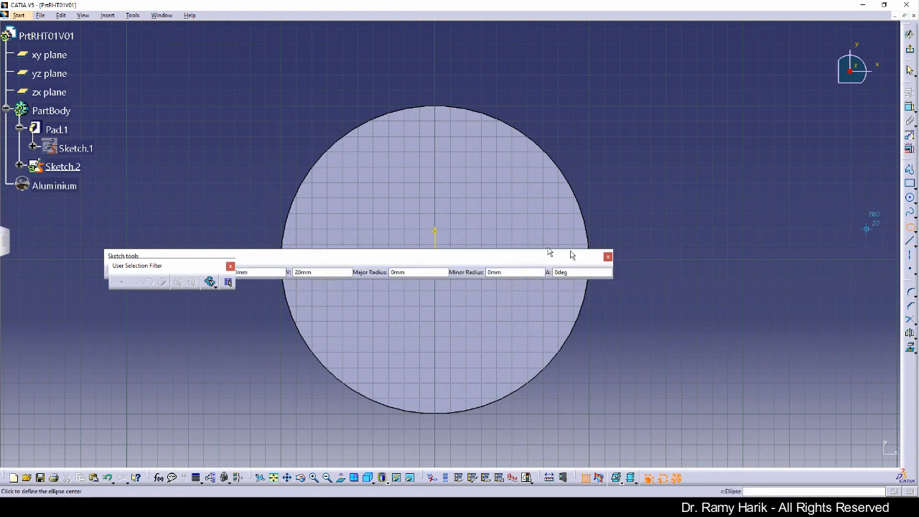
mouse_move(452, 256)
mouse_down()
mouse_move(513, 25)
mouse_move(503, 46)
mouse_up()
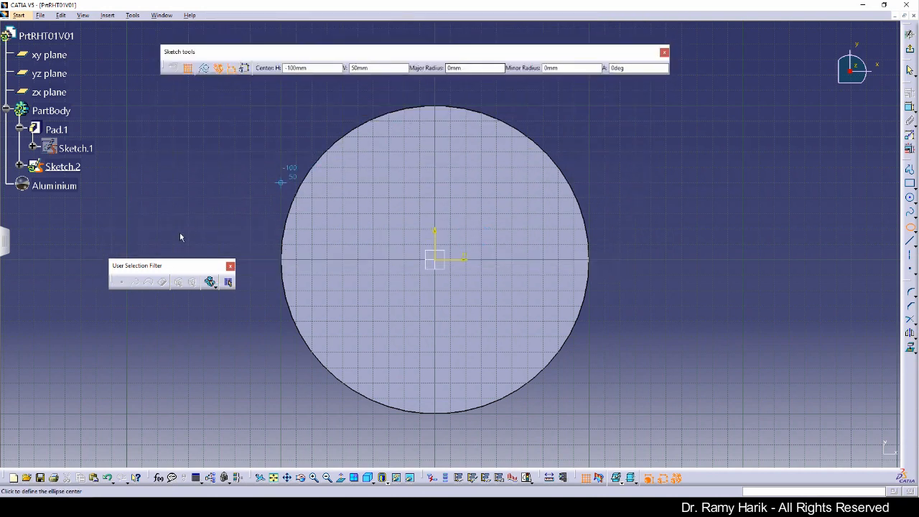
drag(158, 270, 749, 47)
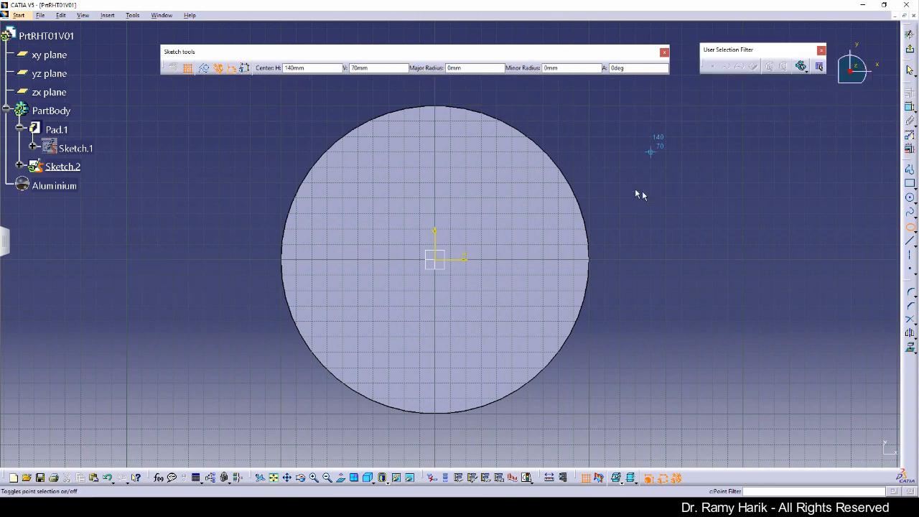
mouse_move(643, 197)
middle_down()
mouse_move(641, 236)
mouse_move(603, 253)
middle_up()
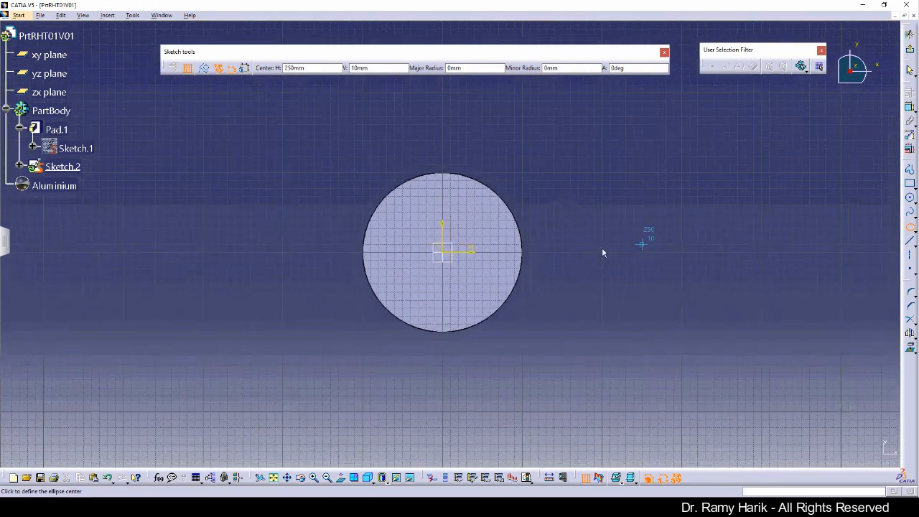
click(445, 252)
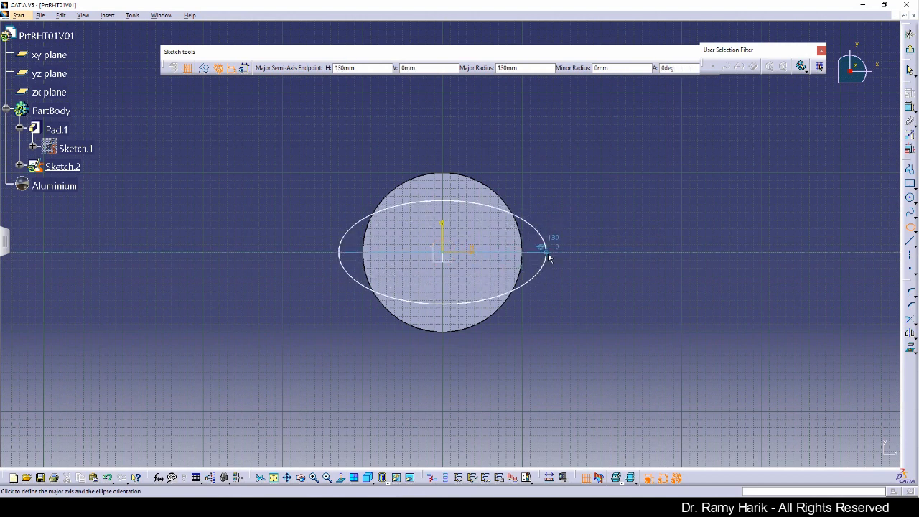
click(540, 251)
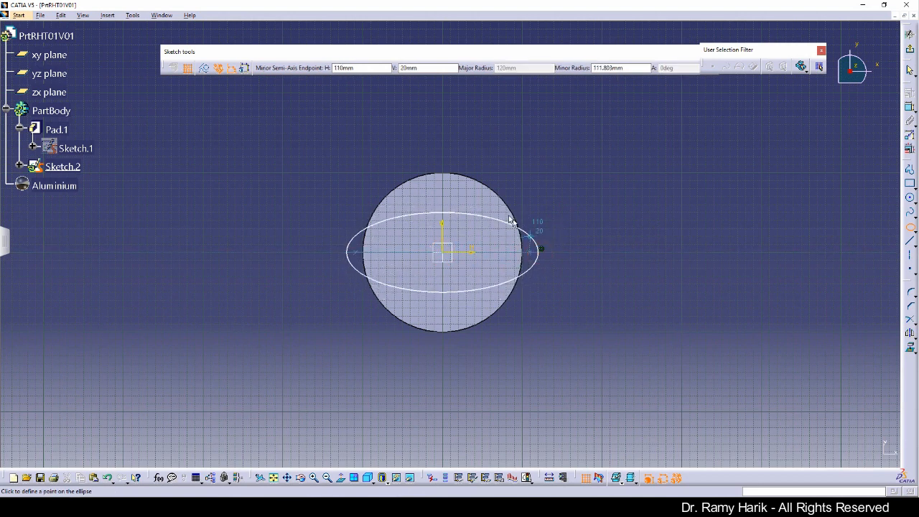
click(445, 139)
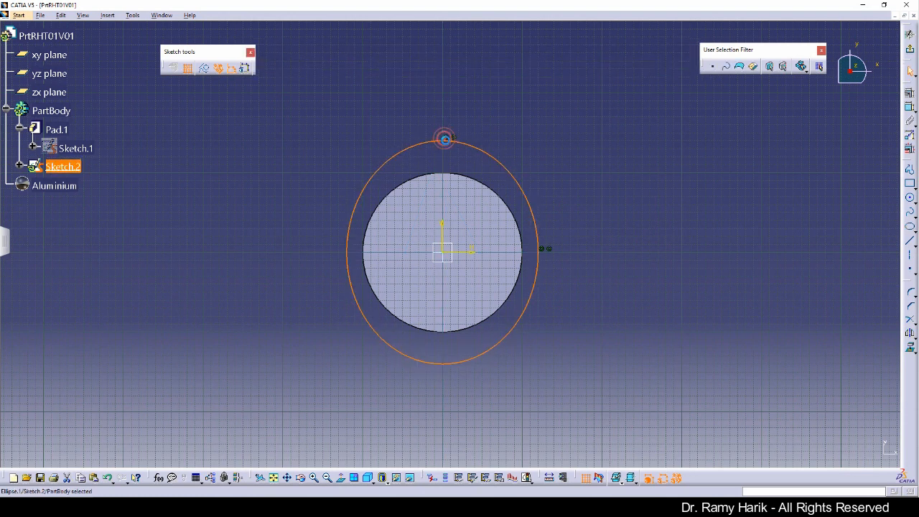
click(601, 202)
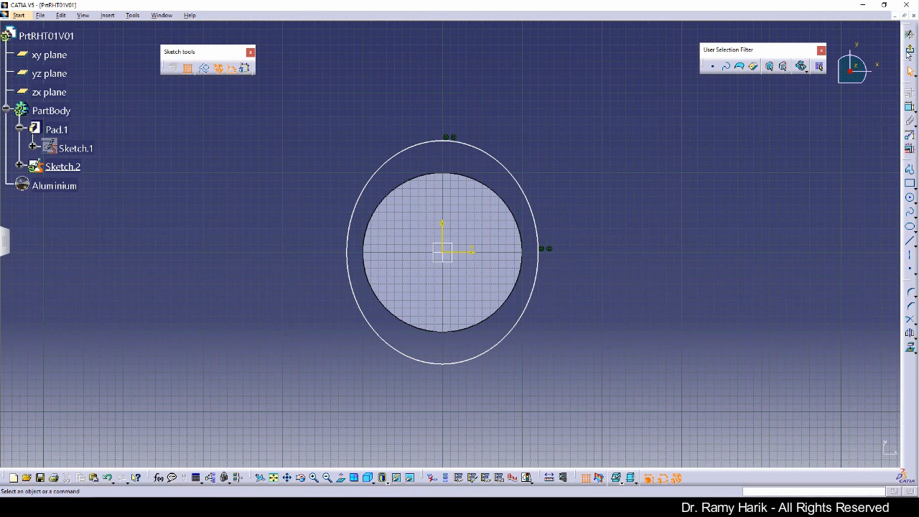
click(910, 50)
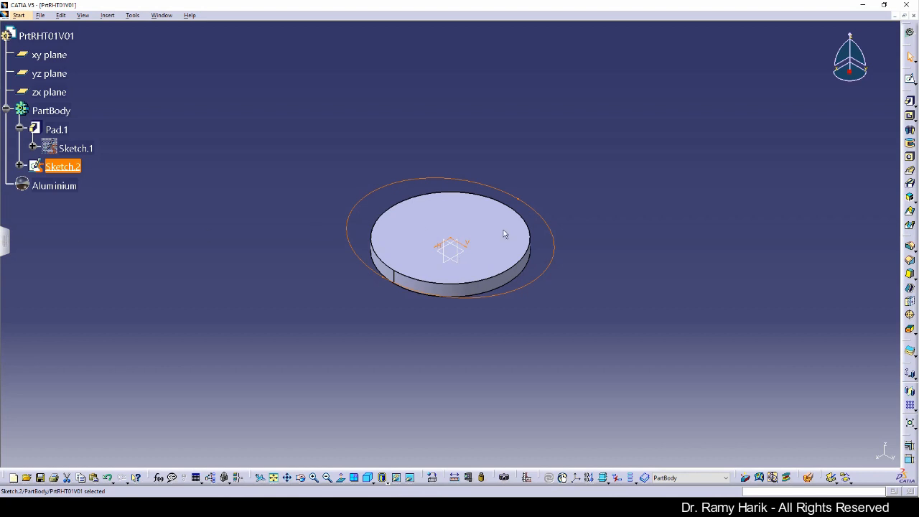
Pad Sketch.2 by 60mm, previewing the direction and keeping it pointing upward
click(910, 101)
click(823, 337)
text(6mm)
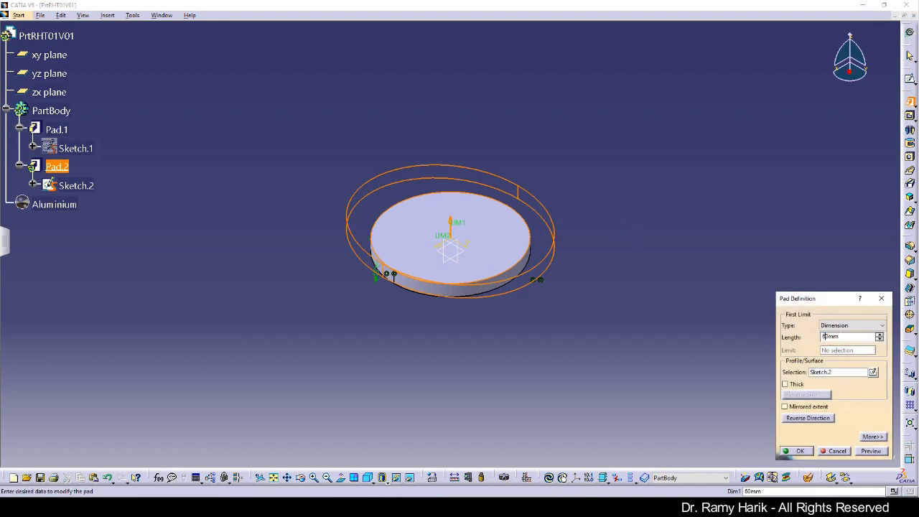
click(871, 450)
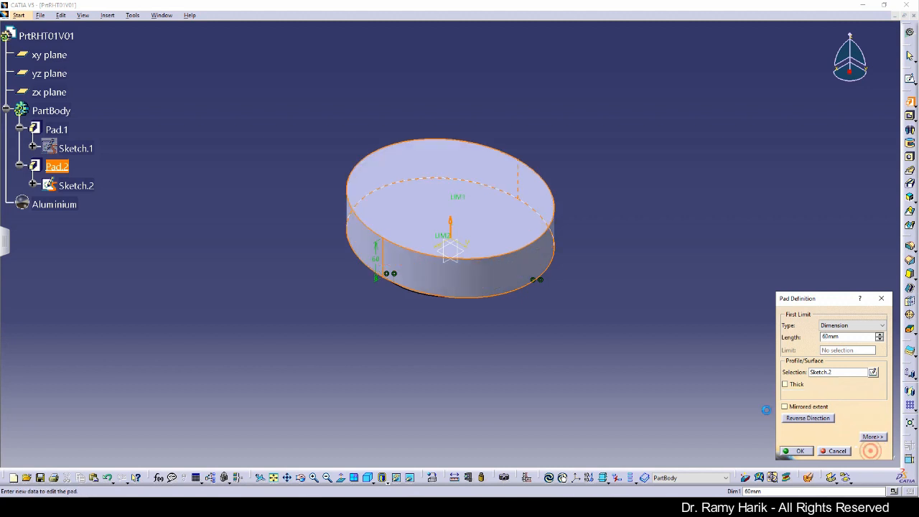
middle_drag(435, 308, 500, 194)
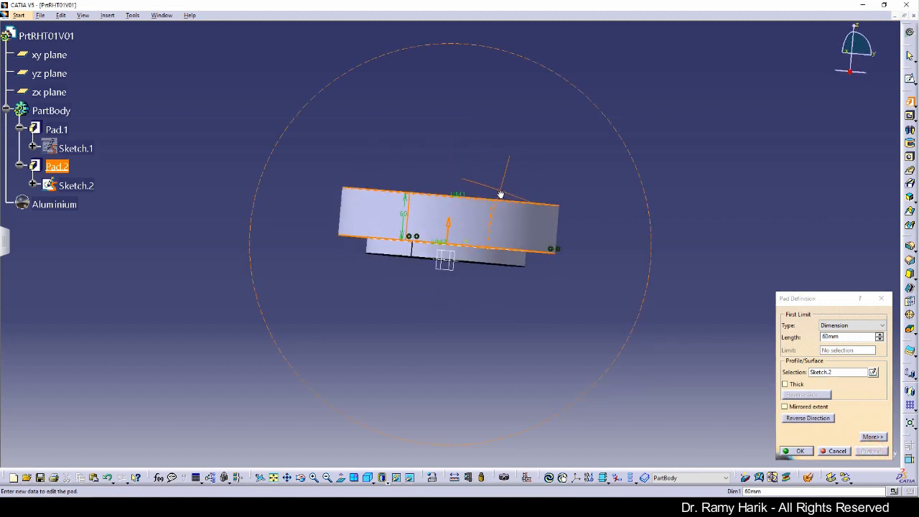
click(448, 228)
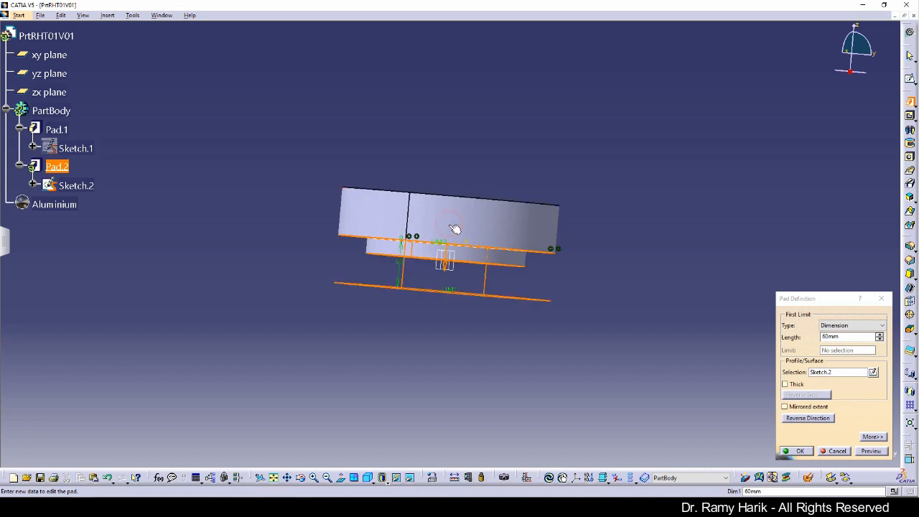
click(872, 451)
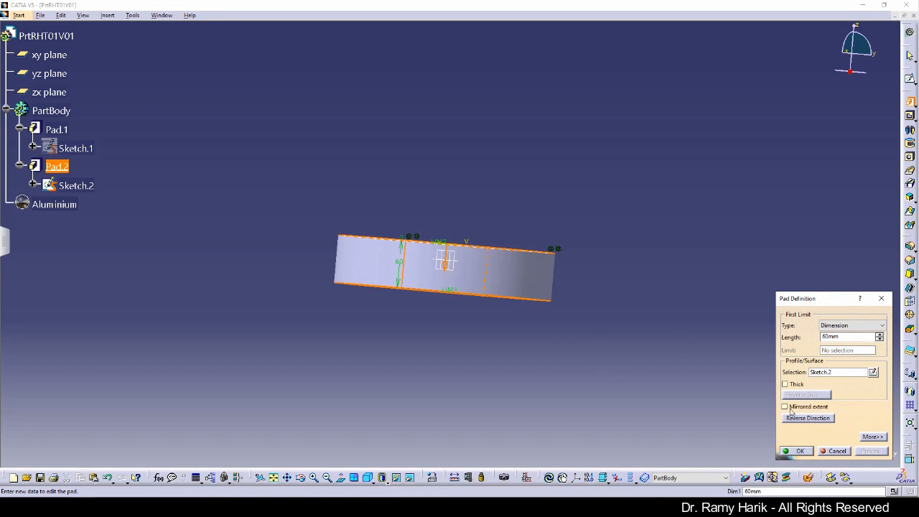
click(817, 419)
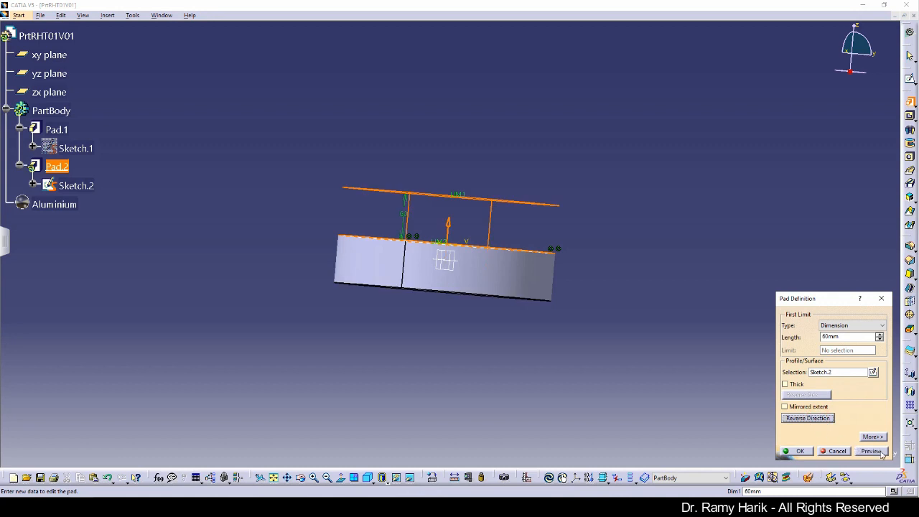
click(873, 453)
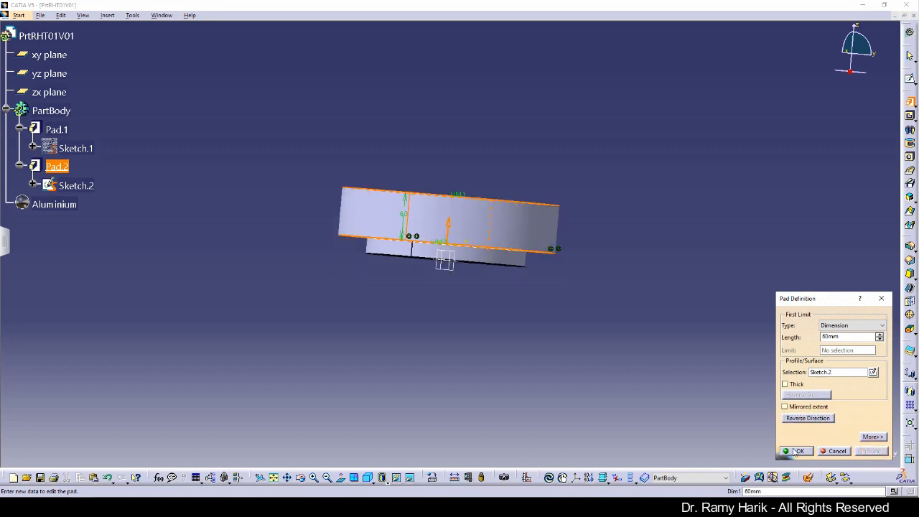
click(797, 451)
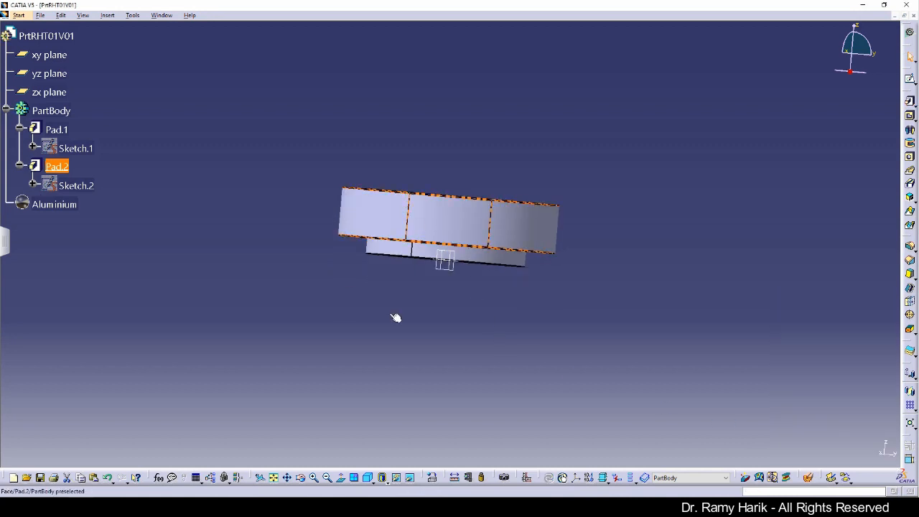
Reset to isometric, fit all, then orbit underneath and look normal to Pad.1's bottom face
click(368, 478)
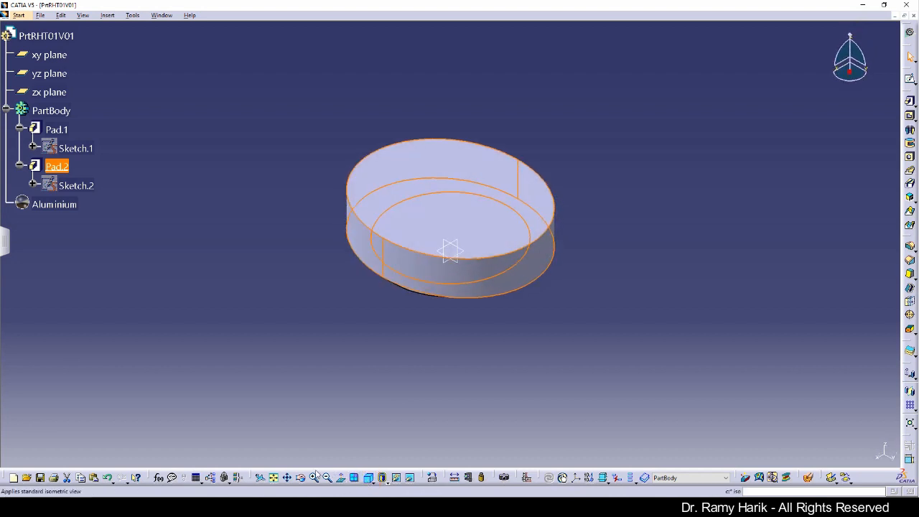
click(274, 479)
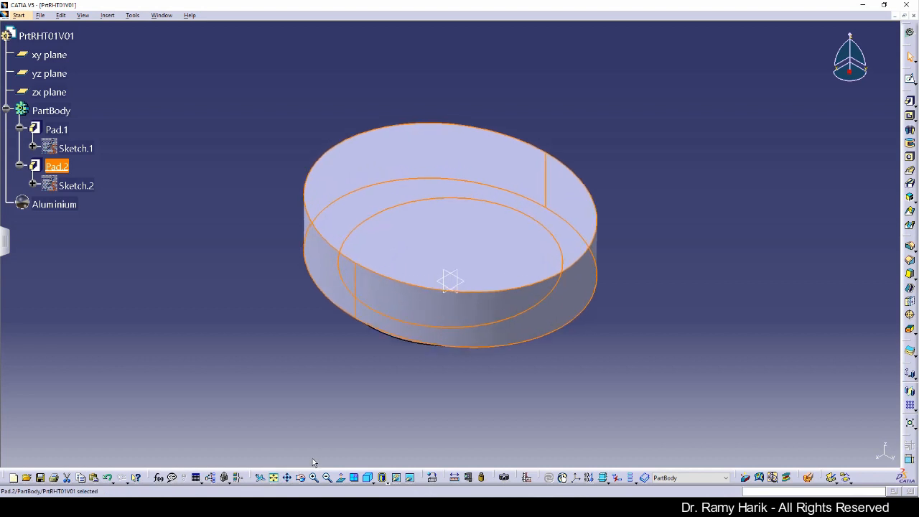
click(407, 392)
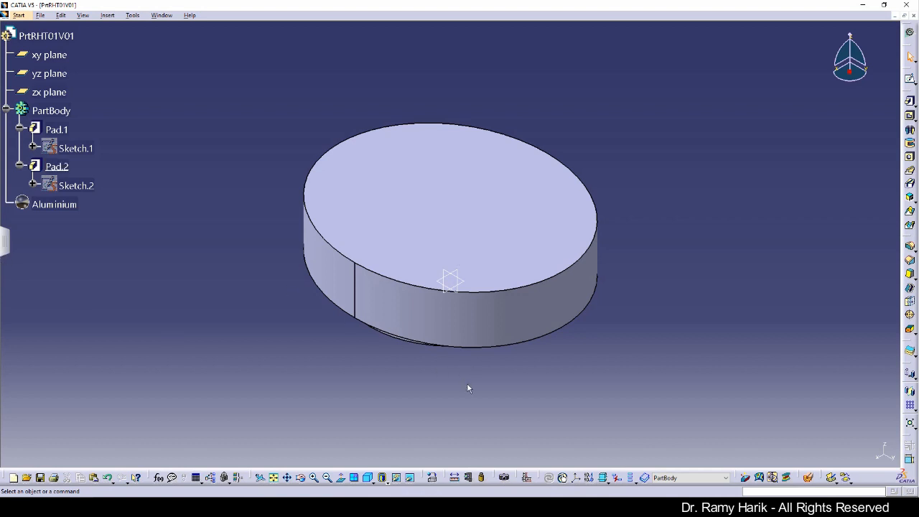
middle_drag(469, 372, 440, 102)
click(534, 302)
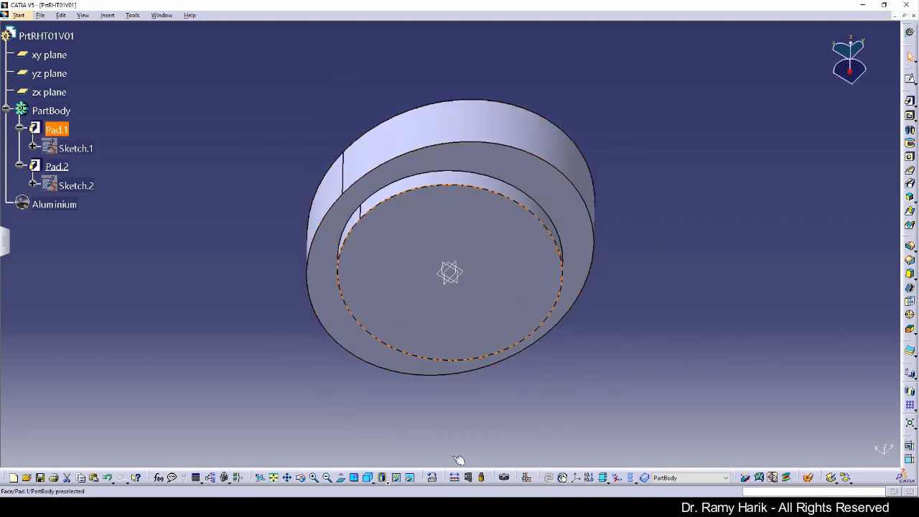
click(342, 479)
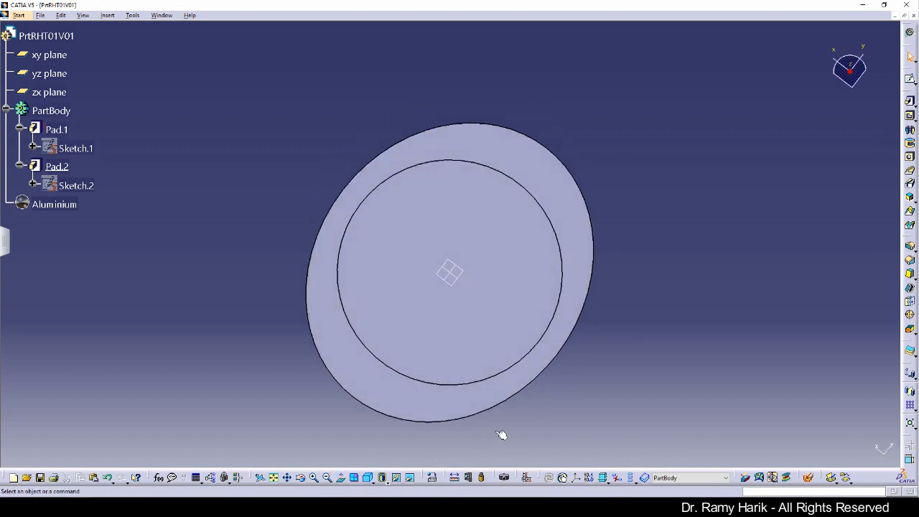
Create Sketch.3 on Pad.1's circular face and draw a circle centred at the origin
click(909, 79)
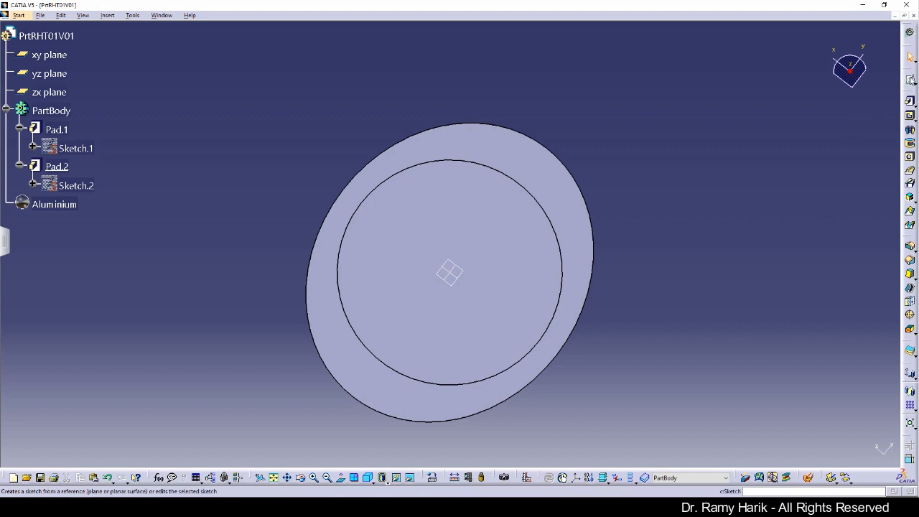
click(508, 271)
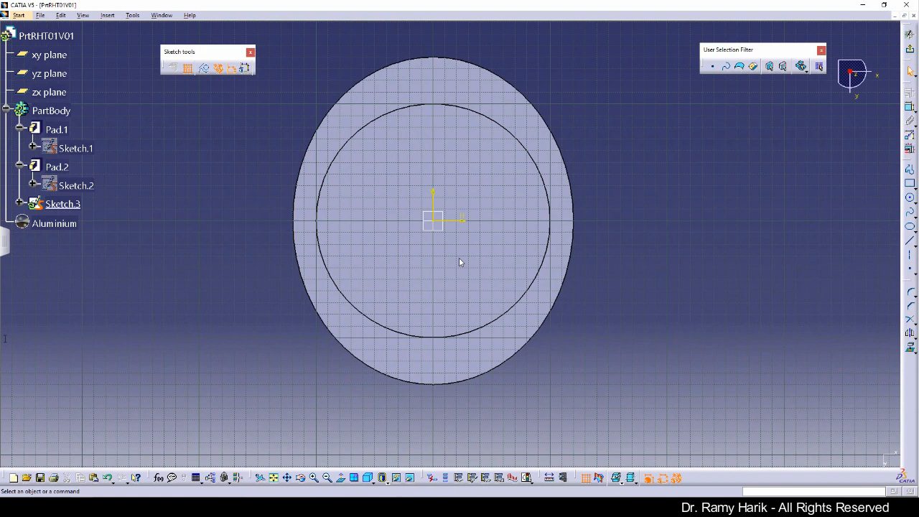
click(910, 199)
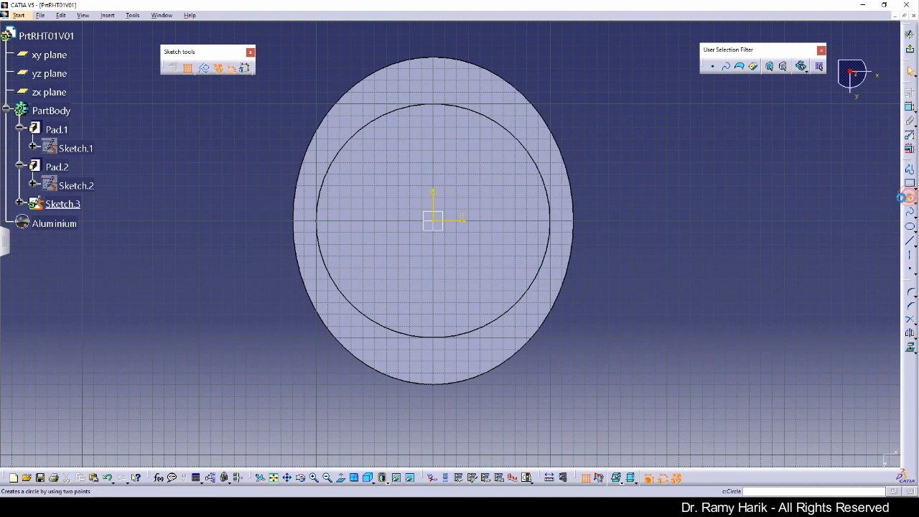
click(436, 222)
click(502, 237)
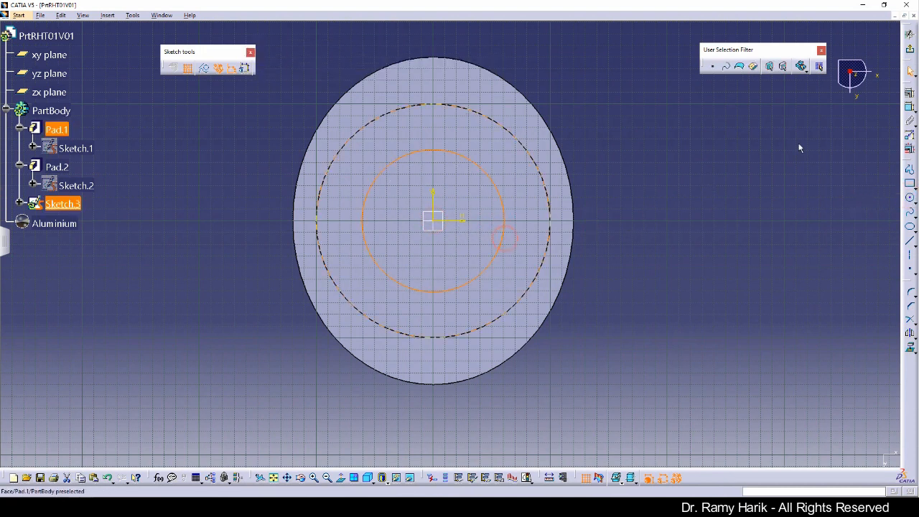
Constrain the circle with a radius dimension of 30mm
click(909, 107)
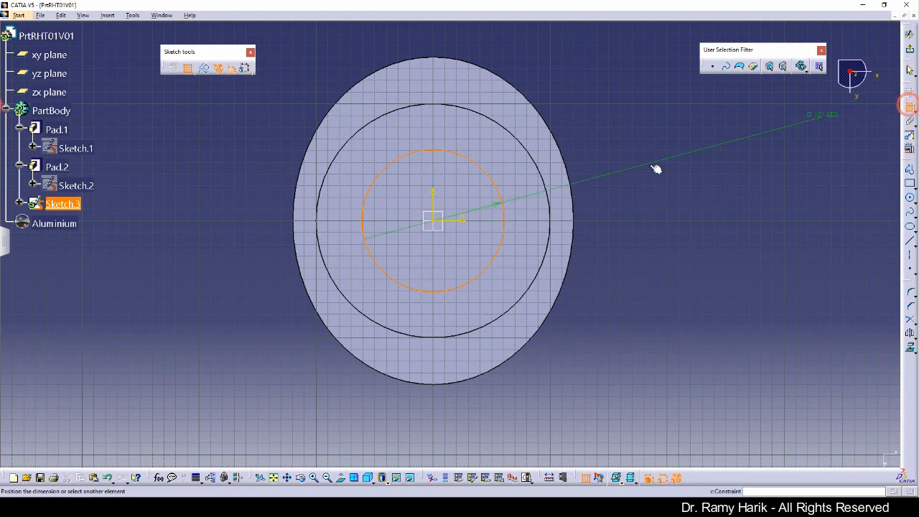
click(529, 184)
double_click(523, 179)
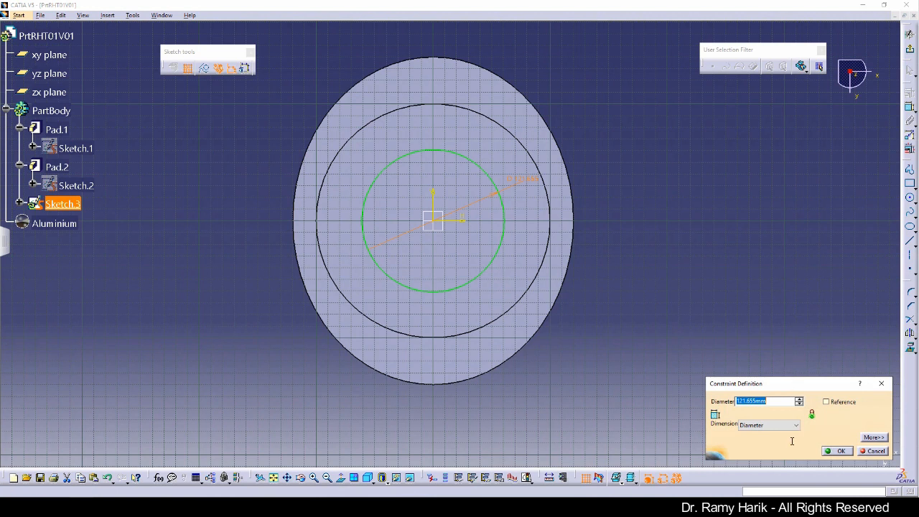
click(795, 428)
click(761, 436)
double_click(749, 400)
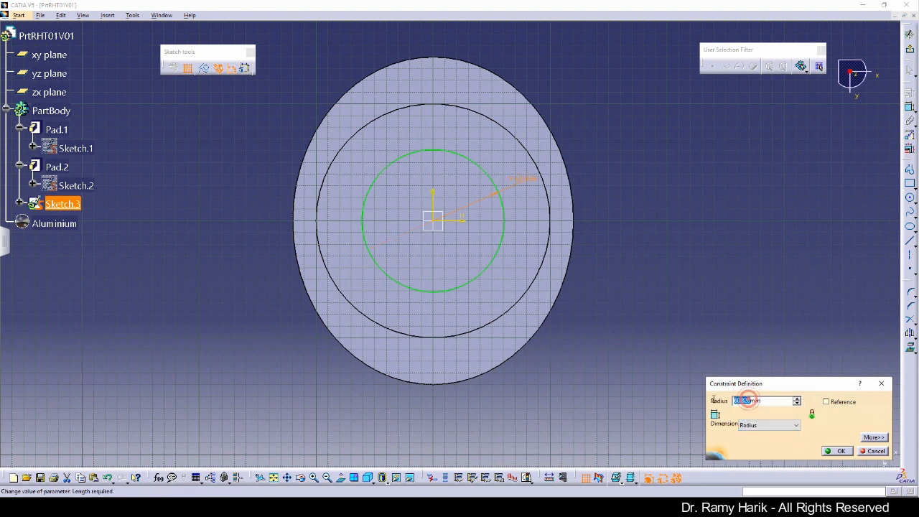
text(30)
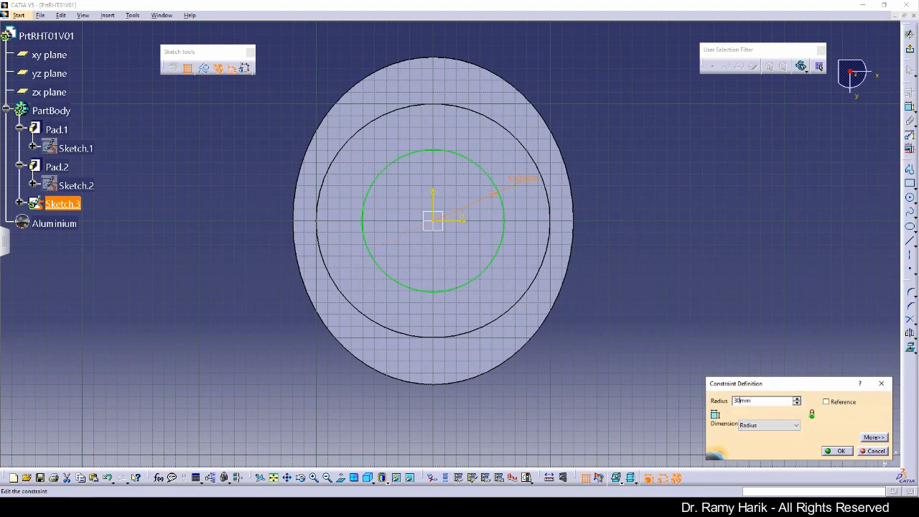
click(837, 451)
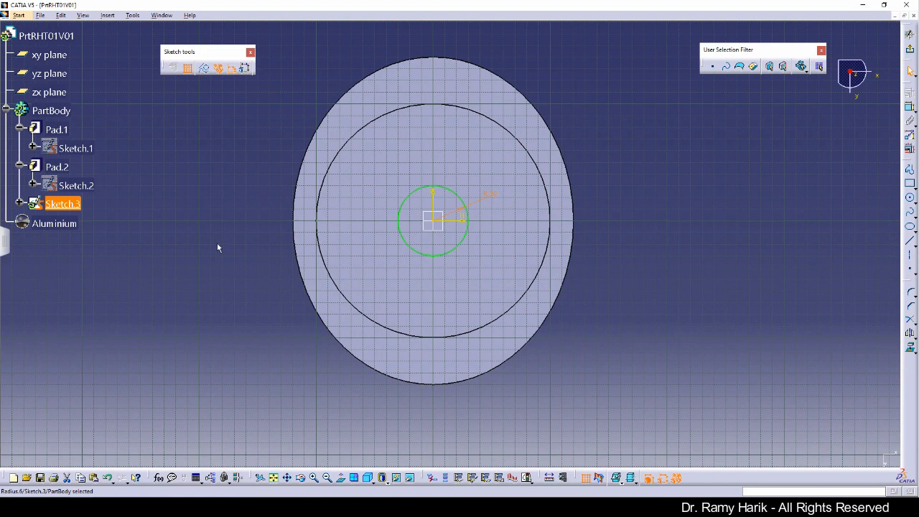
Exit the sketch, float the right-hand toolbar, and start a pocket from Sketch.3
click(910, 51)
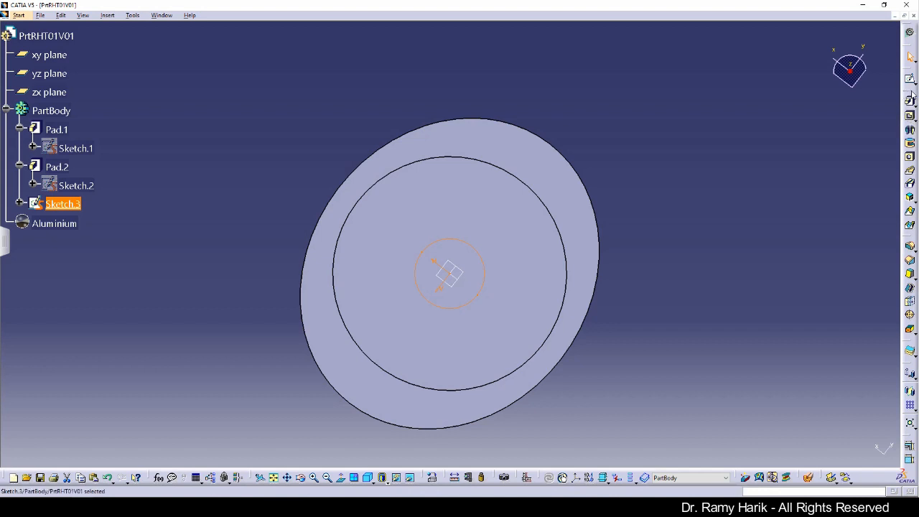
drag(907, 93, 764, 111)
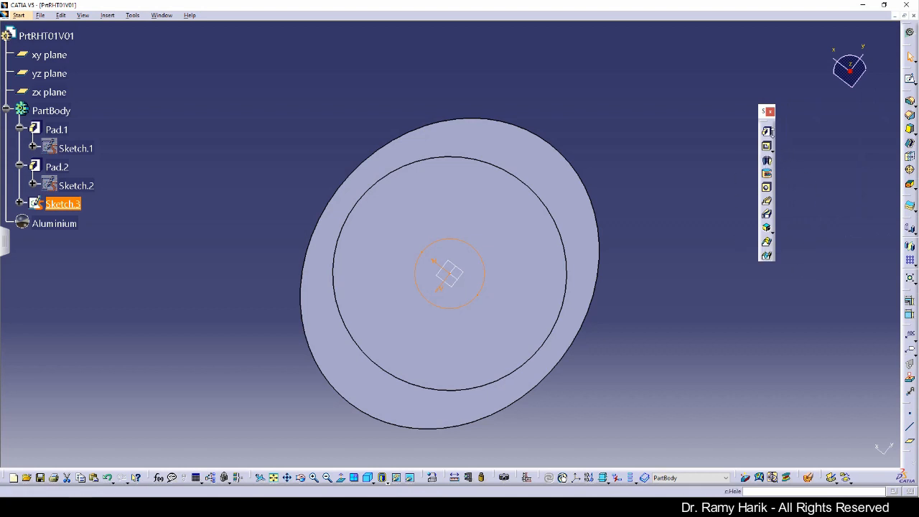
click(766, 146)
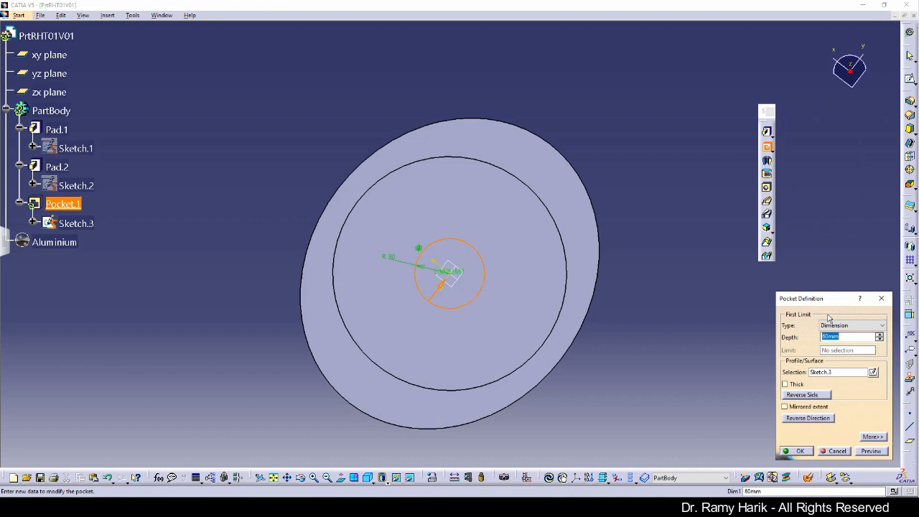
Preview the pocket with the Up to last limit, then with a 60mm fixed depth
click(850, 331)
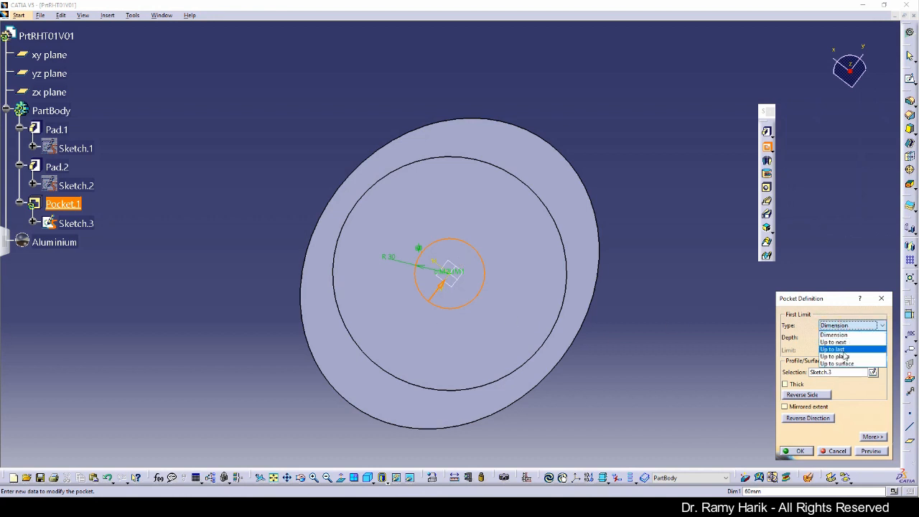
click(844, 350)
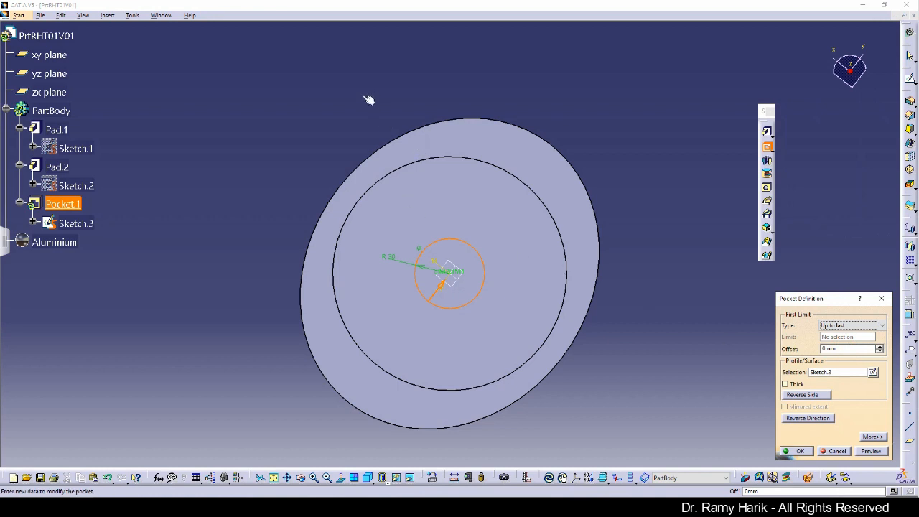
middle_drag(372, 96, 474, 369)
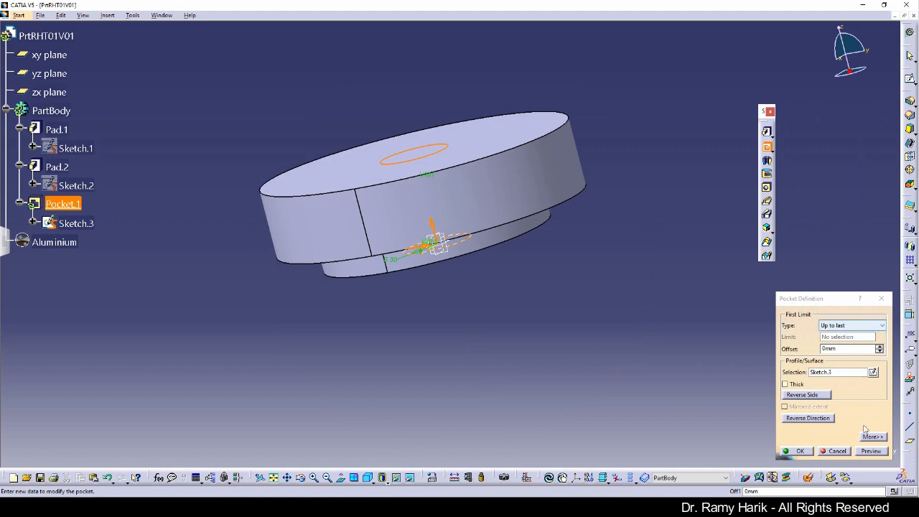
click(871, 451)
middle_drag(363, 86, 352, 156)
click(862, 328)
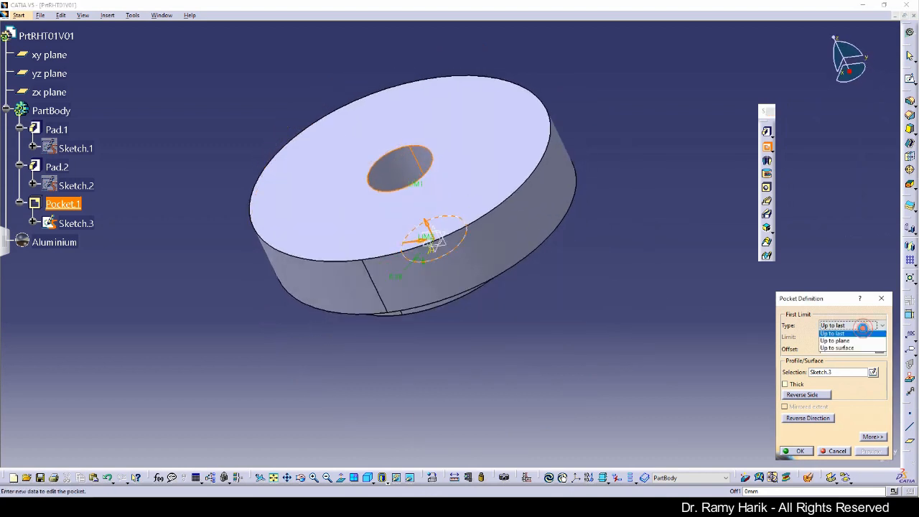
click(834, 335)
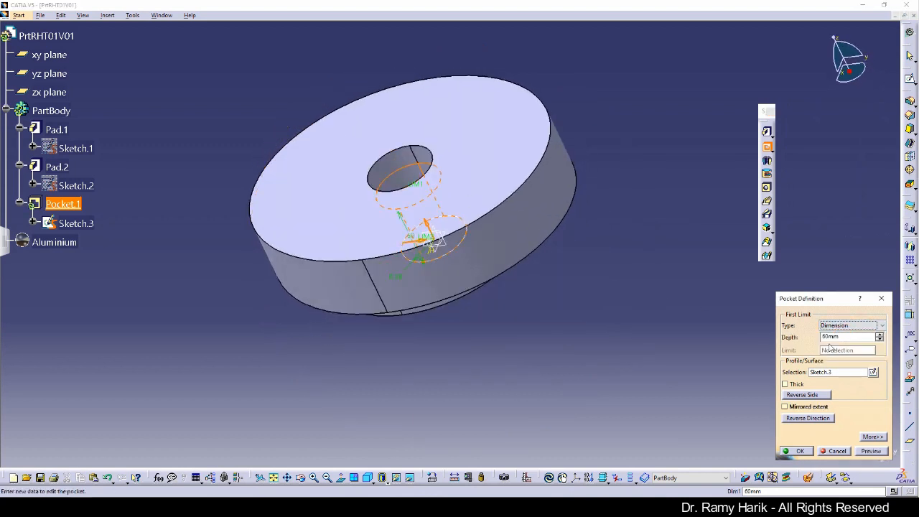
click(869, 451)
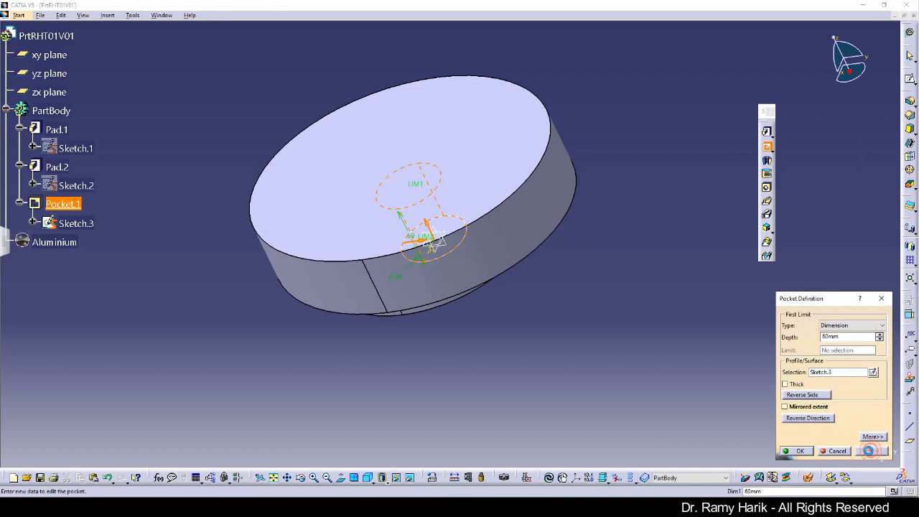
Switch the pocket limit back to Up to last and create Pocket.1 through the disk
middle_drag(493, 310, 516, 302)
right_click(436, 204)
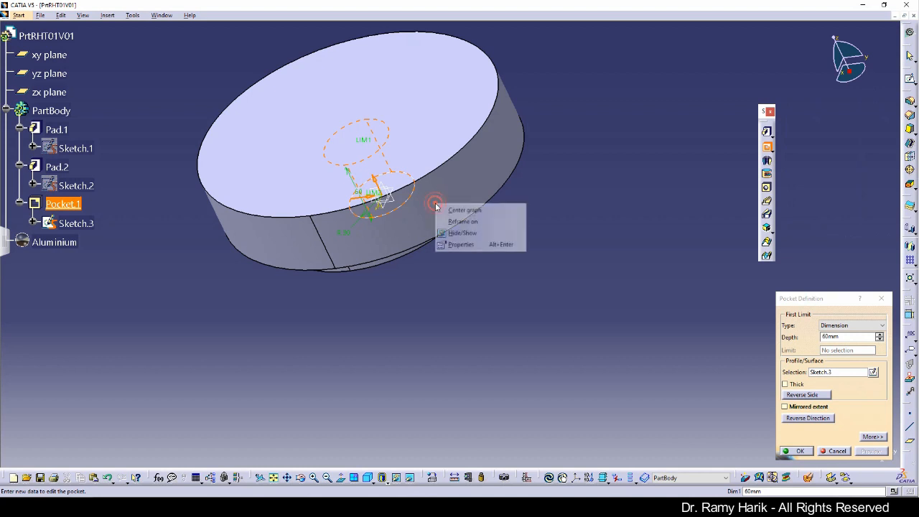
click(464, 222)
middle_drag(523, 338, 591, 352)
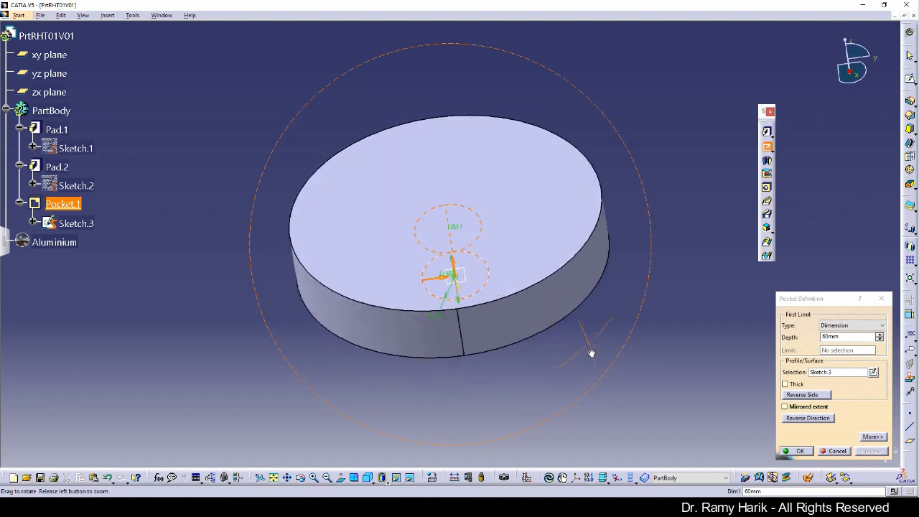
click(850, 327)
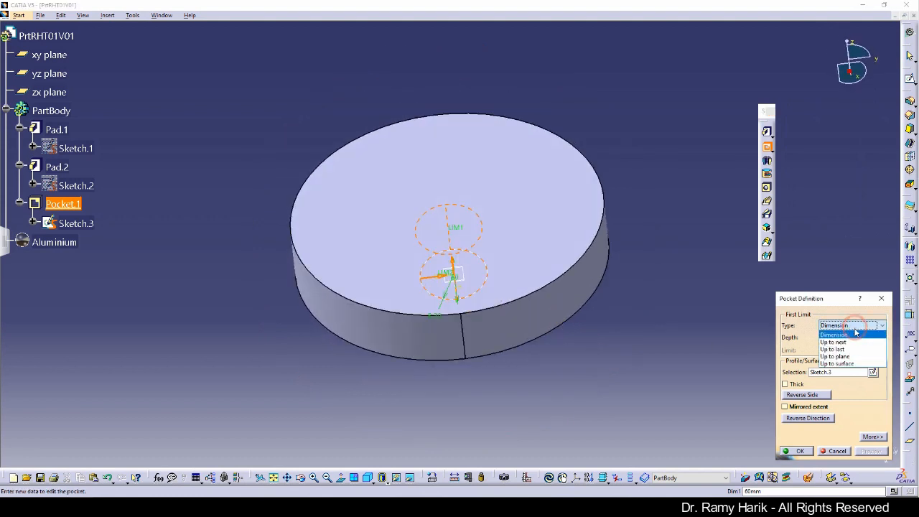
click(840, 349)
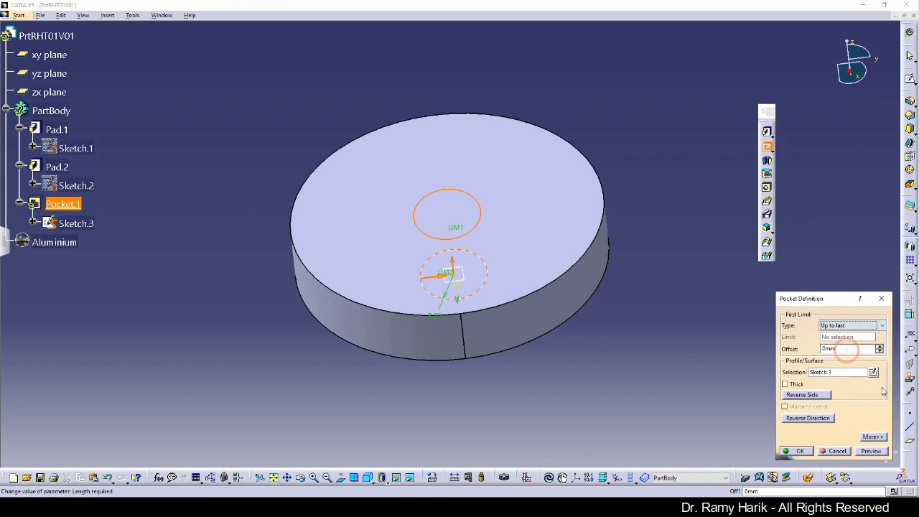
click(869, 452)
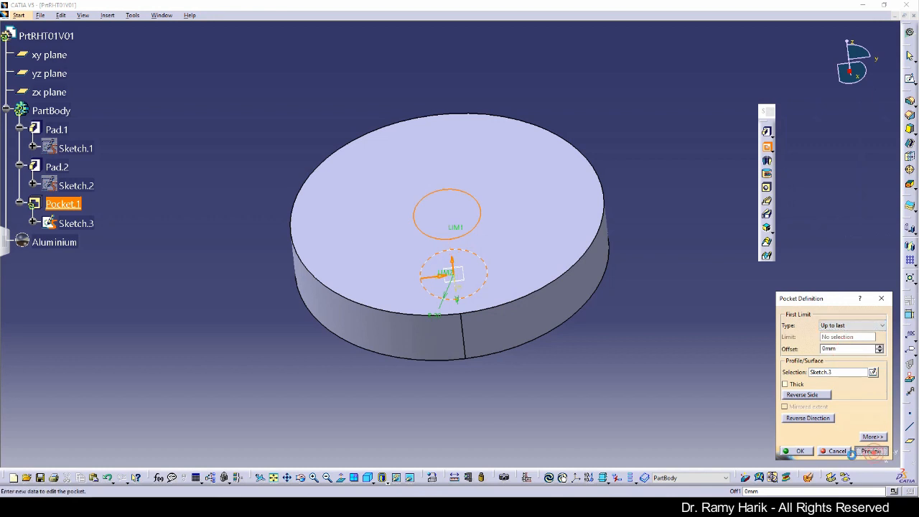
click(797, 450)
click(639, 381)
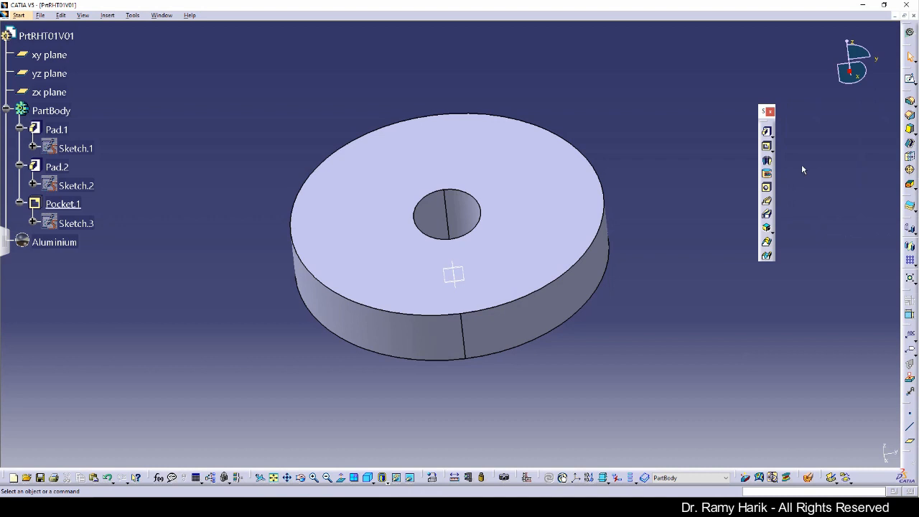
Float the Dress-Up Features and Sketch-Based Features toolbars in the workspace
drag(905, 94, 740, 86)
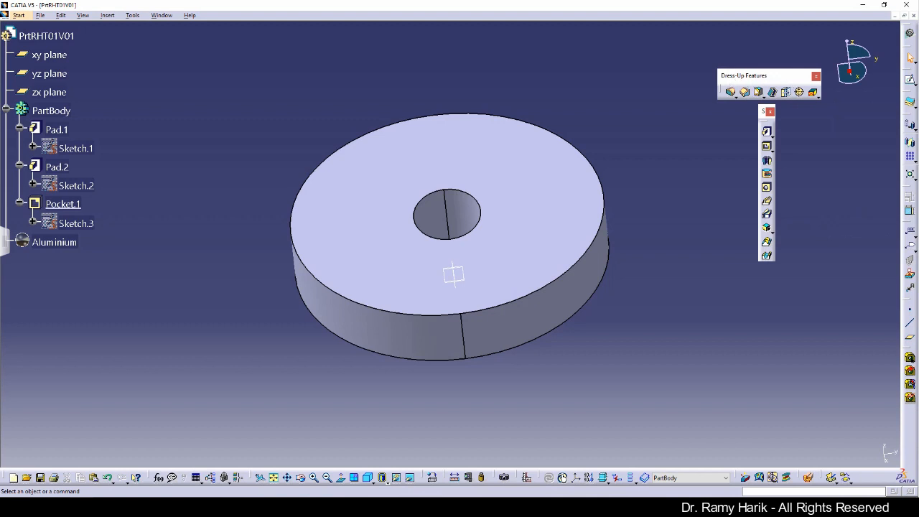
mouse_move(764, 113)
mouse_down()
mouse_move(759, 159)
mouse_move(738, 112)
mouse_move(750, 112)
mouse_up()
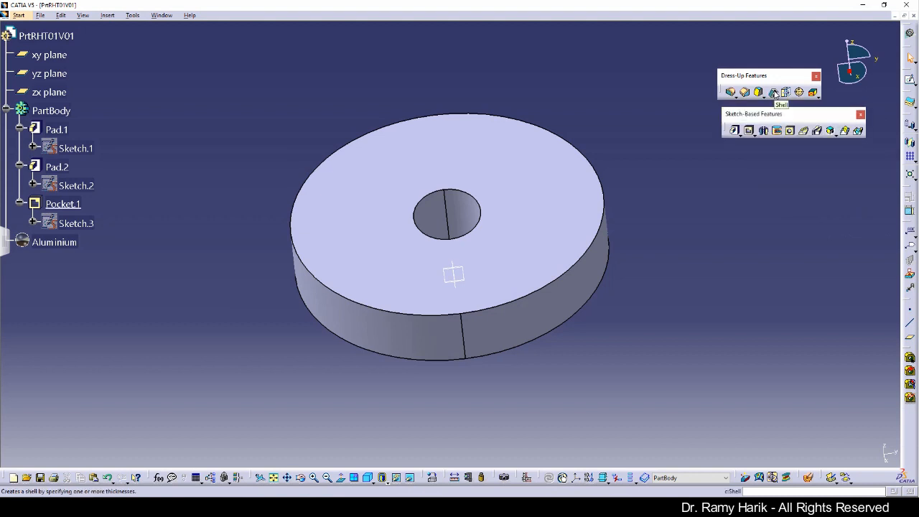
Start a shell with 2mm inside thickness, choosing the disk's top face to remove
click(774, 92)
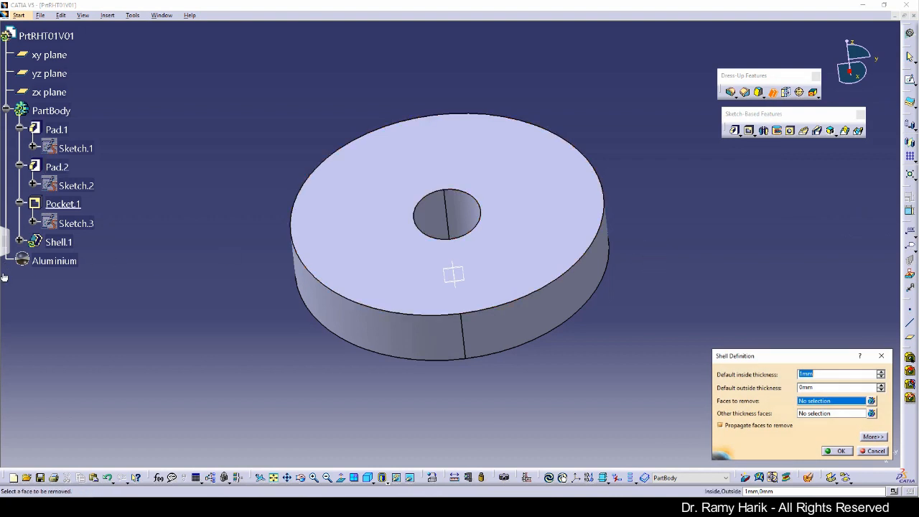
click(800, 374)
text(2)
click(537, 238)
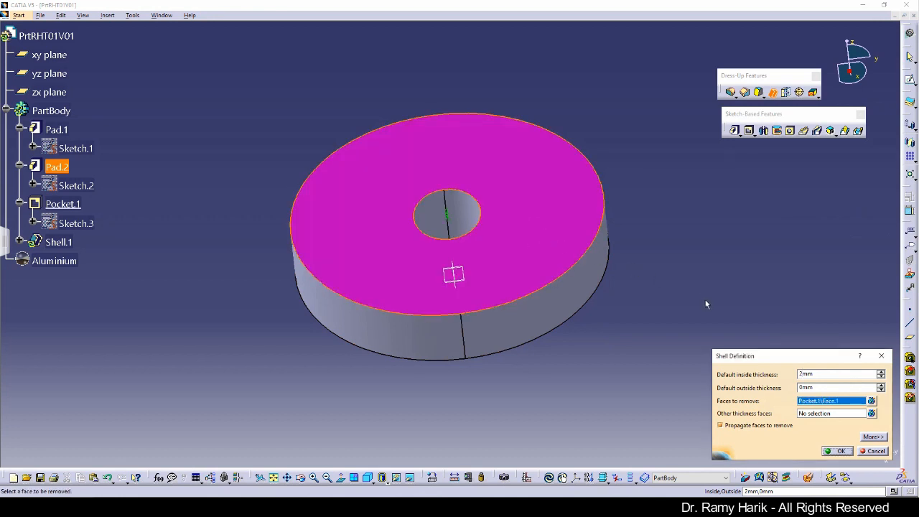
Accept the 2 mm shell, then reframe the view on the shelled part
click(838, 452)
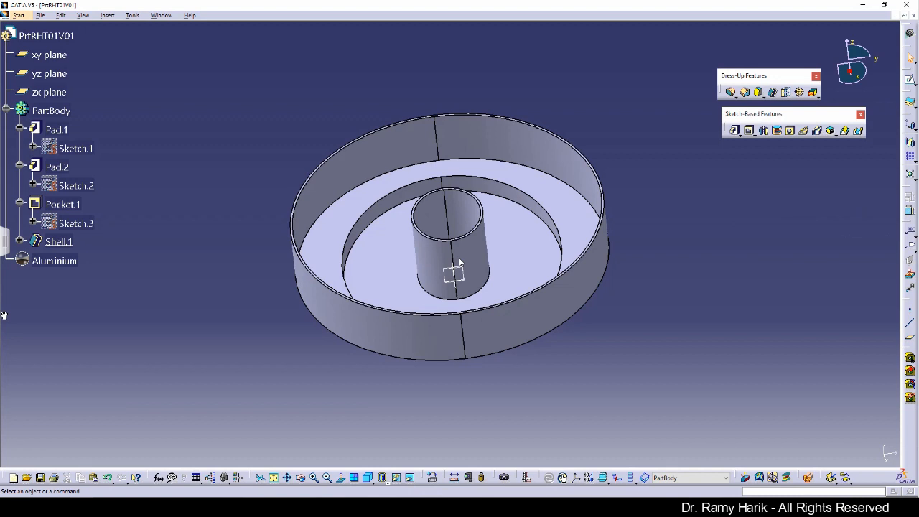
click(494, 304)
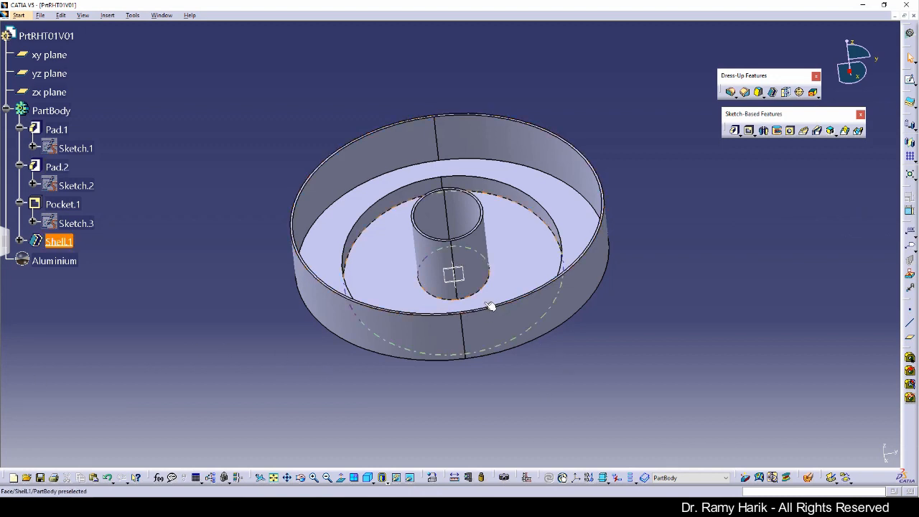
right_click(512, 275)
click(552, 293)
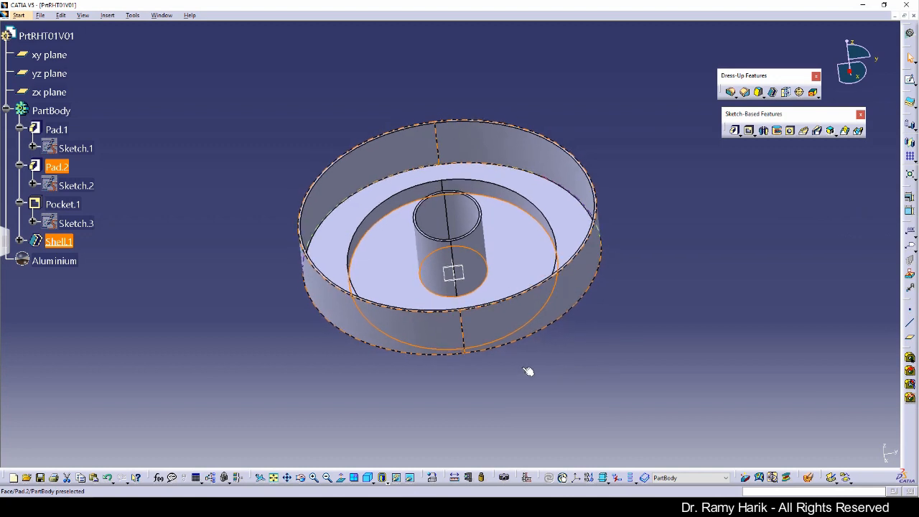
Rotate the part to its underside and select the recessed face
middle_drag(519, 371, 421, 206)
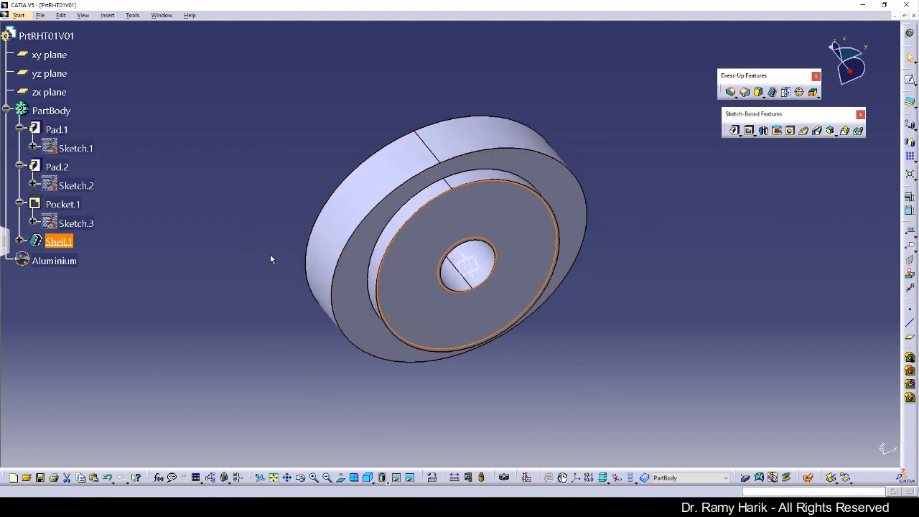
click(241, 206)
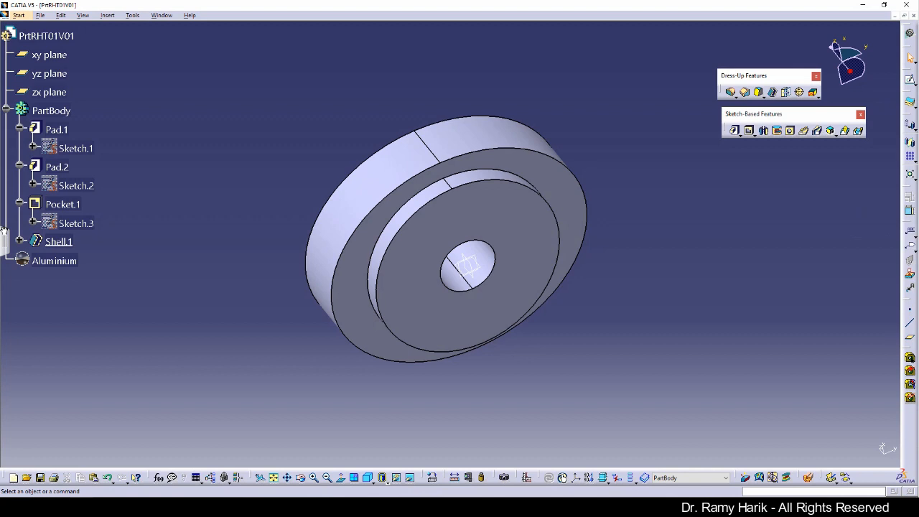
scroll(4, 230, down, 5)
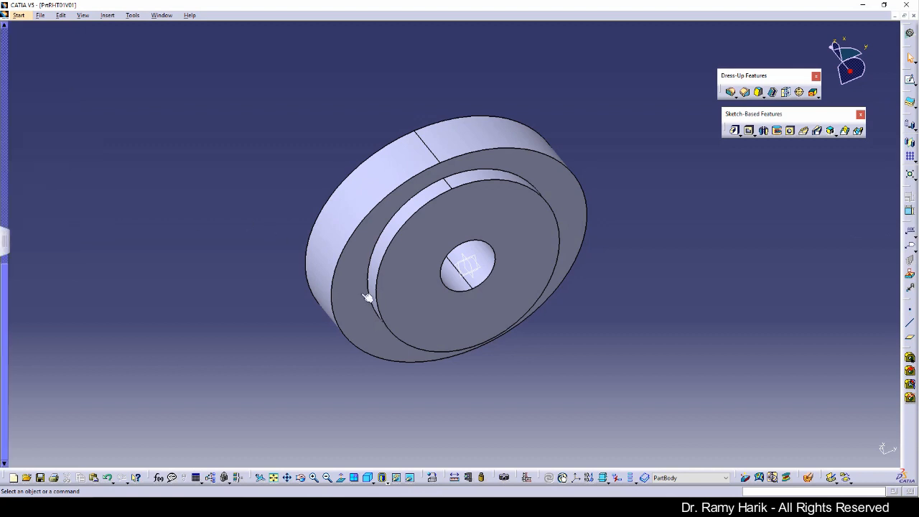
click(359, 313)
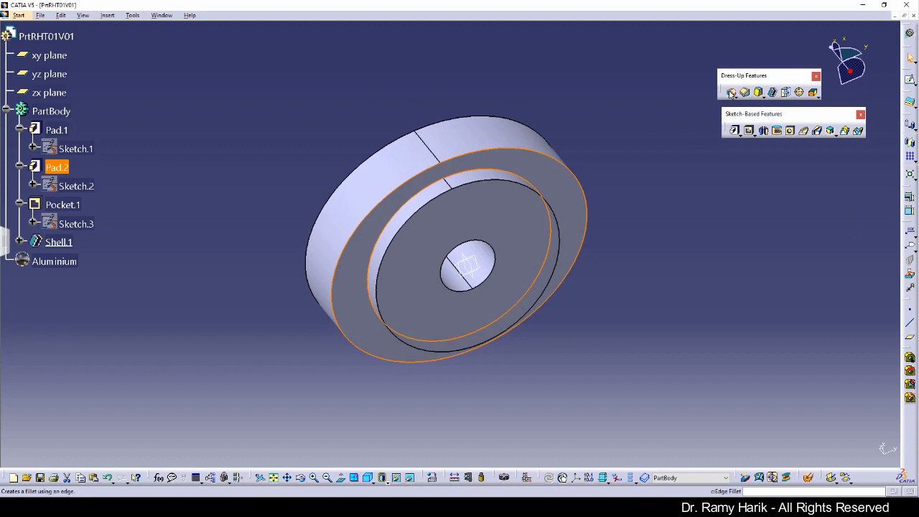
Round the edges of the recessed underside face with a 10 mm edge fillet
click(731, 94)
click(786, 309)
text(10)
key(Return)
click(866, 451)
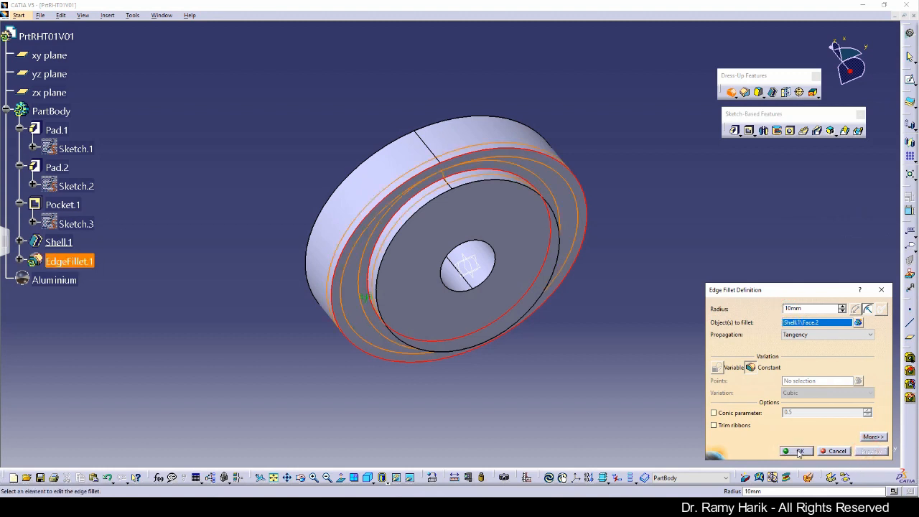
click(799, 451)
click(632, 316)
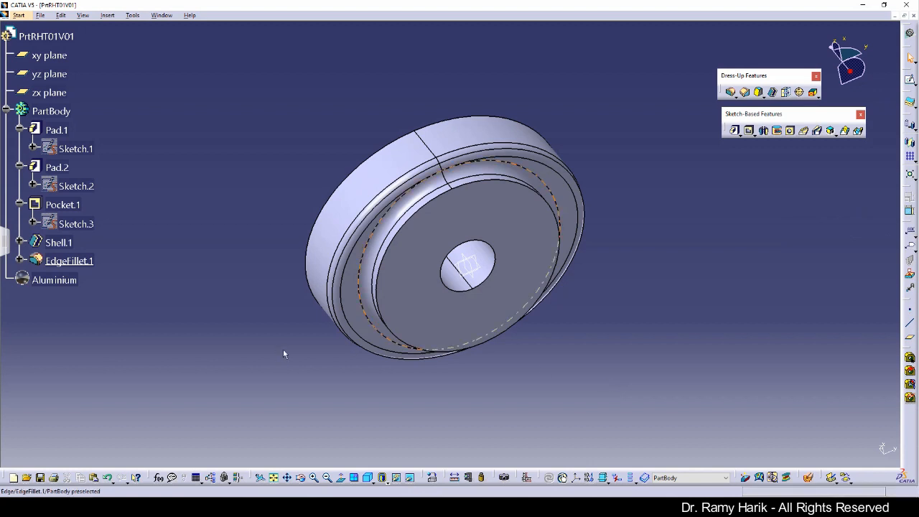
Switch the part to Shading (SHD) display and reframe the view on it
click(388, 483)
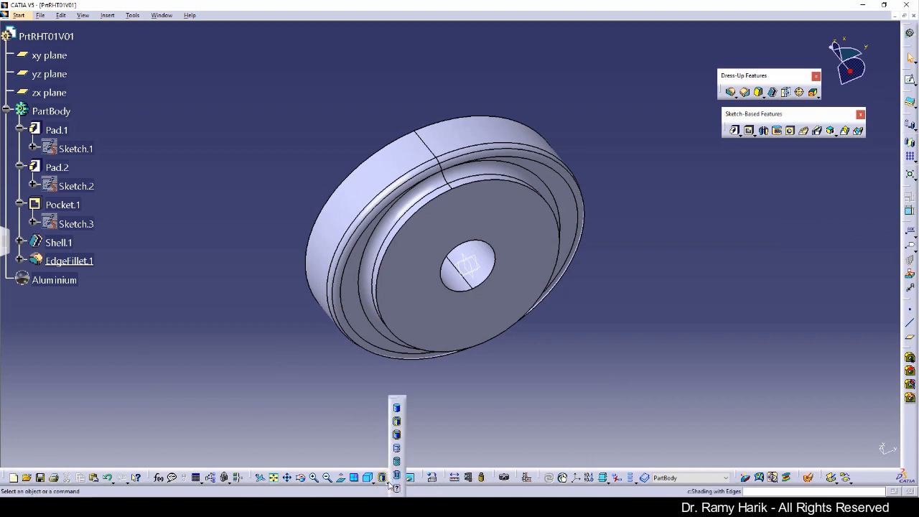
click(398, 409)
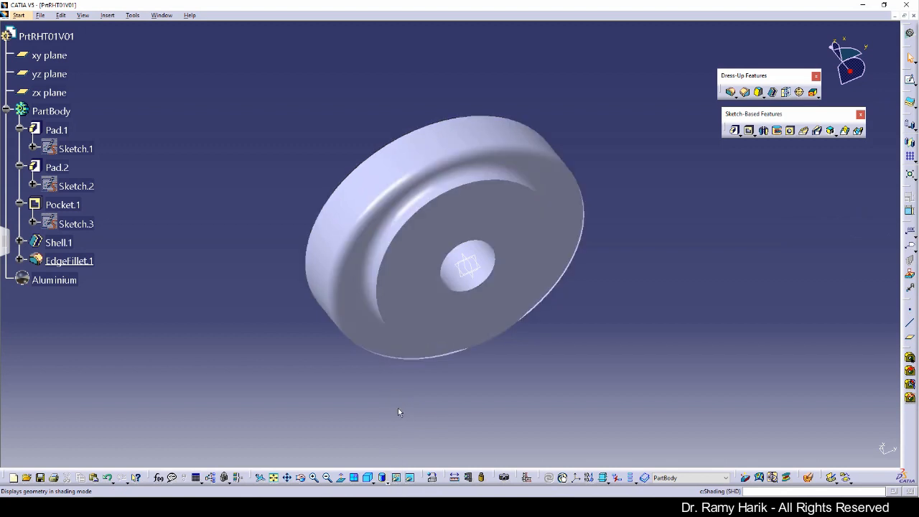
right_click(447, 232)
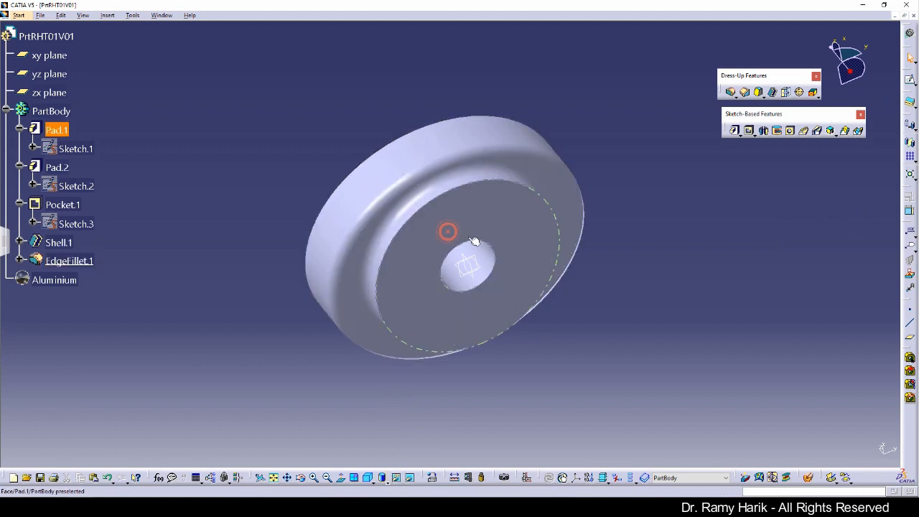
click(496, 249)
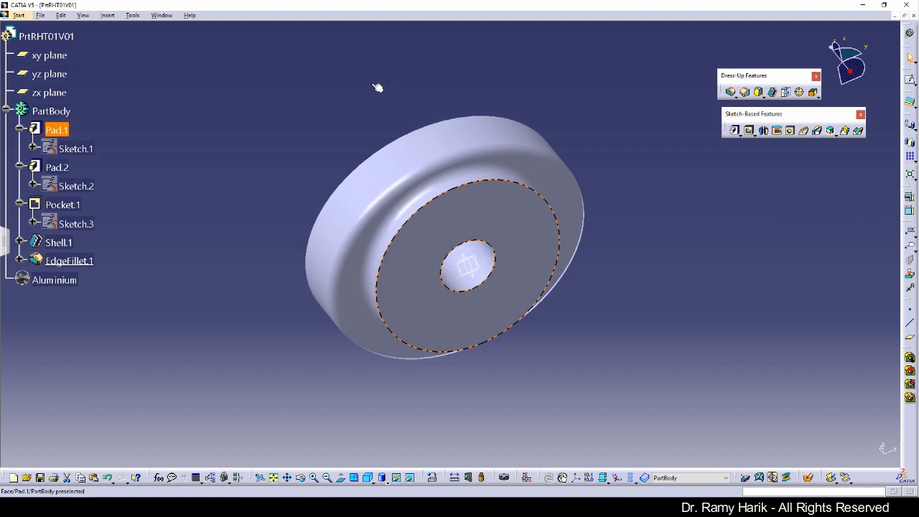
Rotate to look into the cup and select the central hole's edge
middle_drag(375, 86, 382, 62)
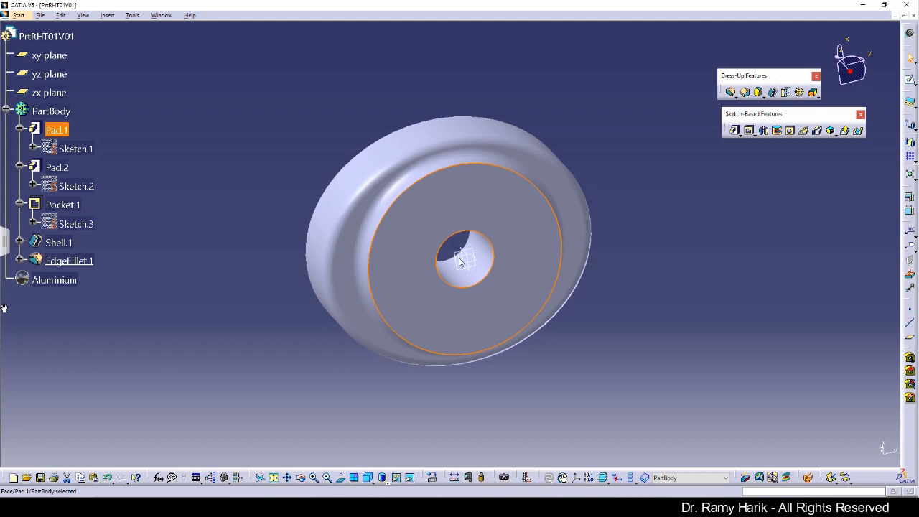
click(679, 293)
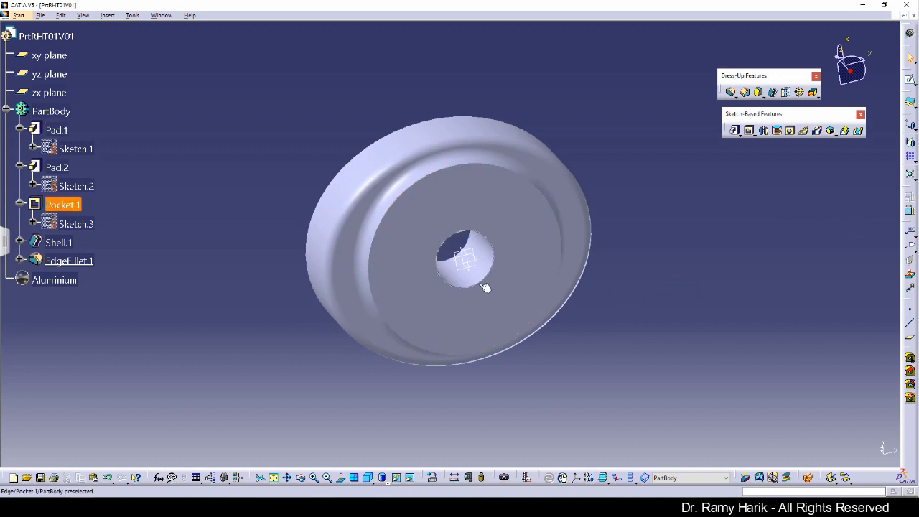
click(538, 253)
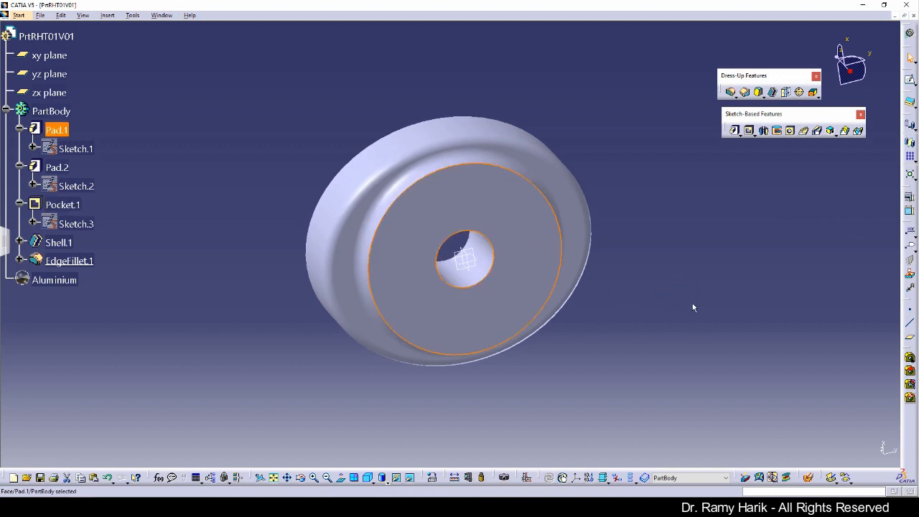
click(655, 247)
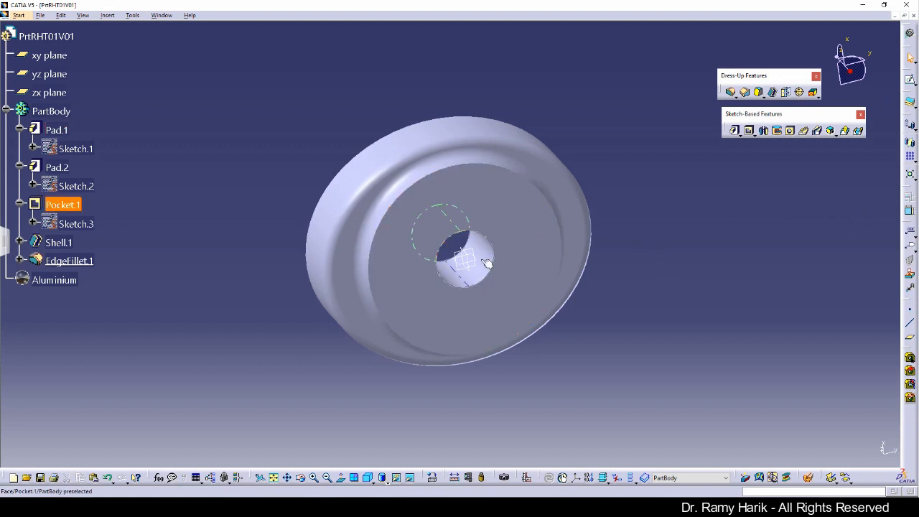
click(495, 262)
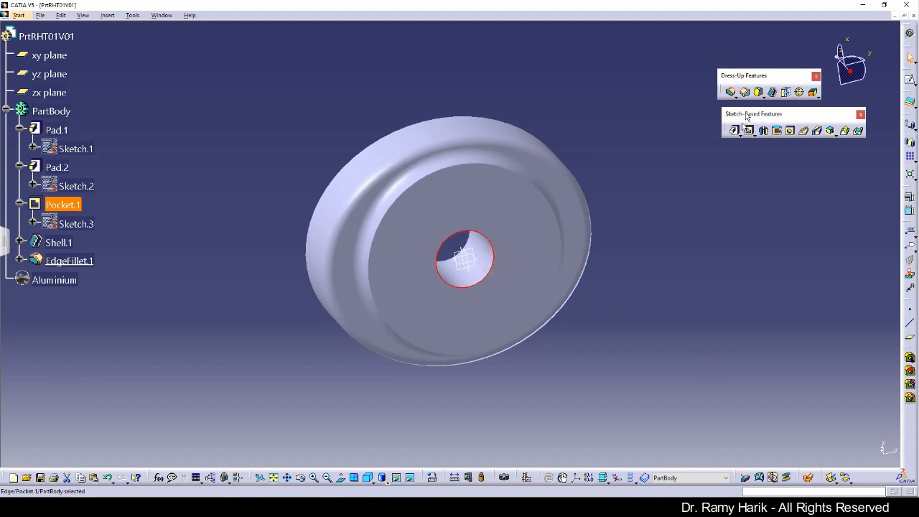
Fillet the central hole's edge with a 2 mm radius
click(731, 93)
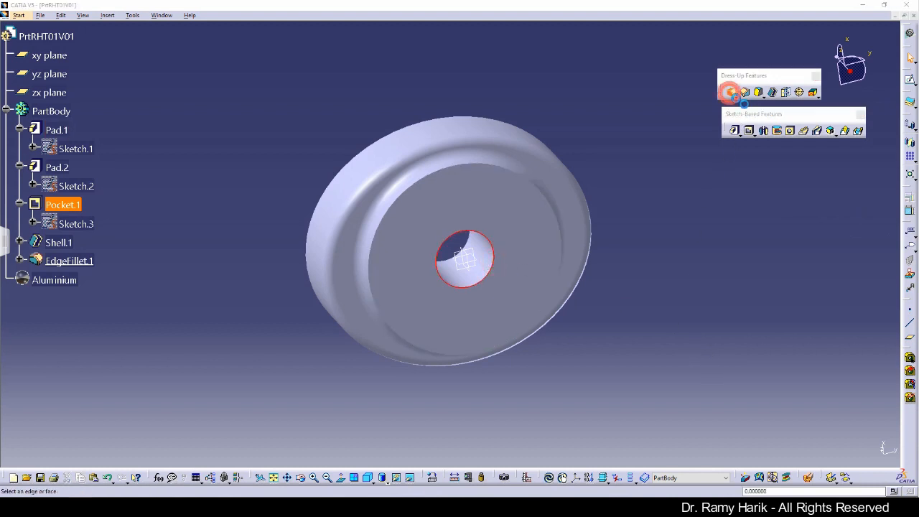
text(2mm)
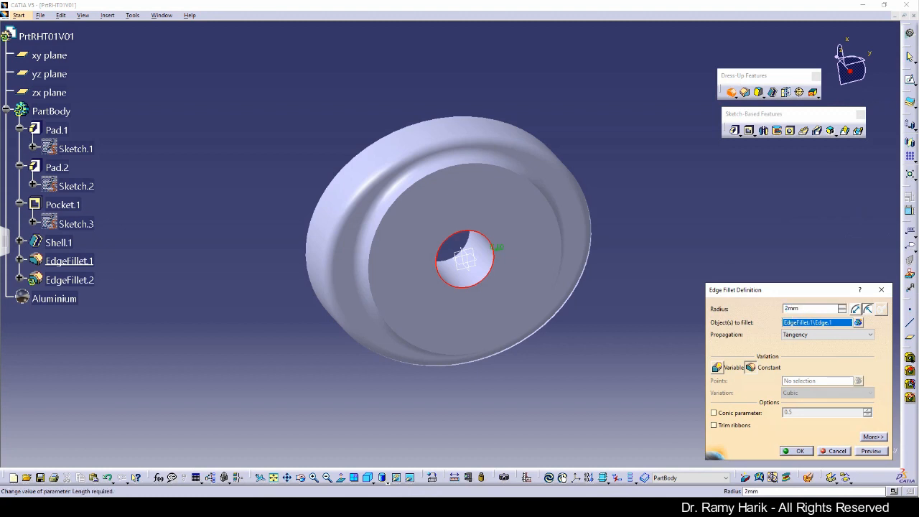
key(Return)
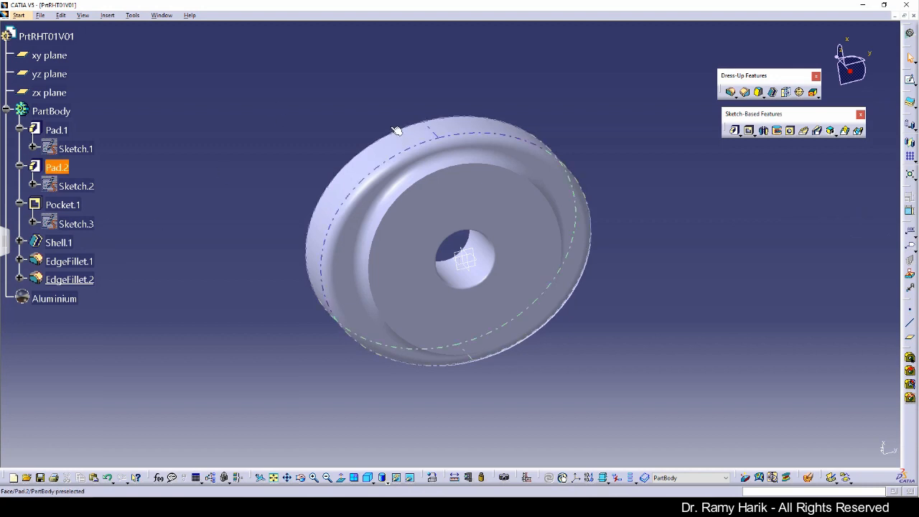
Round the central tube's and outer wall's top edges with a 1 mm fillet
middle_drag(375, 103, 498, 310)
middle_drag(489, 362, 395, 194)
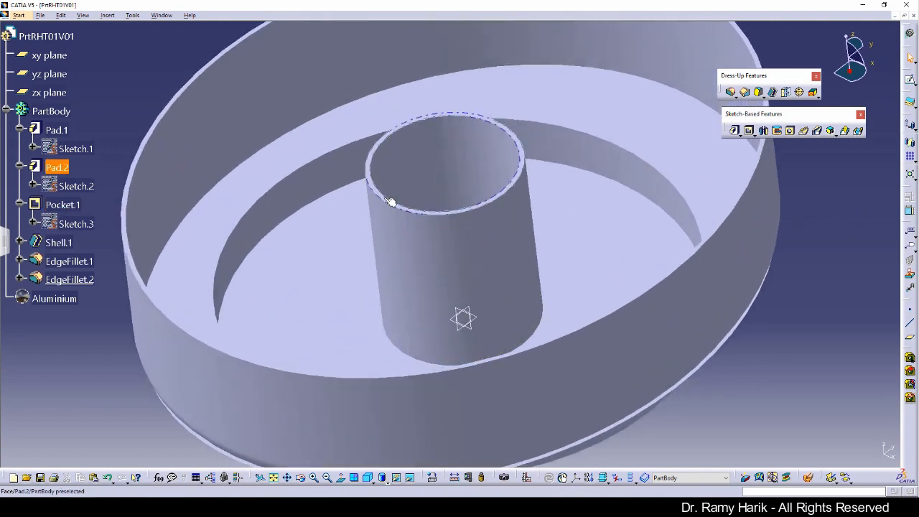
click(389, 203)
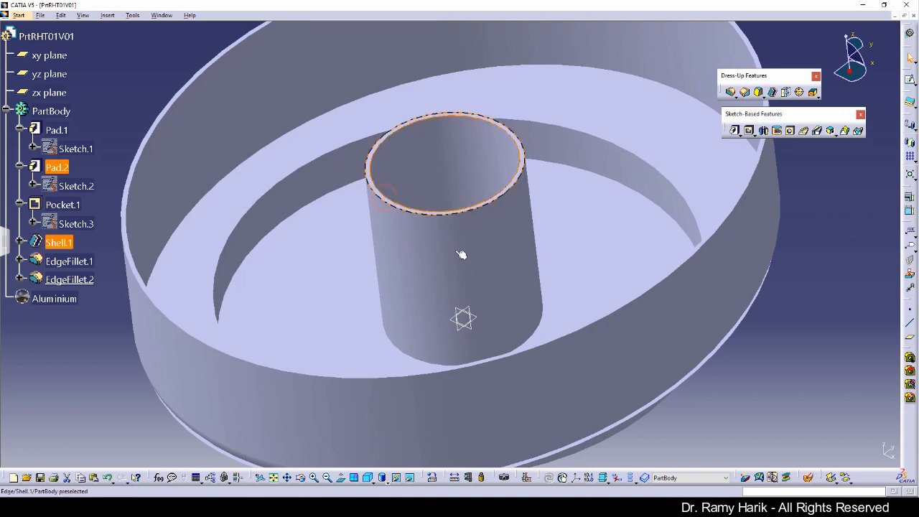
ctrl+click(143, 283)
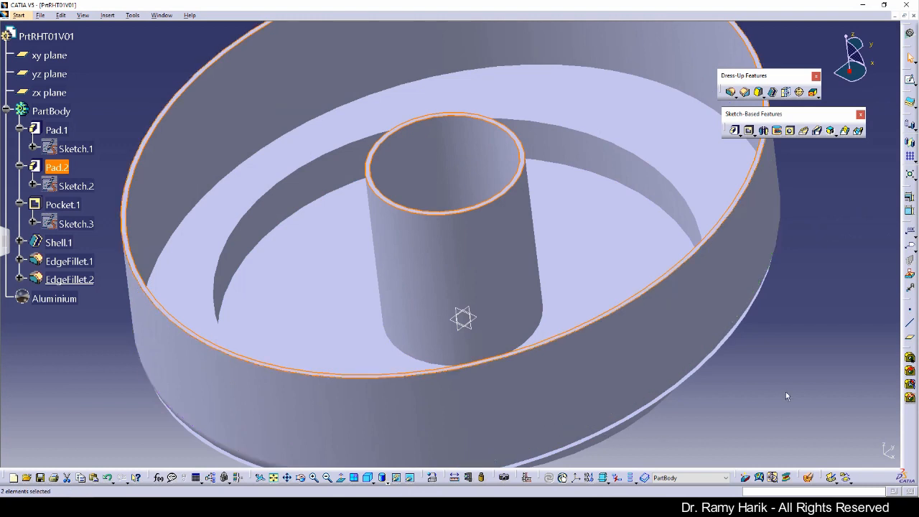
click(731, 92)
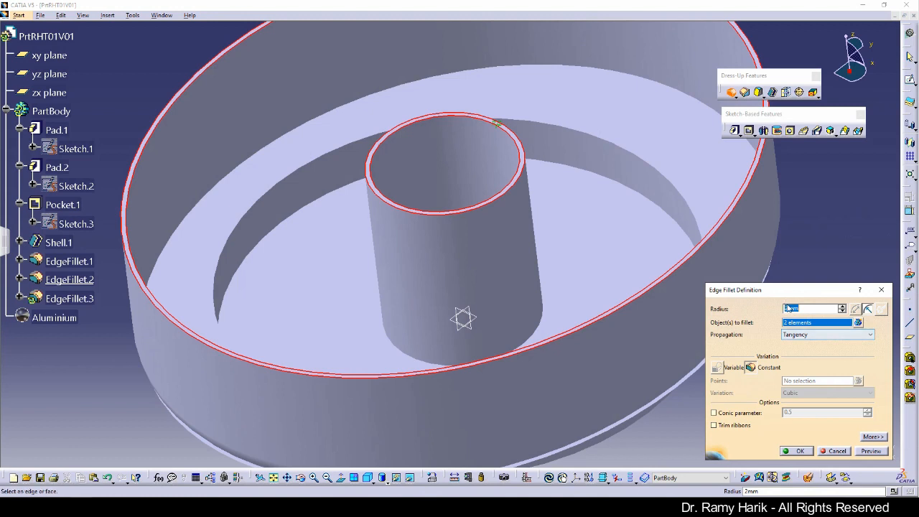
click(842, 311)
click(871, 451)
click(799, 451)
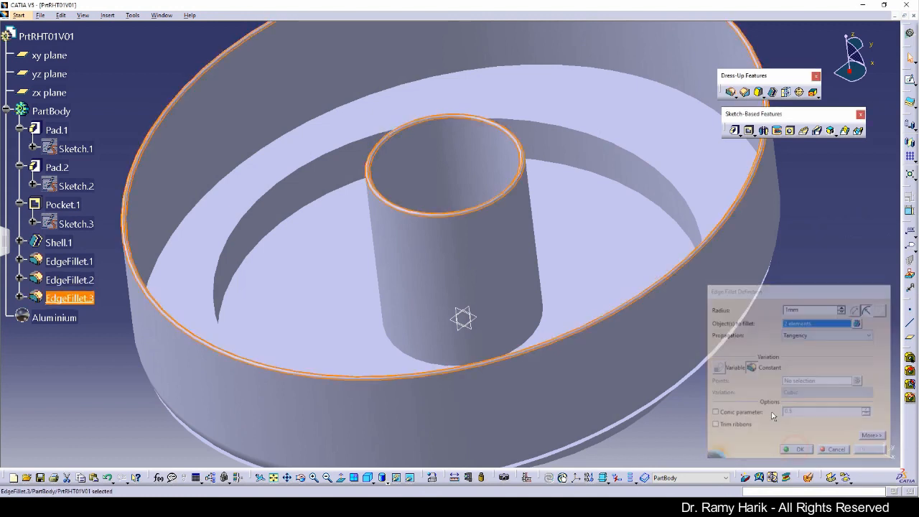
click(723, 358)
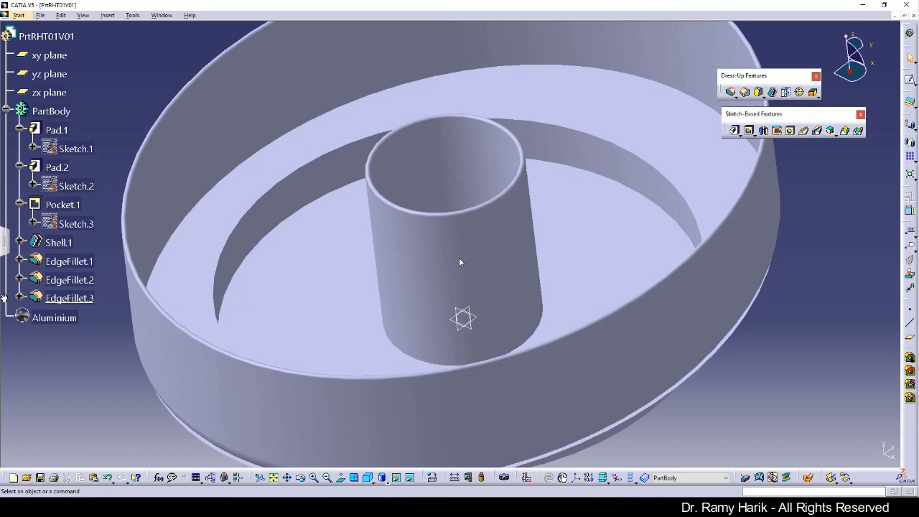
double_click(80, 300)
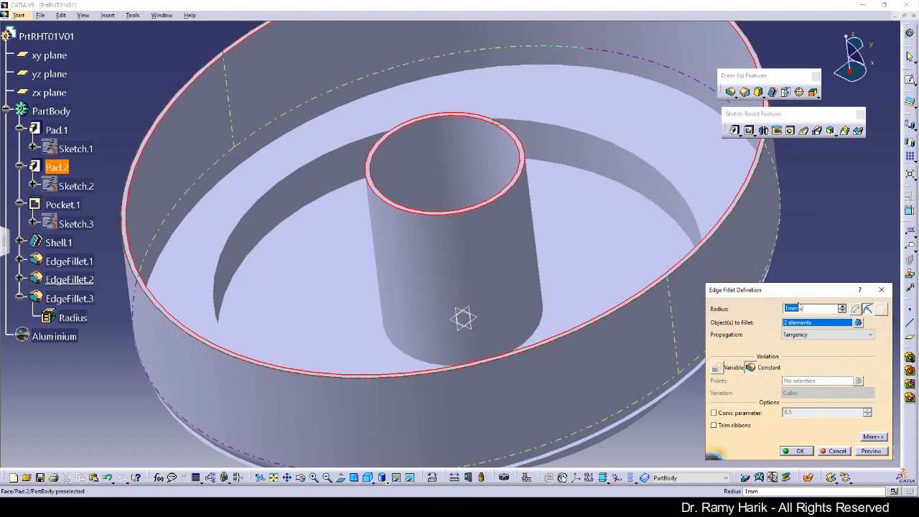
click(842, 306)
click(842, 306)
click(842, 306)
click(794, 451)
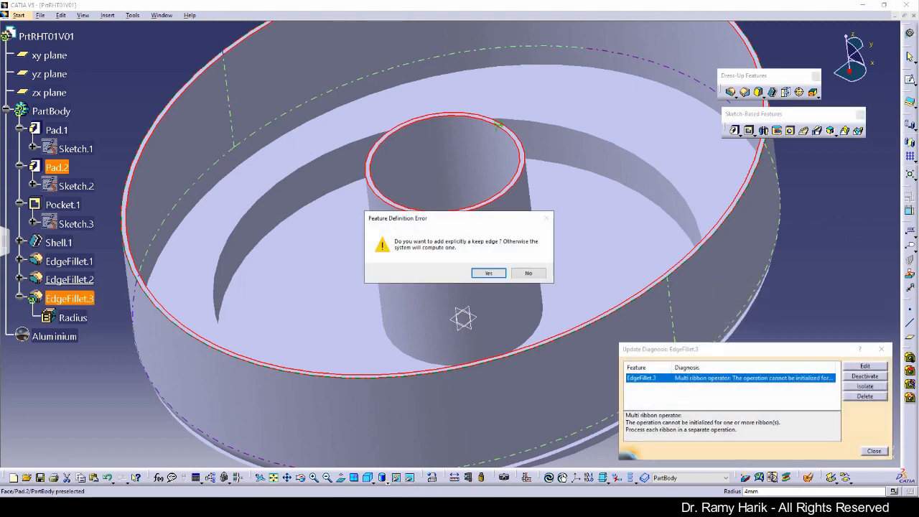
click(528, 273)
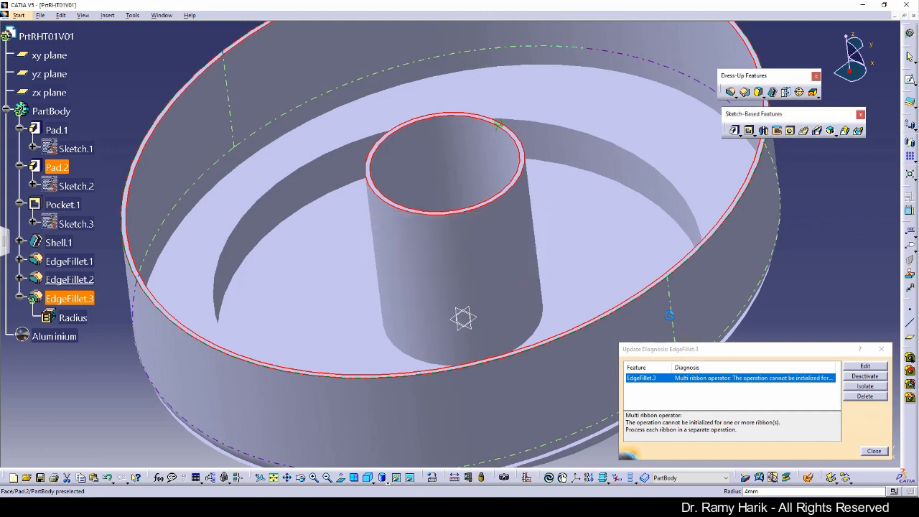
click(874, 451)
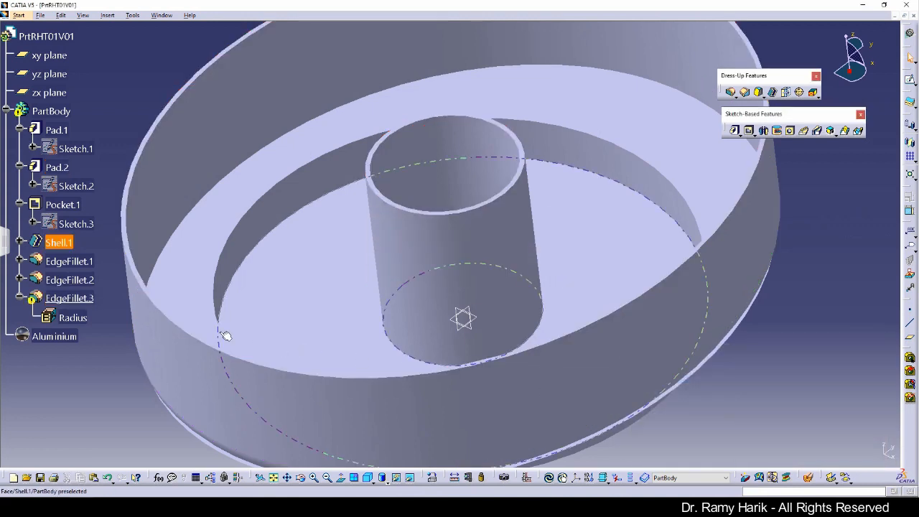
double_click(71, 299)
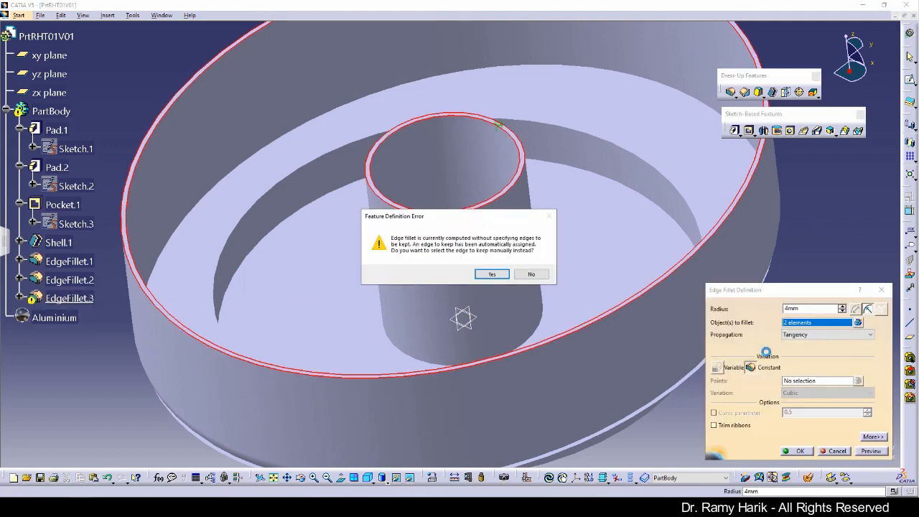
click(527, 273)
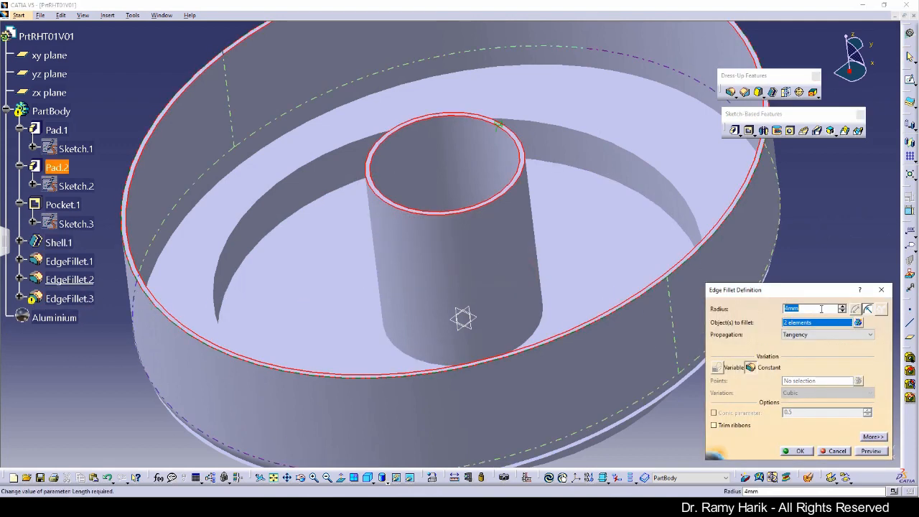
click(842, 310)
click(842, 310)
click(871, 451)
click(797, 454)
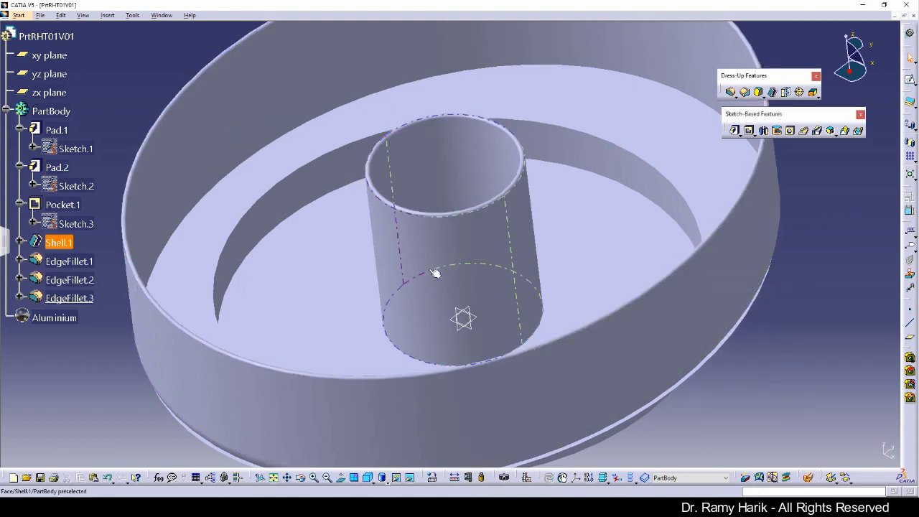
ctrl+middle_drag(429, 269, 324, 335)
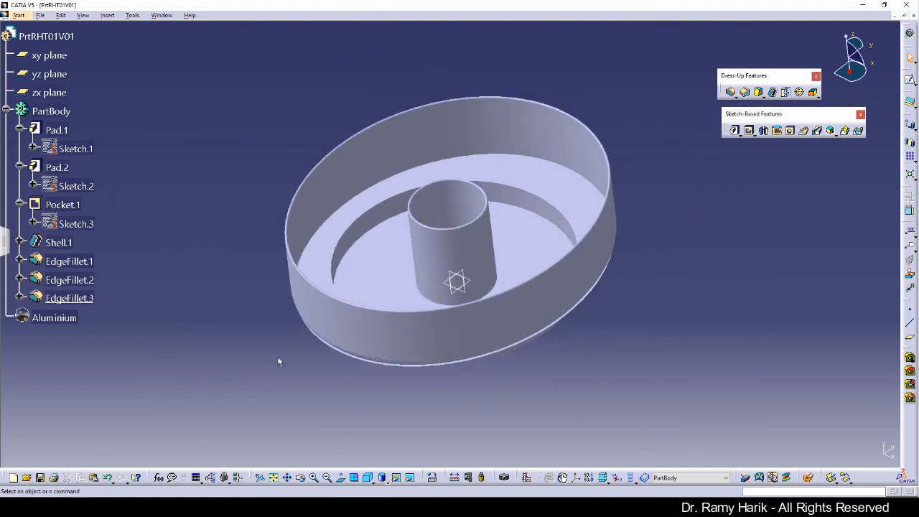
Show the part in the standard isometric view
click(369, 479)
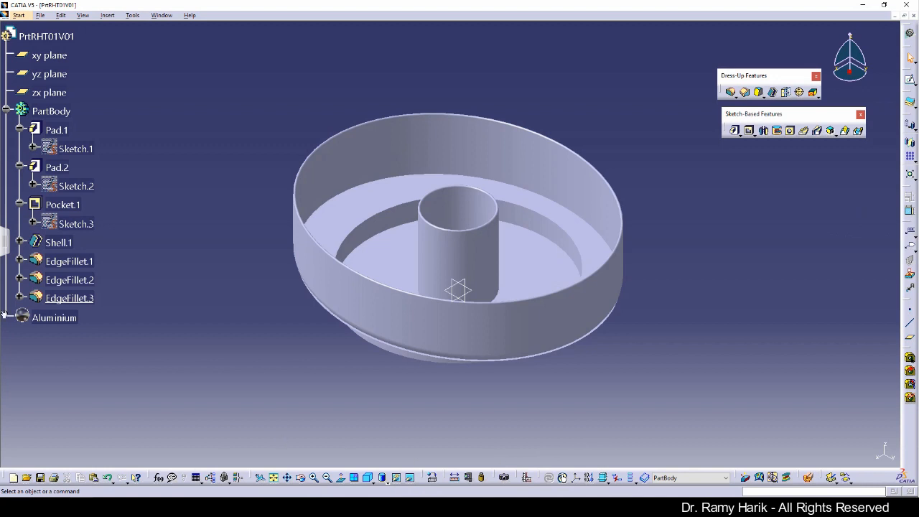
Replace the part's Aluminium material with Titanium from the Metal library
click(432, 478)
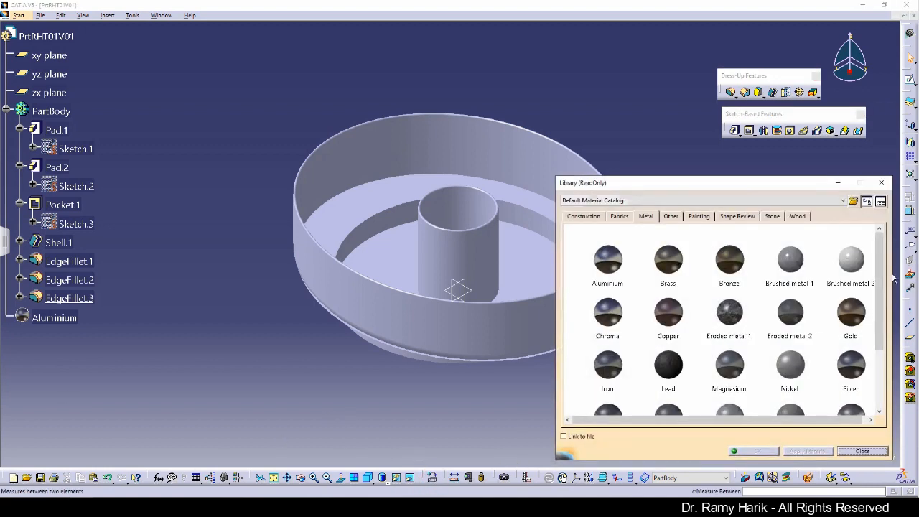
scroll(882, 252, down, 3)
click(668, 317)
click(63, 37)
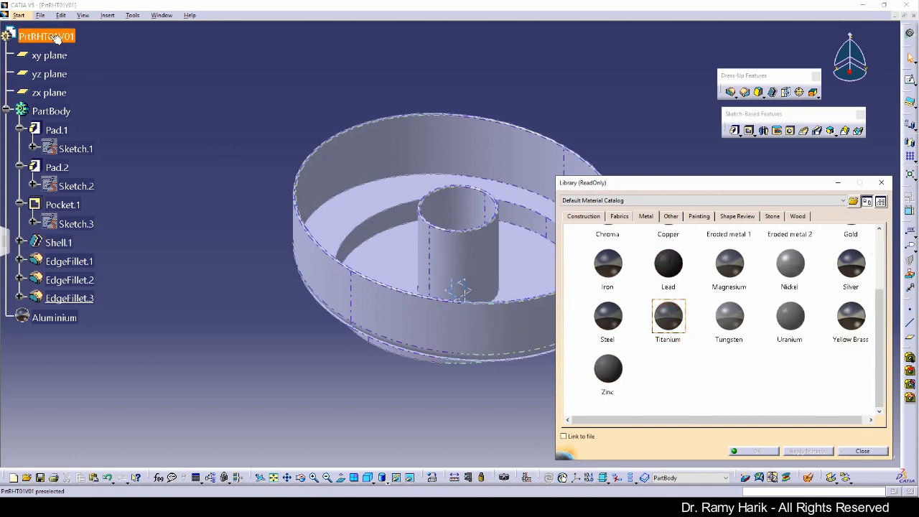
click(809, 451)
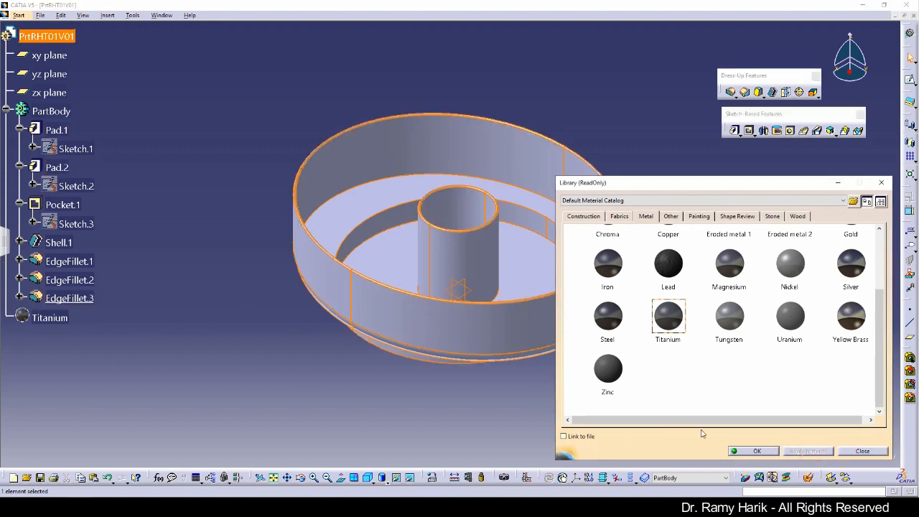
click(754, 451)
click(588, 436)
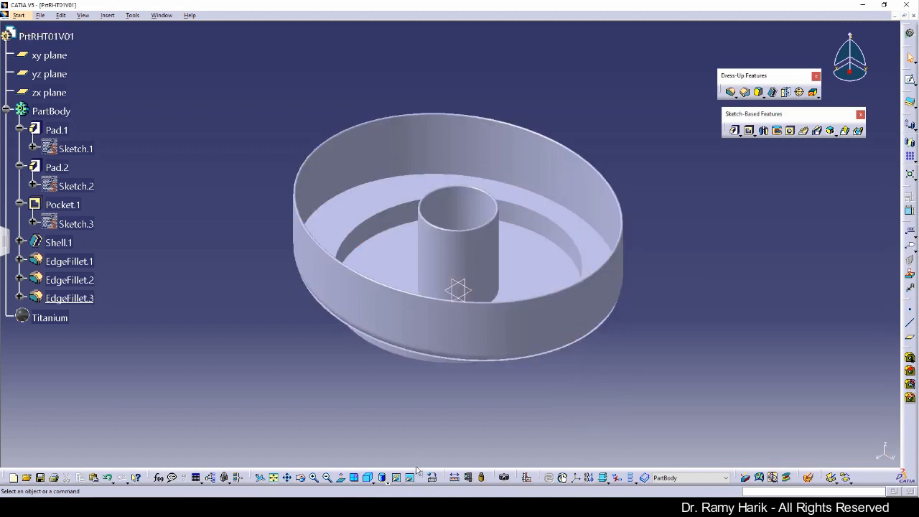
Display the part in Shading with Material mode
click(386, 481)
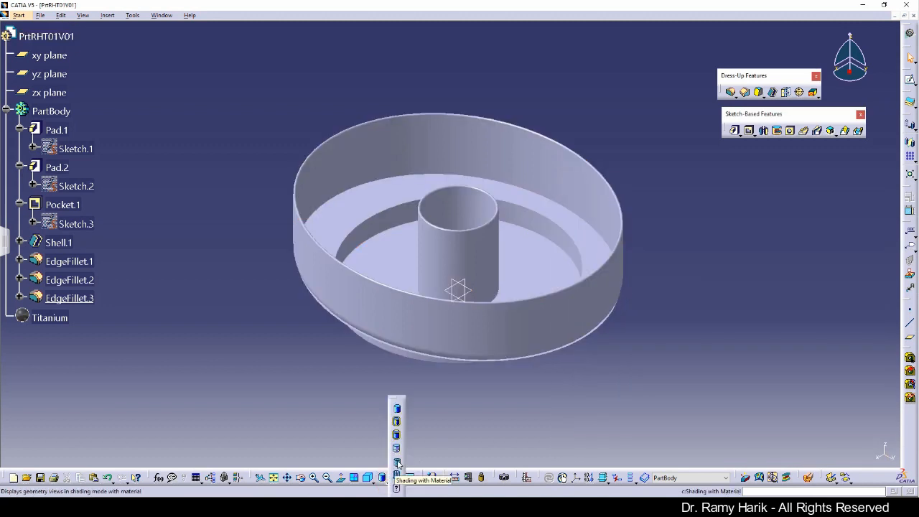
click(513, 433)
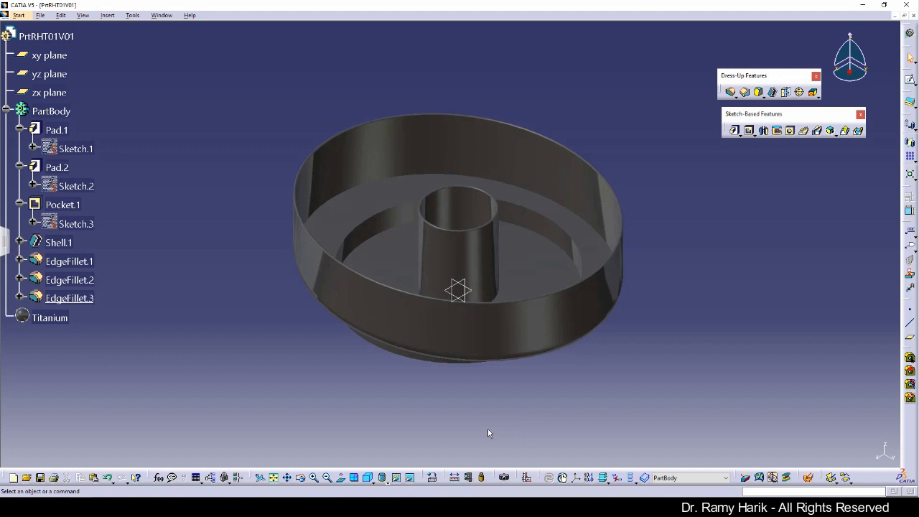
click(487, 430)
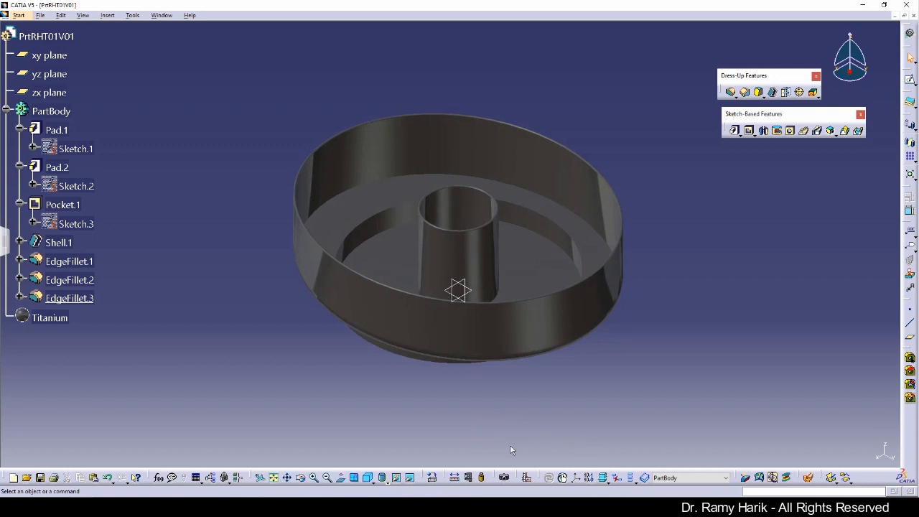
click(483, 478)
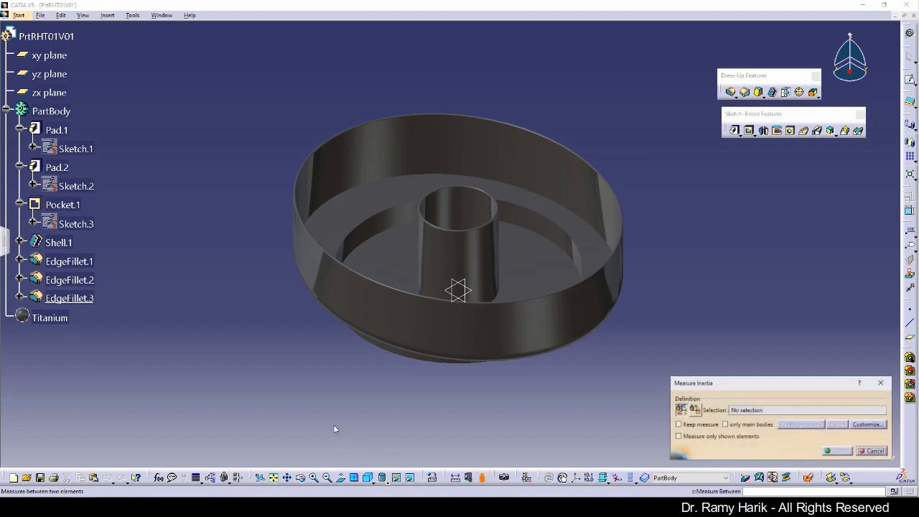
click(41, 35)
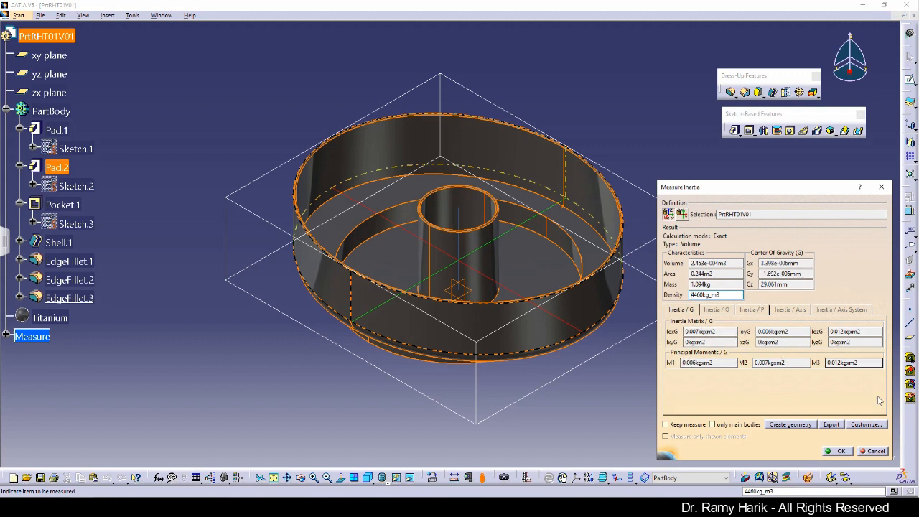
click(838, 451)
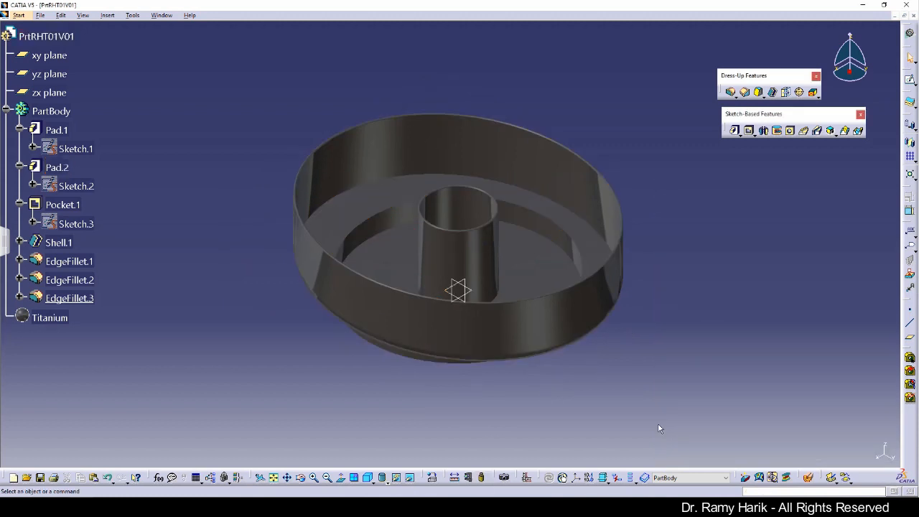